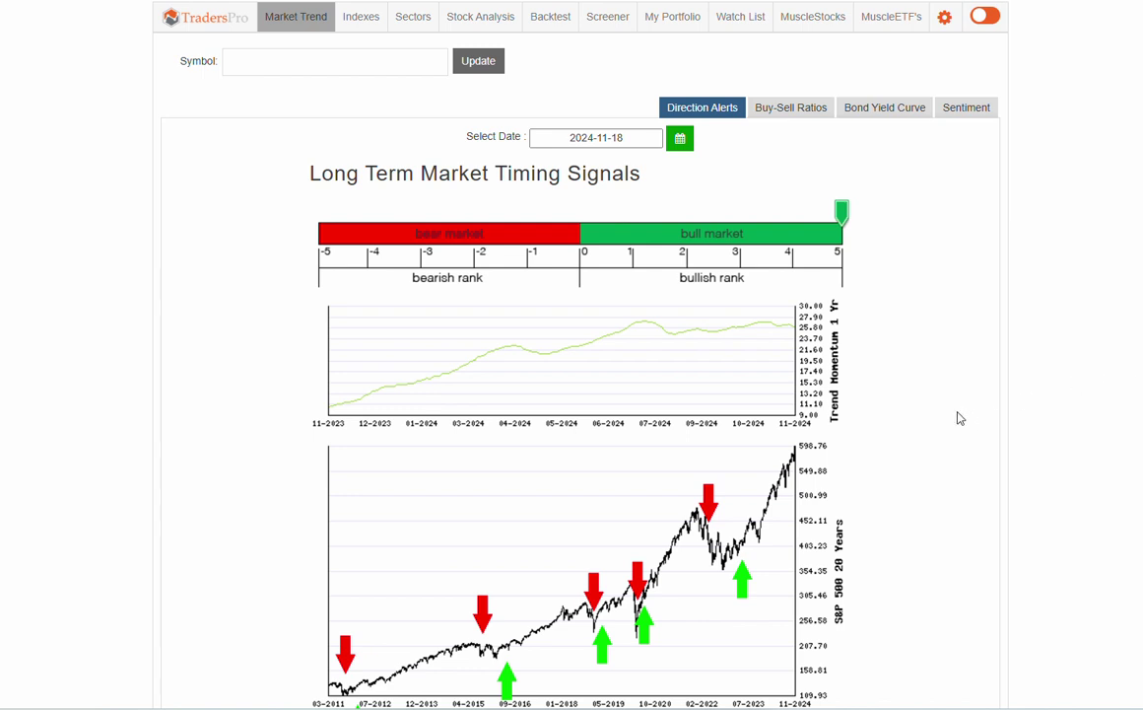
Highlight the 'Mildly Bearish in a Bull Market' phrase, circle the 26.04 rank, then erase the marks
scroll(960, 418, "down", 1)
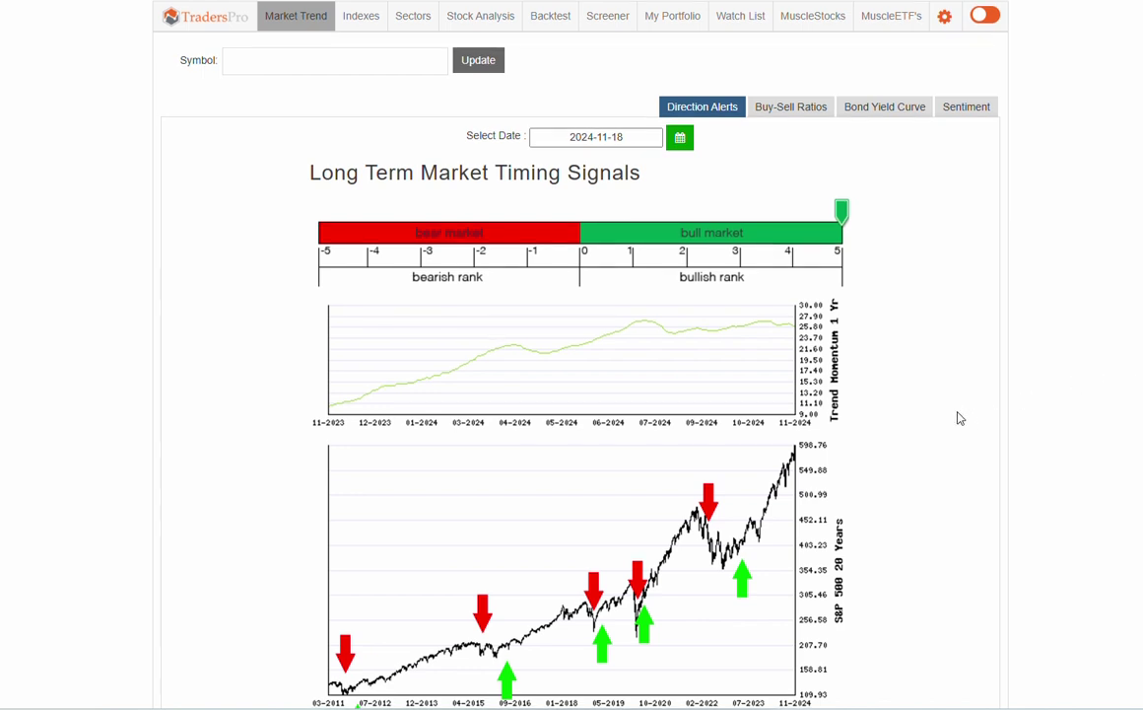
scroll(960, 418, "down", 3)
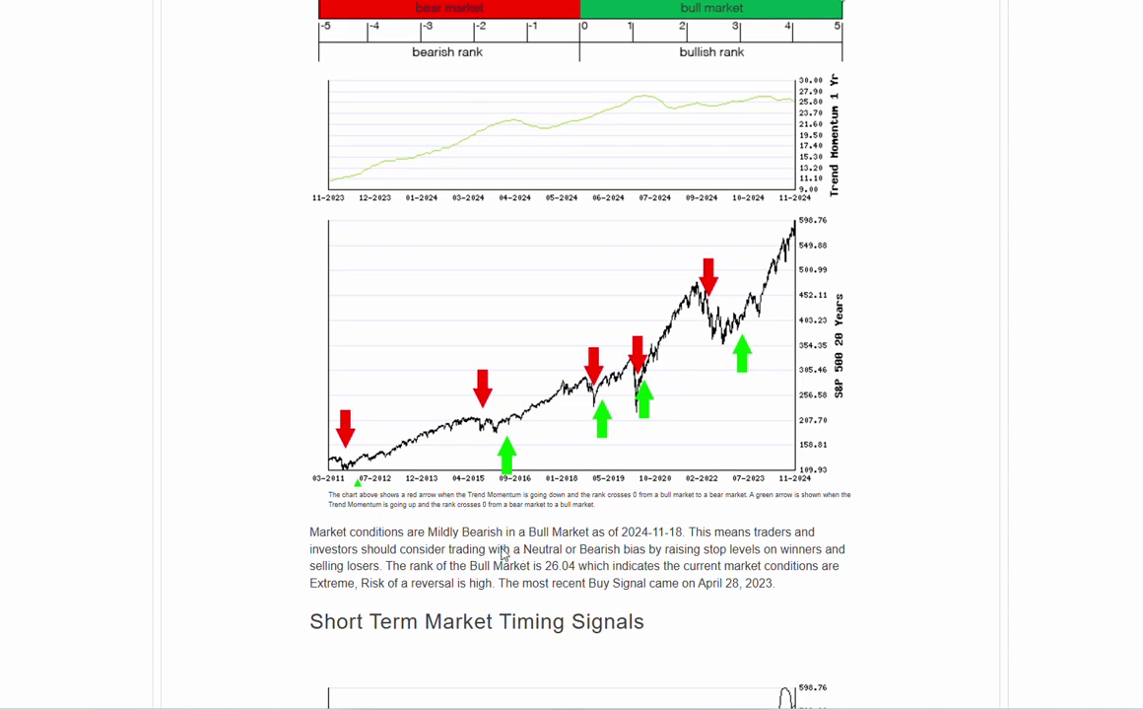
left_click_drag(431, 540, 575, 533)
left_click_drag(470, 568, 566, 571)
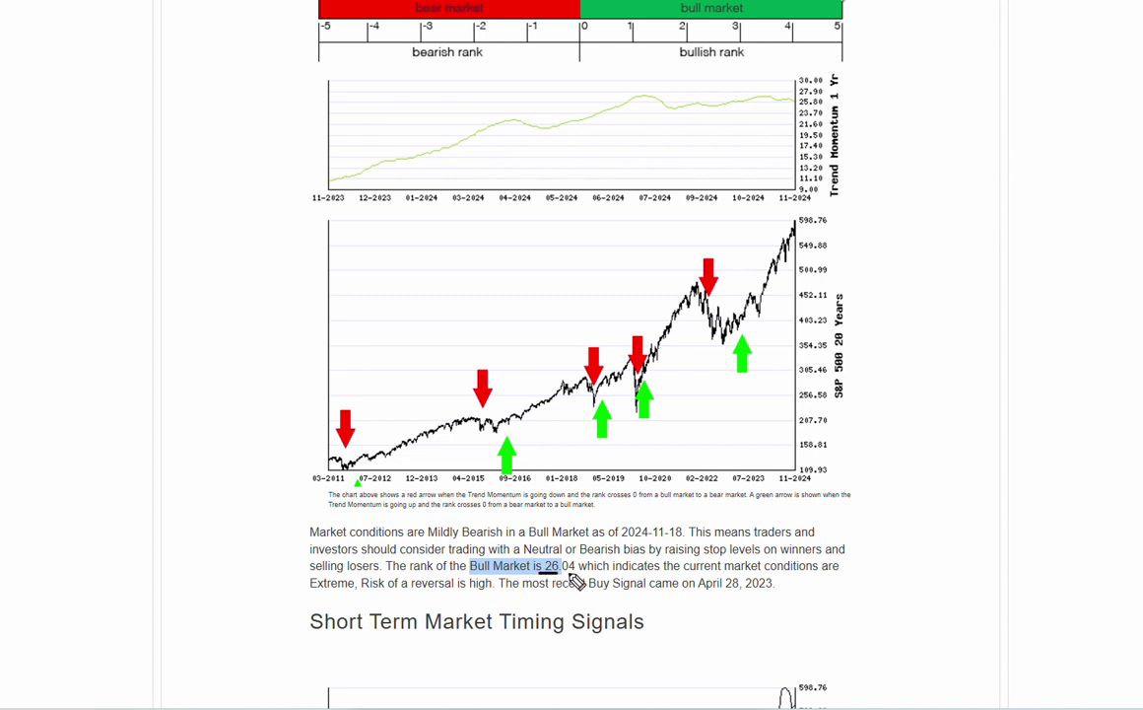
left_click_drag(582, 579, 586, 549)
mouse_move(951, 133)
left_mouse_down()
mouse_move(844, 100)
mouse_move(860, 105)
mouse_move(784, 102)
mouse_move(834, 103)
left_mouse_up()
mouse_move(645, 498)
left_mouse_down()
mouse_move(598, 557)
mouse_move(568, 548)
left_mouse_up()
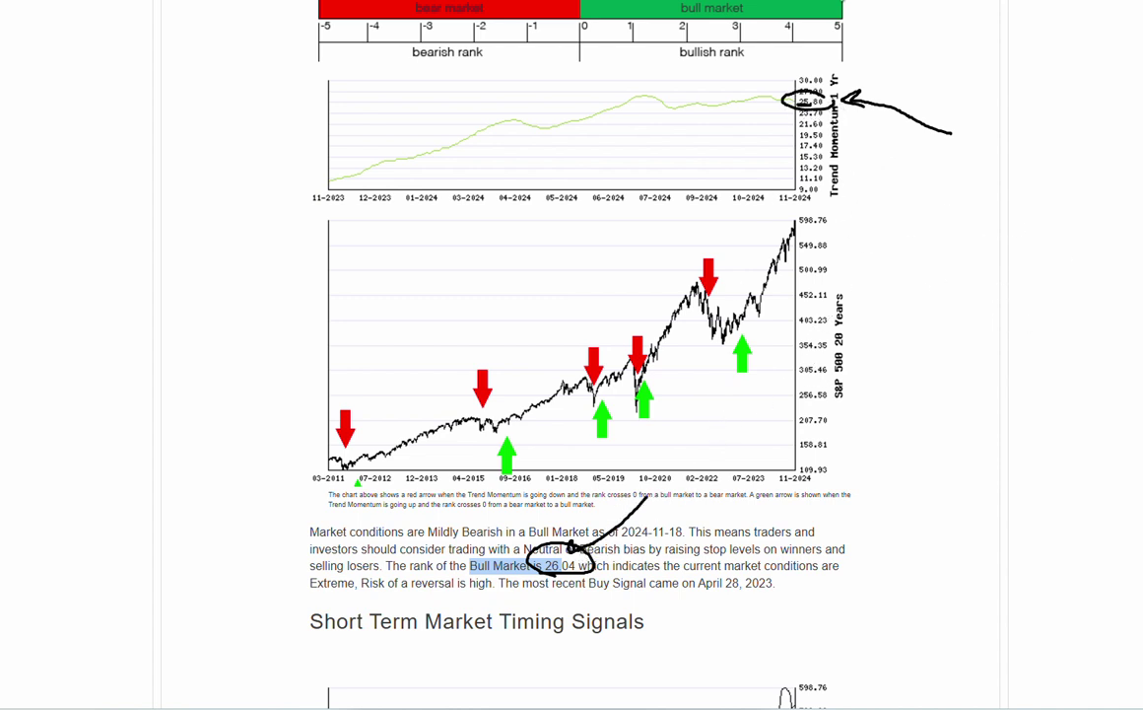
key("e")
Mark the latest momentum reading, circle the recent green buy arrow and mark the 11-2023 chart start
left_click_drag(761, 81, 788, 95)
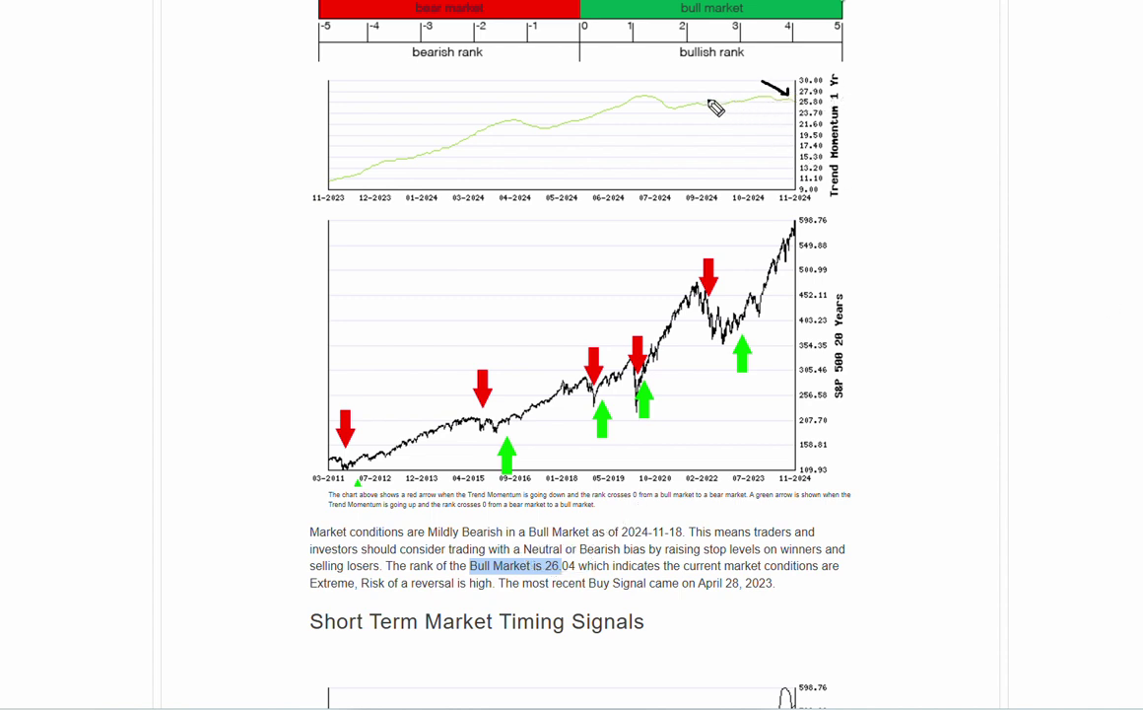
mouse_move(787, 92)
left_mouse_down()
mouse_move(655, 92)
mouse_move(635, 115)
mouse_move(806, 115)
mouse_move(798, 91)
left_mouse_up()
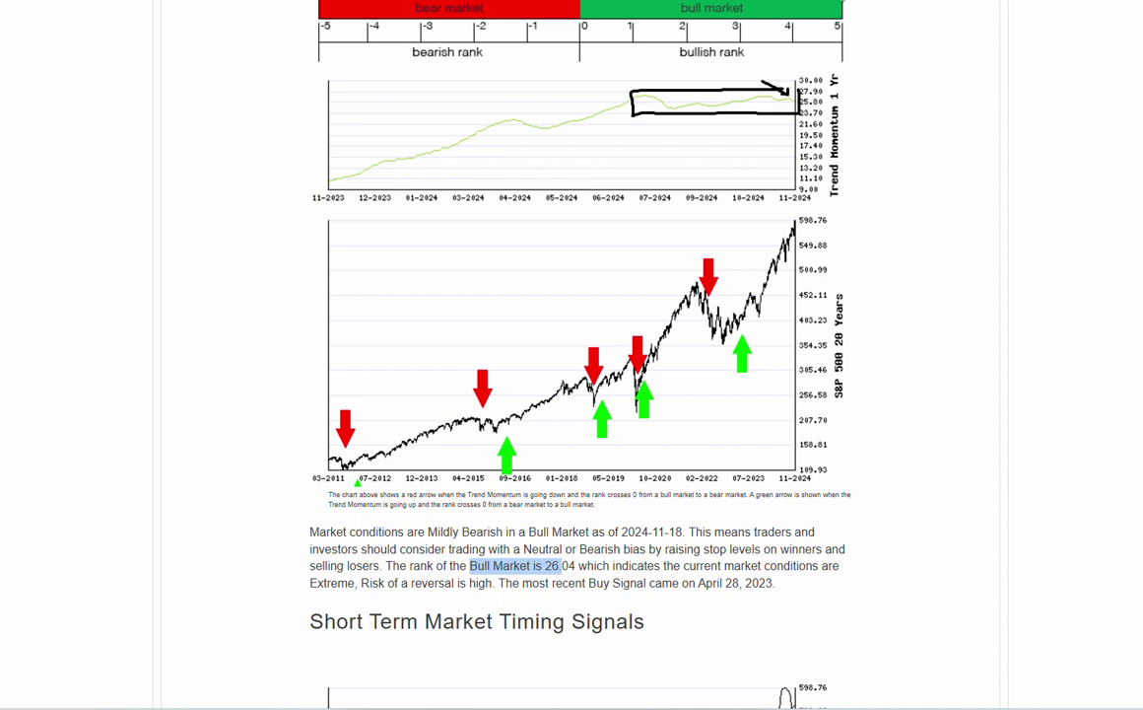
key("e")
mouse_move(762, 337)
left_mouse_down()
mouse_move(739, 336)
mouse_move(773, 384)
mouse_move(769, 316)
left_mouse_up()
left_click_drag(340, 194, 296, 190)
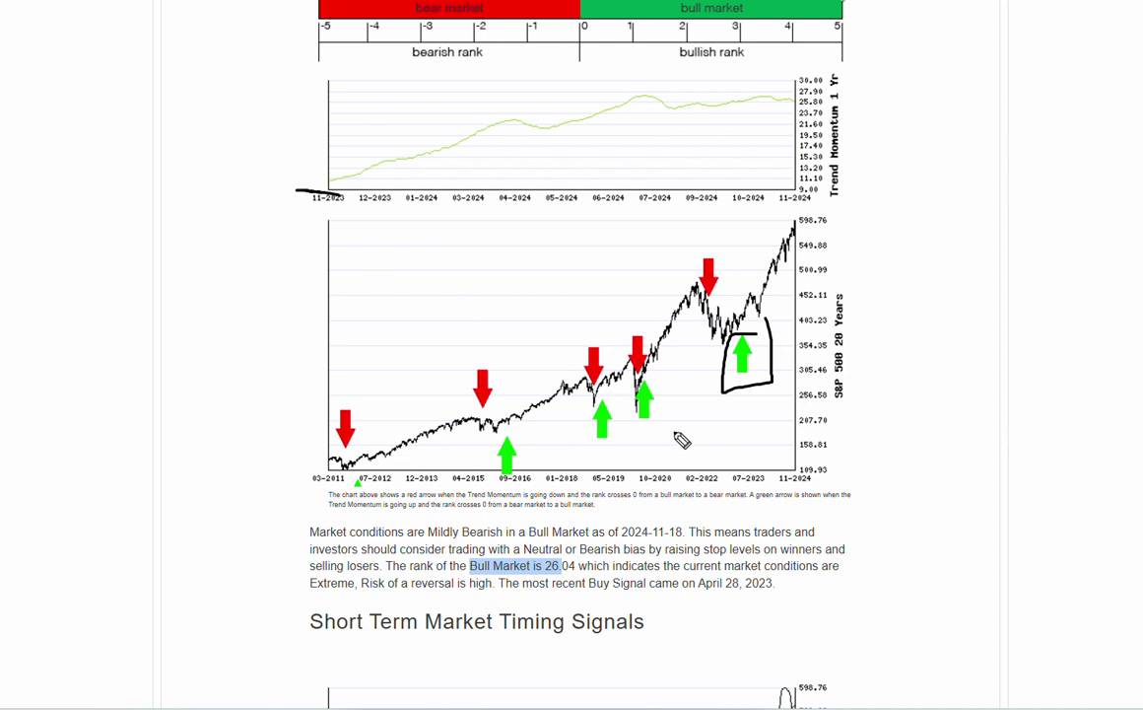
left_click_drag(733, 439, 731, 394)
mouse_move(281, 194)
left_mouse_down()
mouse_move(268, 190)
mouse_move(330, 182)
left_mouse_up()
left_click_drag(233, 247, 345, 178)
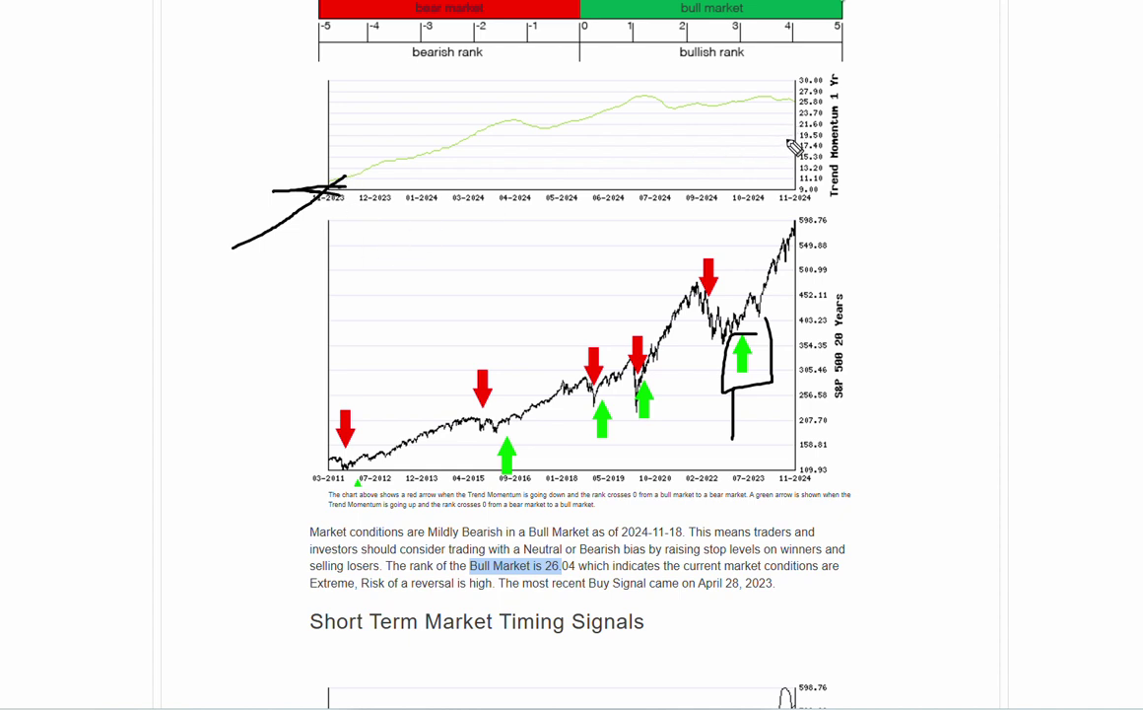
mouse_move(786, 114)
left_mouse_down()
mouse_move(797, 107)
mouse_move(792, 180)
mouse_move(802, 189)
left_mouse_up()
Trace the momentum baseline, its right-edge rise and the S&P 500 uptrend, then clear everything
mouse_move(820, 188)
left_mouse_down()
mouse_move(239, 183)
mouse_move(588, 182)
left_mouse_up()
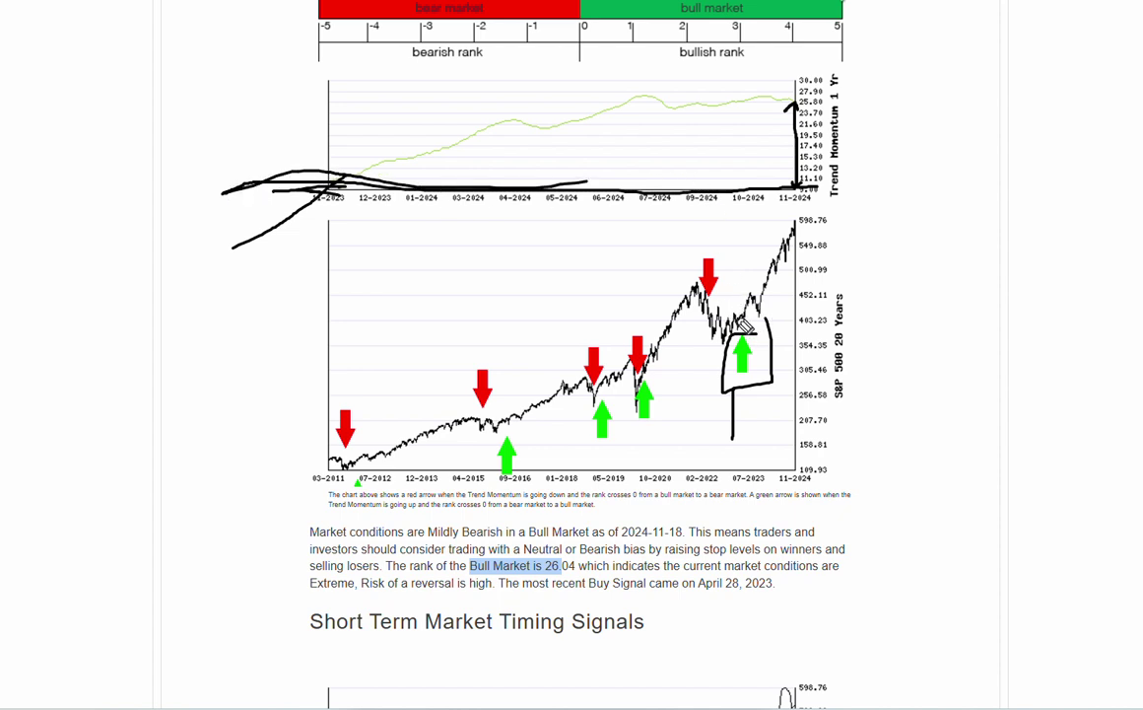
left_click_drag(789, 188, 793, 103)
mouse_move(736, 333)
left_mouse_down()
mouse_move(773, 291)
mouse_move(801, 228)
left_mouse_up()
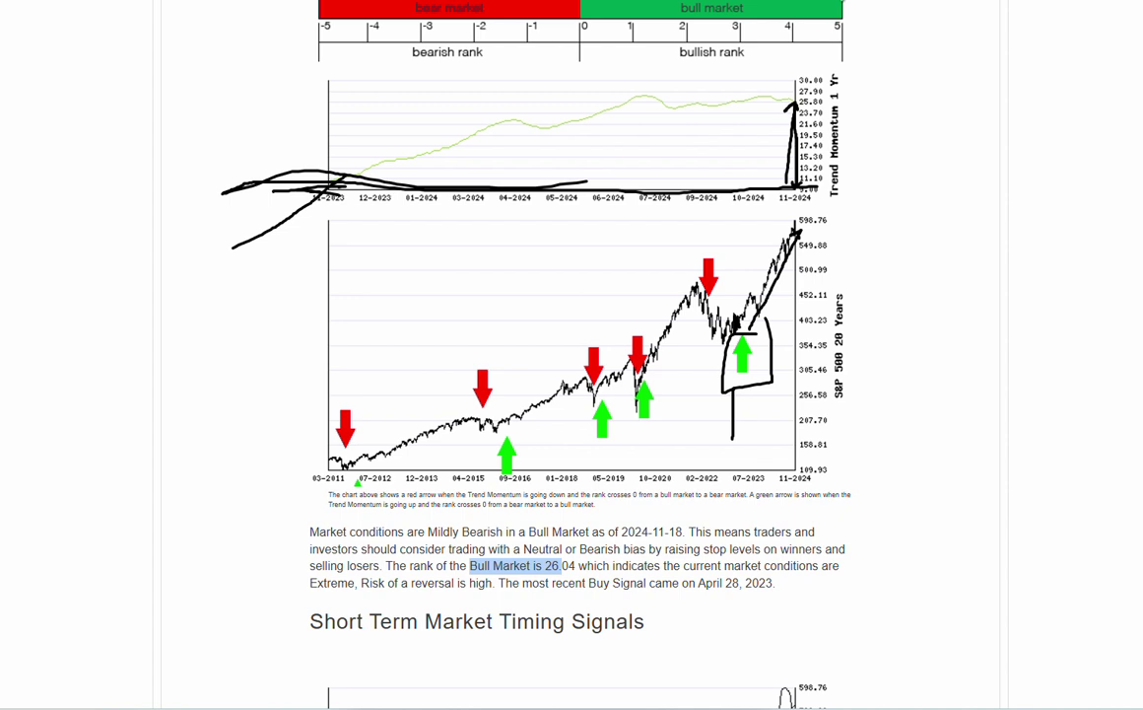
key("Escape")
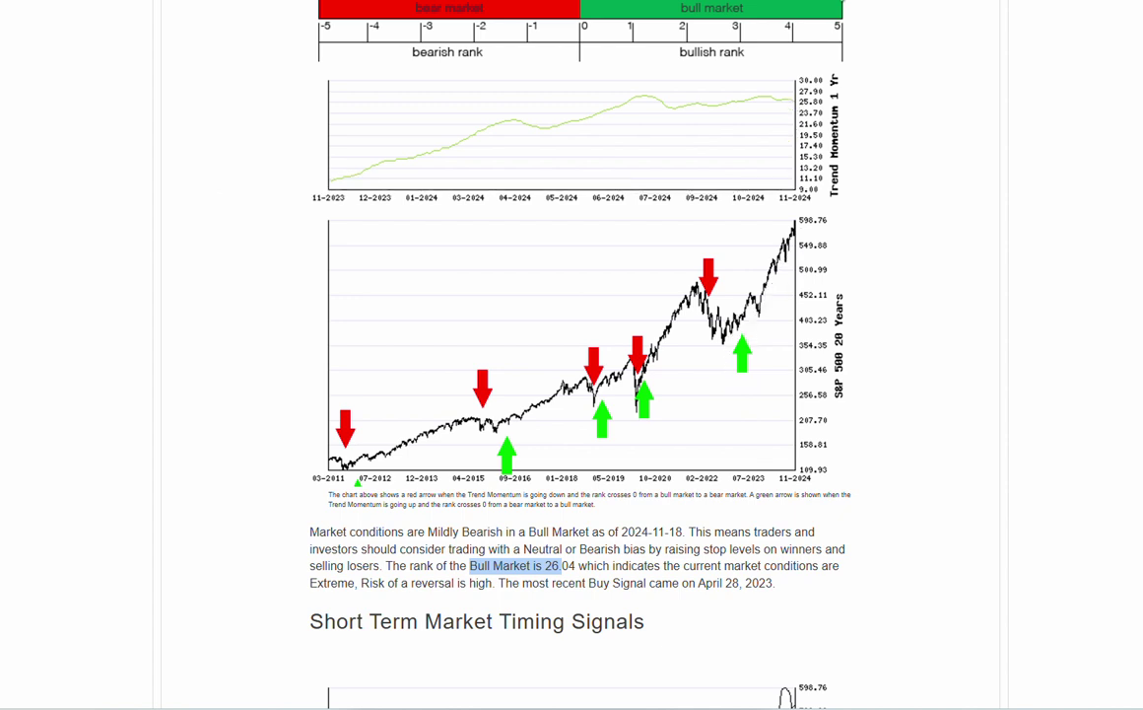
key("Escape")
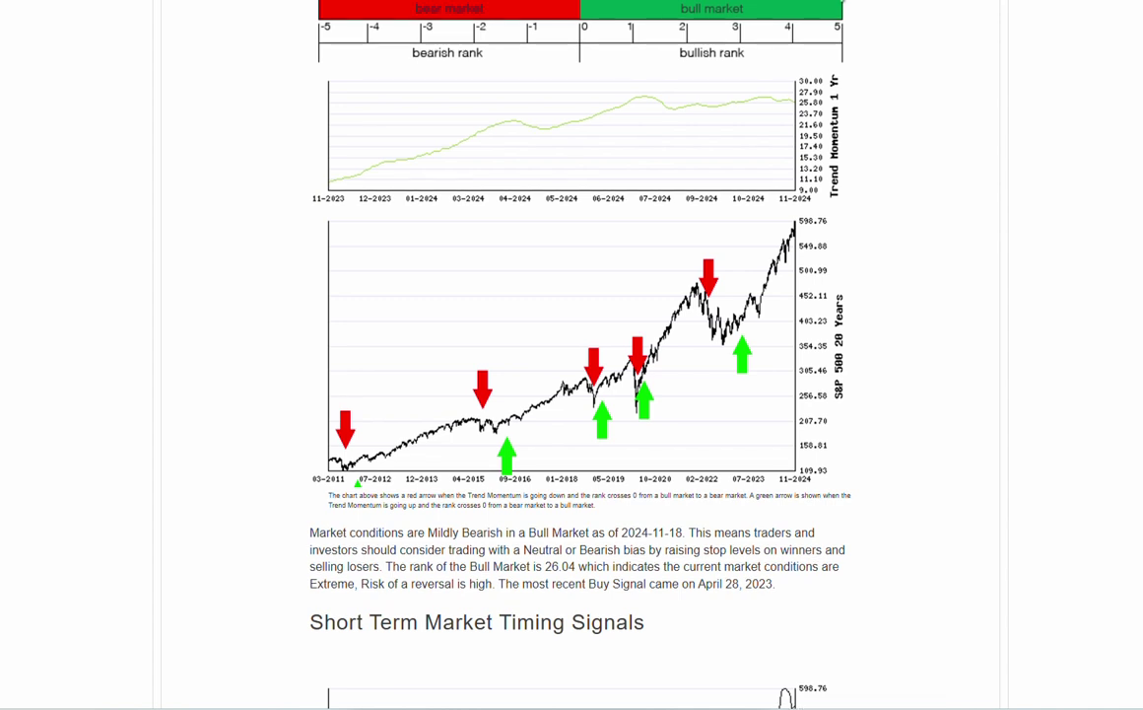
scroll(572, 394, "up", 3)
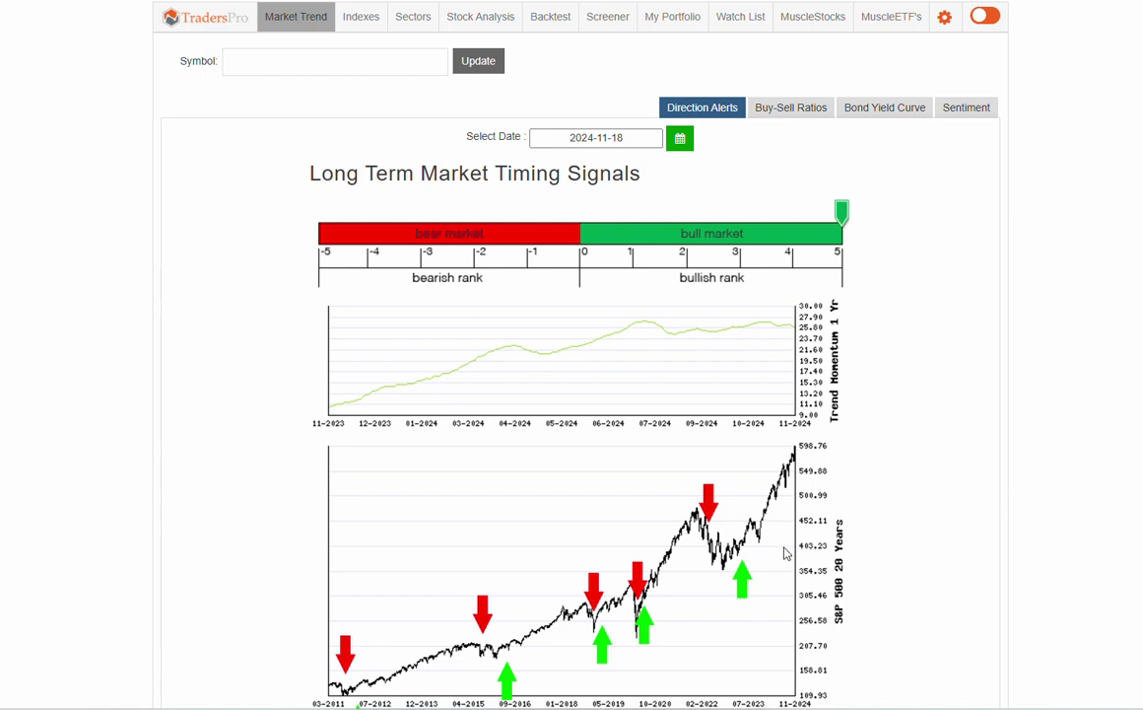
Show the Buy-Sell Ratios charts and point at the latest ratio and buy/sell levels, then erase
left_click(776, 114)
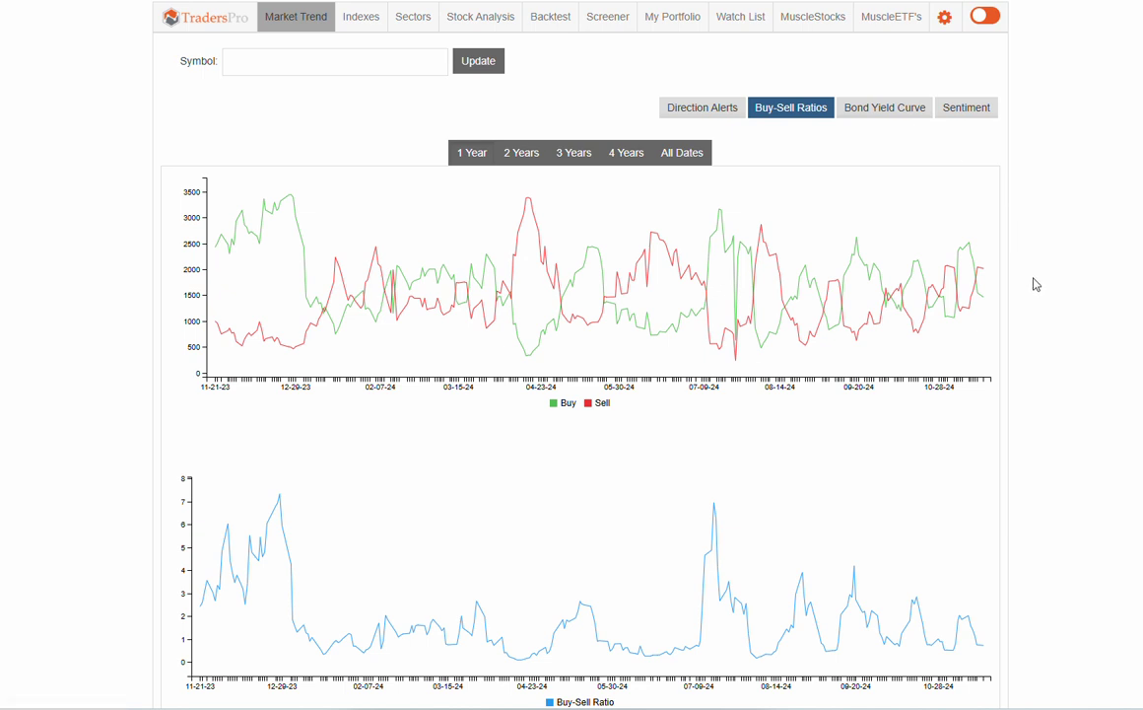
mouse_move(981, 650)
left_click_drag(1028, 584, 998, 637)
left_click_drag(944, 281, 1054, 280)
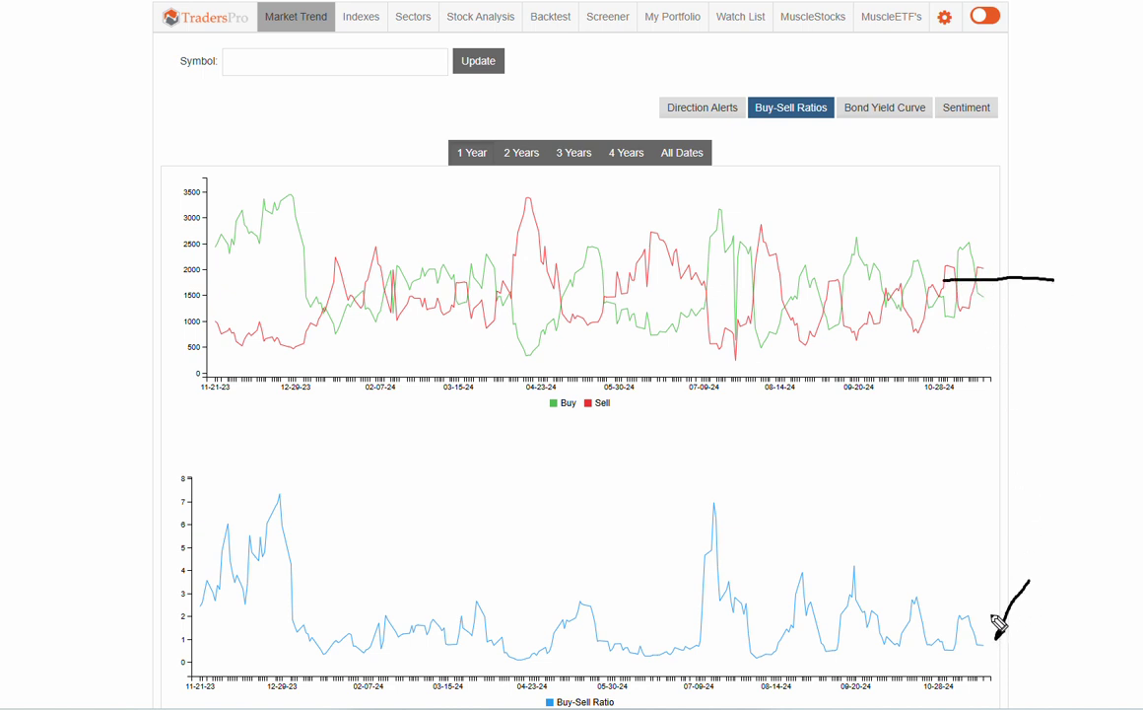
key("Escape")
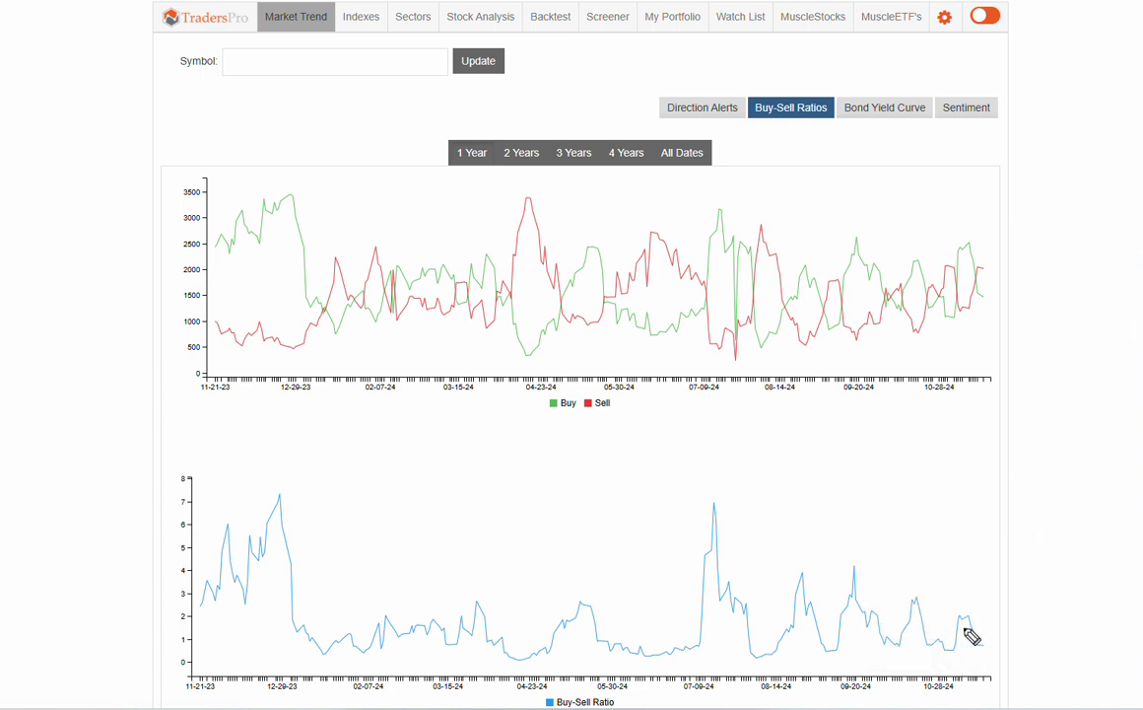
Circle recent ratio peaks and mark the 07-09-24 spike, 09-20-24 buy spike and June crossover, then clear
mouse_move(962, 612)
left_mouse_down()
mouse_move(919, 586)
mouse_move(914, 603)
left_mouse_up()
mouse_move(844, 581)
left_mouse_down()
mouse_move(859, 592)
mouse_move(803, 585)
left_mouse_up()
left_click_drag(710, 514, 739, 524)
left_click_drag(719, 211, 715, 340)
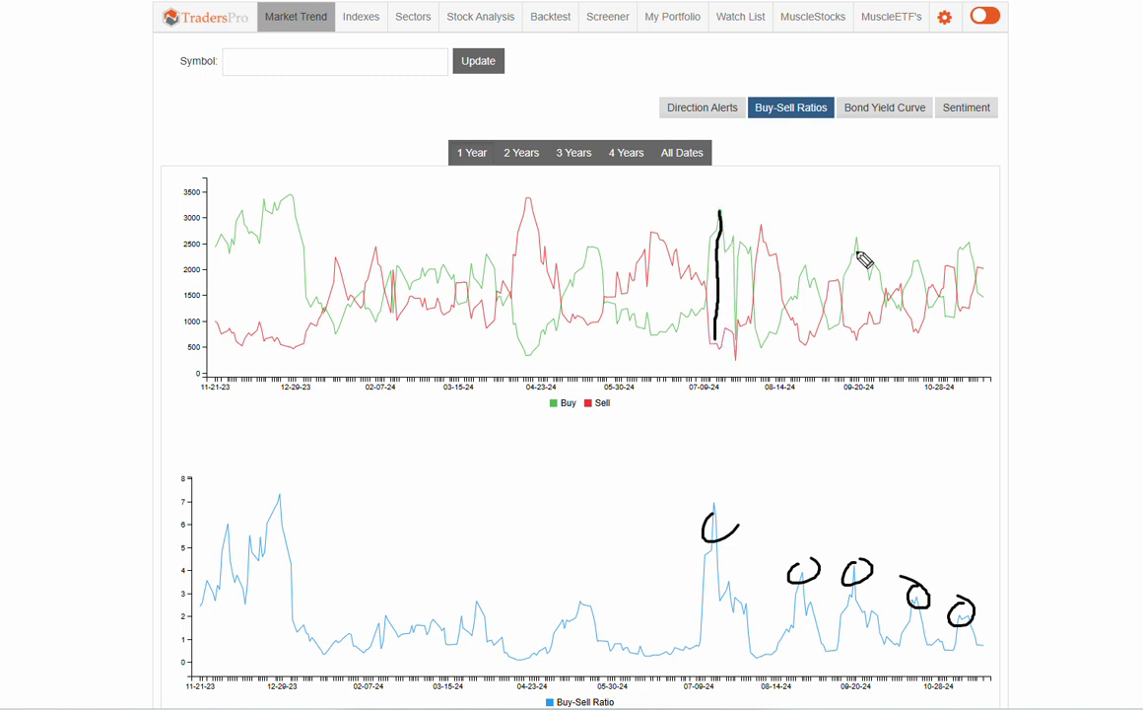
left_click_drag(856, 248, 853, 333)
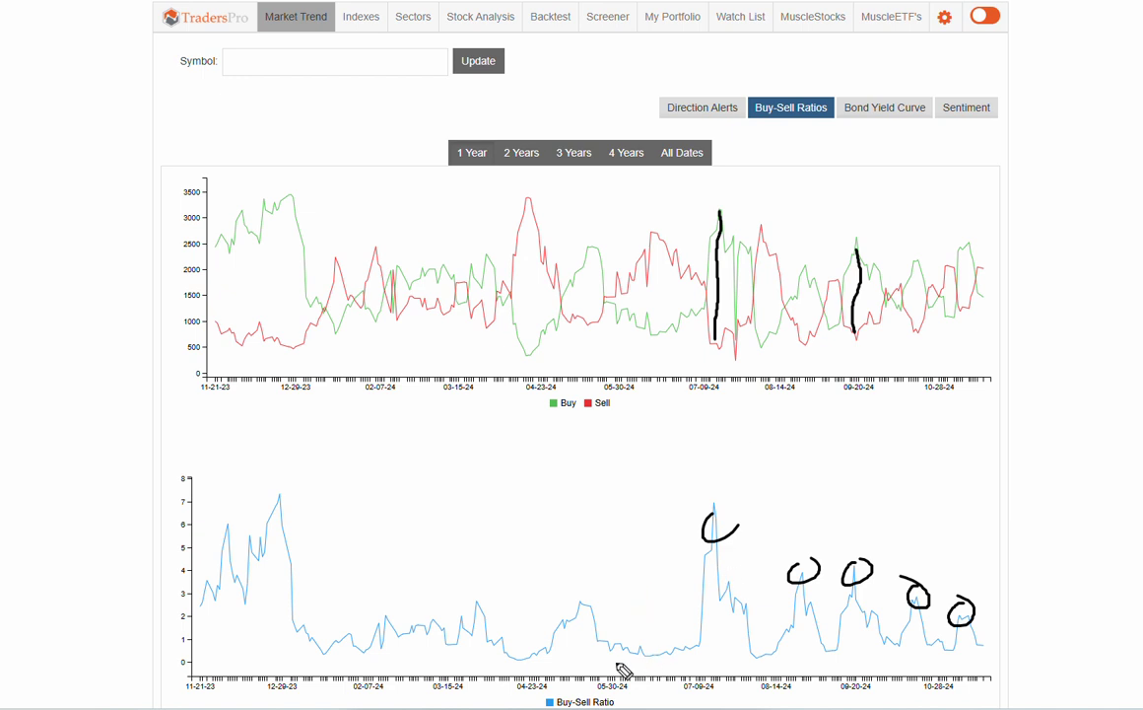
left_click_drag(643, 658, 652, 656)
left_click_drag(658, 239, 656, 340)
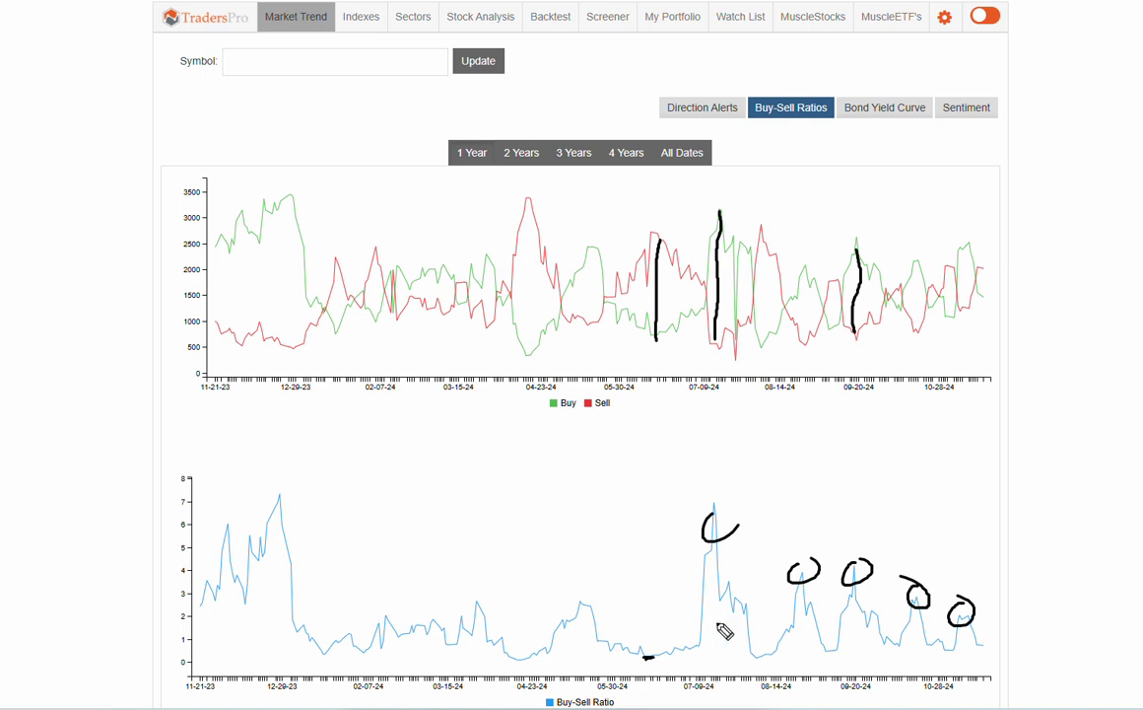
left_click_drag(1037, 466, 998, 577)
mouse_move(1028, 258)
left_mouse_down()
mouse_move(987, 290)
mouse_move(1002, 285)
left_mouse_up()
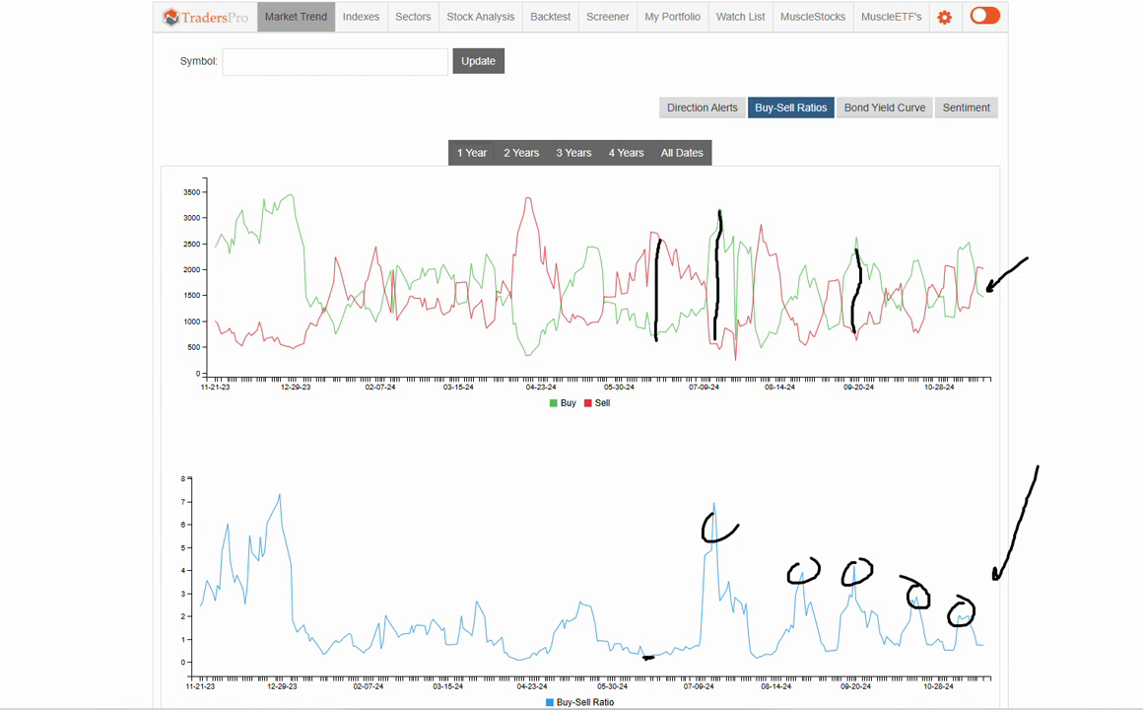
key("Escape")
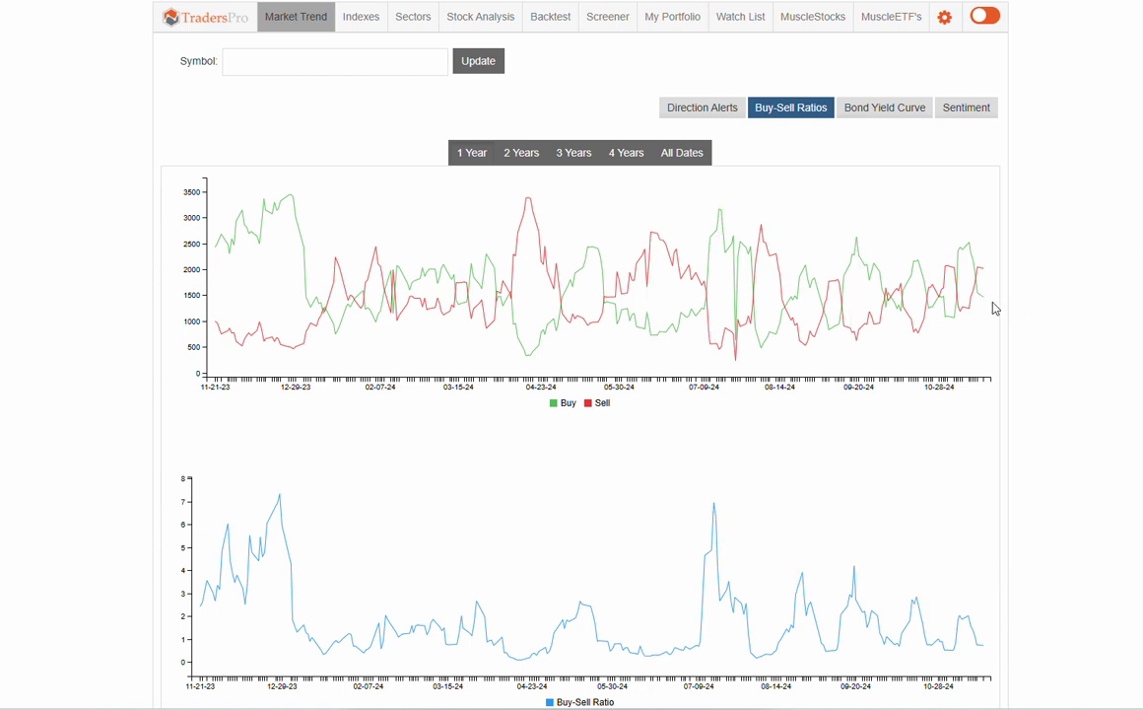
Show the SP-Index sentiment chart and circle the 90 peaks, the bottom and the March dip
mouse_move(982, 306)
mouse_move(966, 250)
mouse_move(989, 298)
mouse_move(988, 663)
left_click(962, 110)
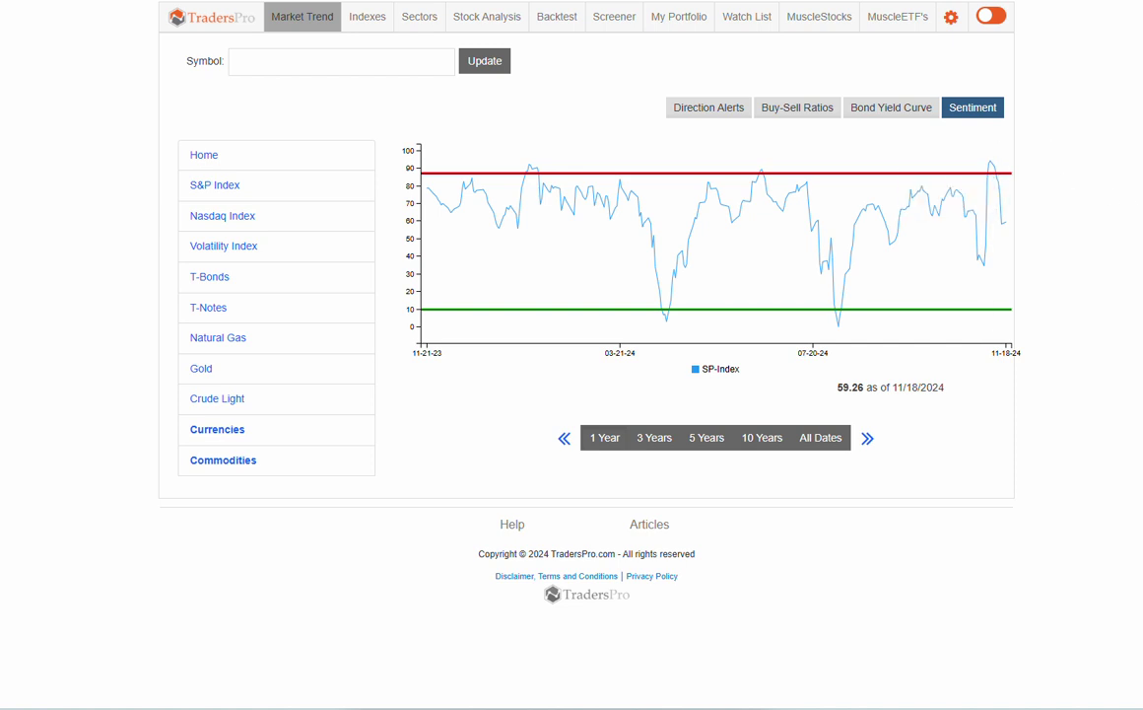
left_click_drag(998, 156, 984, 169)
left_click_drag(788, 180, 778, 179)
left_click_drag(728, 149, 767, 167)
mouse_move(836, 307)
left_mouse_down()
mouse_move(857, 326)
mouse_move(842, 311)
left_mouse_up()
left_click_drag(676, 318, 669, 323)
mouse_move(532, 158)
left_mouse_down()
mouse_move(542, 174)
mouse_move(538, 164)
left_mouse_up()
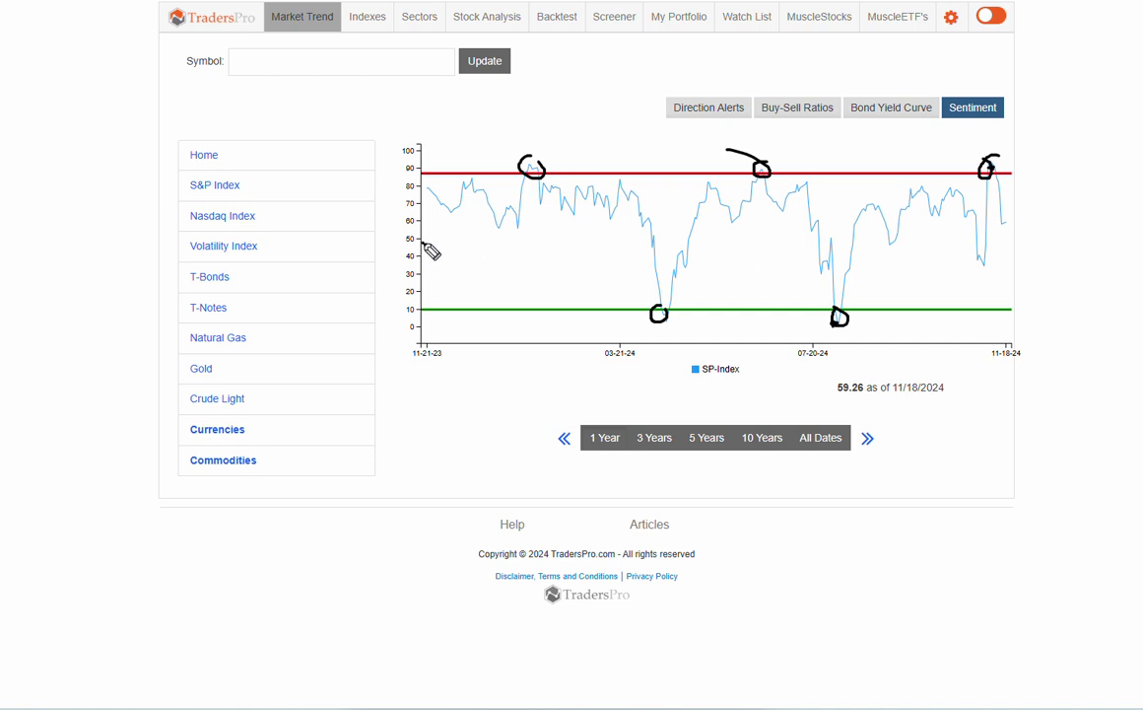
Draw a 50-level midline and the rise since the July low, erase the ink, and return to Direction Alerts
left_click_drag(422, 243, 1044, 236)
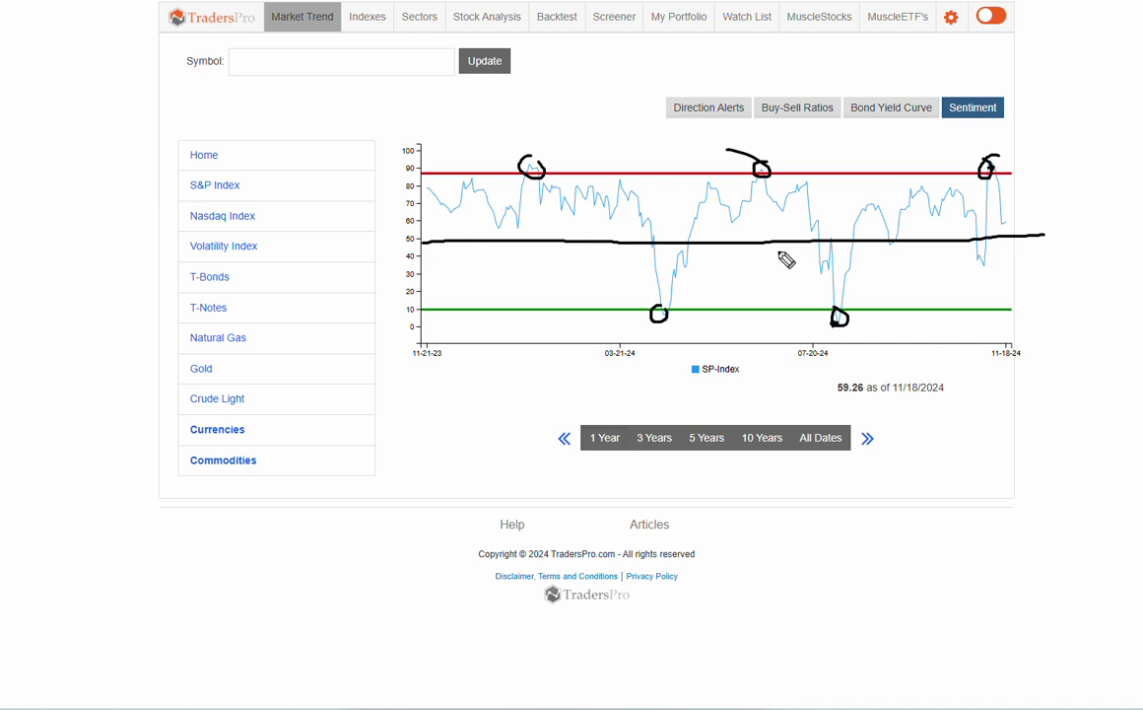
left_click_drag(852, 229, 1010, 204)
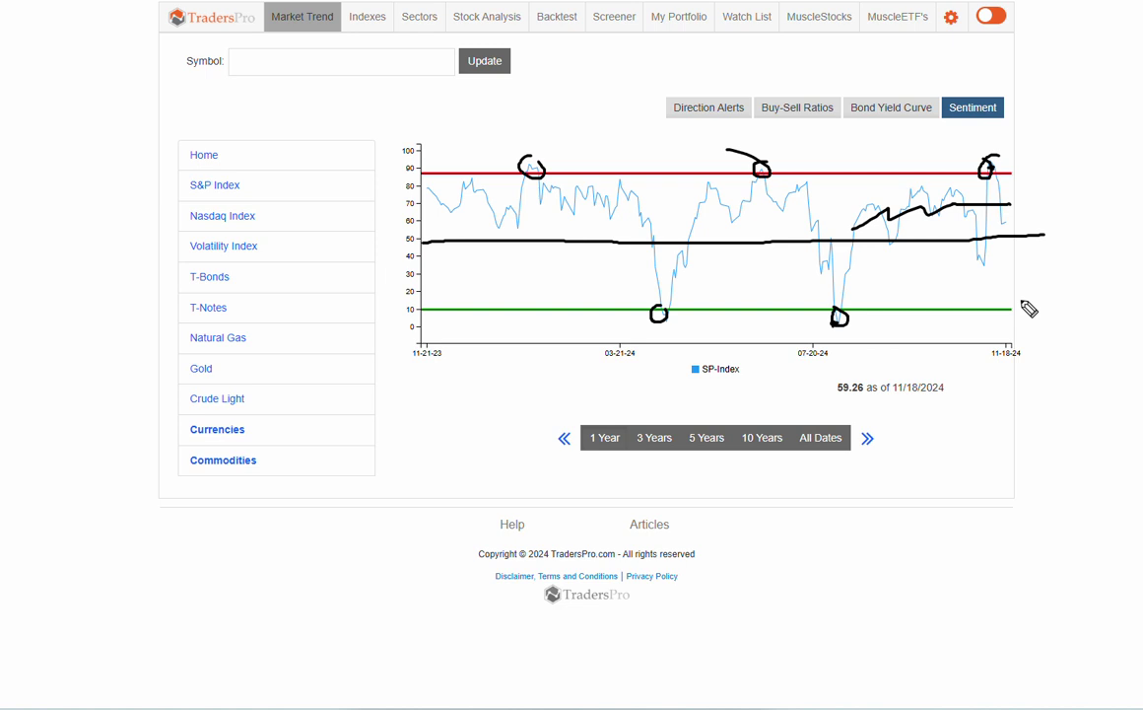
key("Escape")
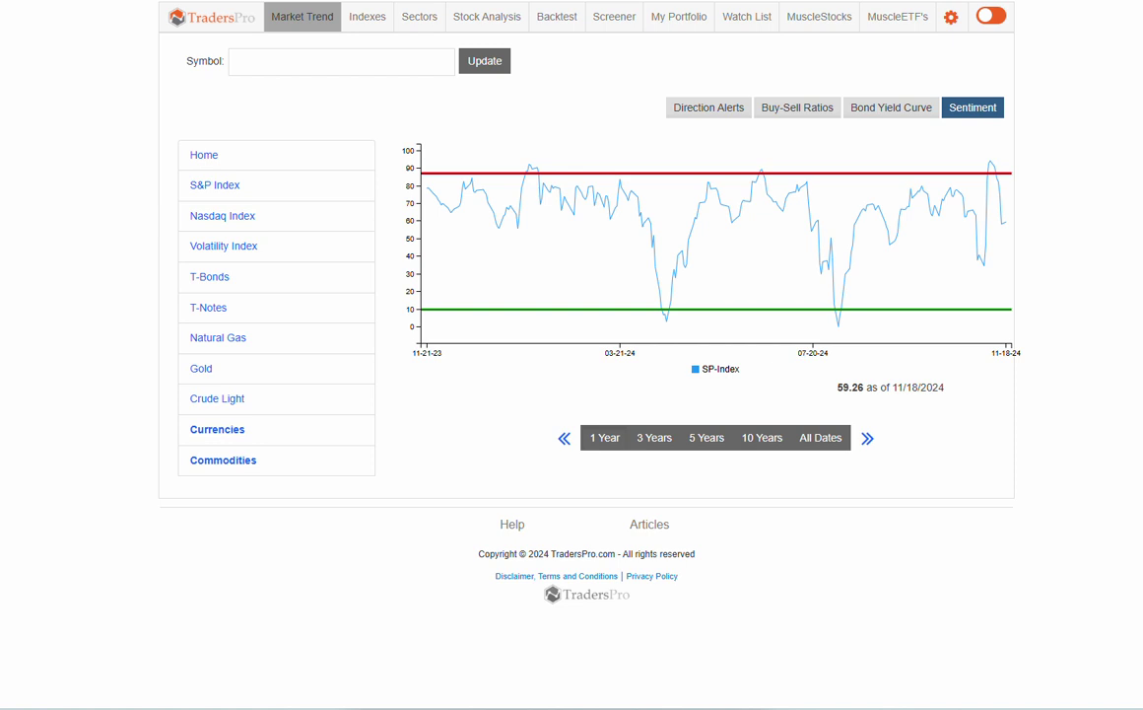
left_click(705, 111)
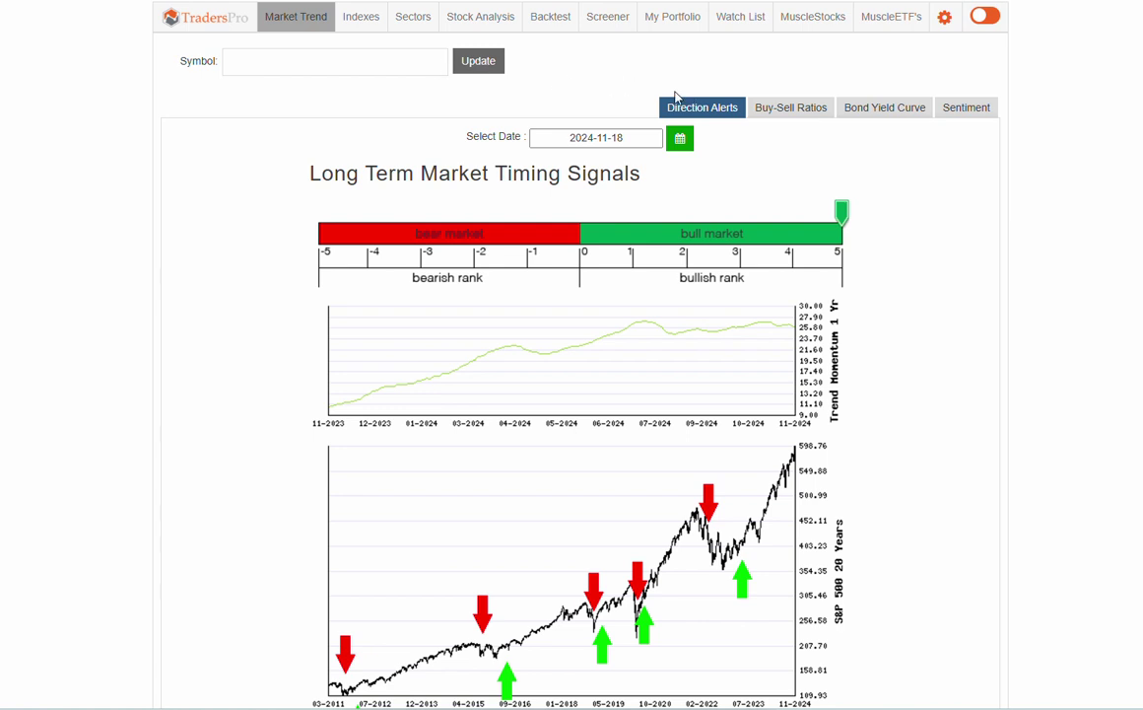
left_click(791, 109)
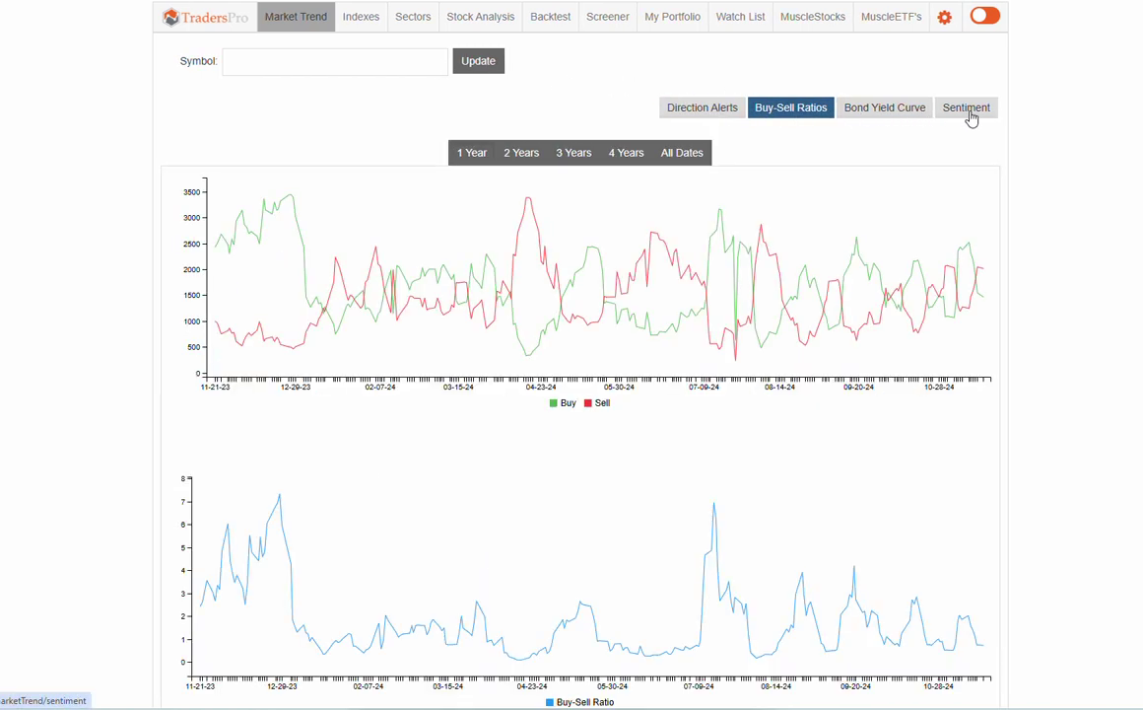
left_click(966, 109)
left_click(919, 121)
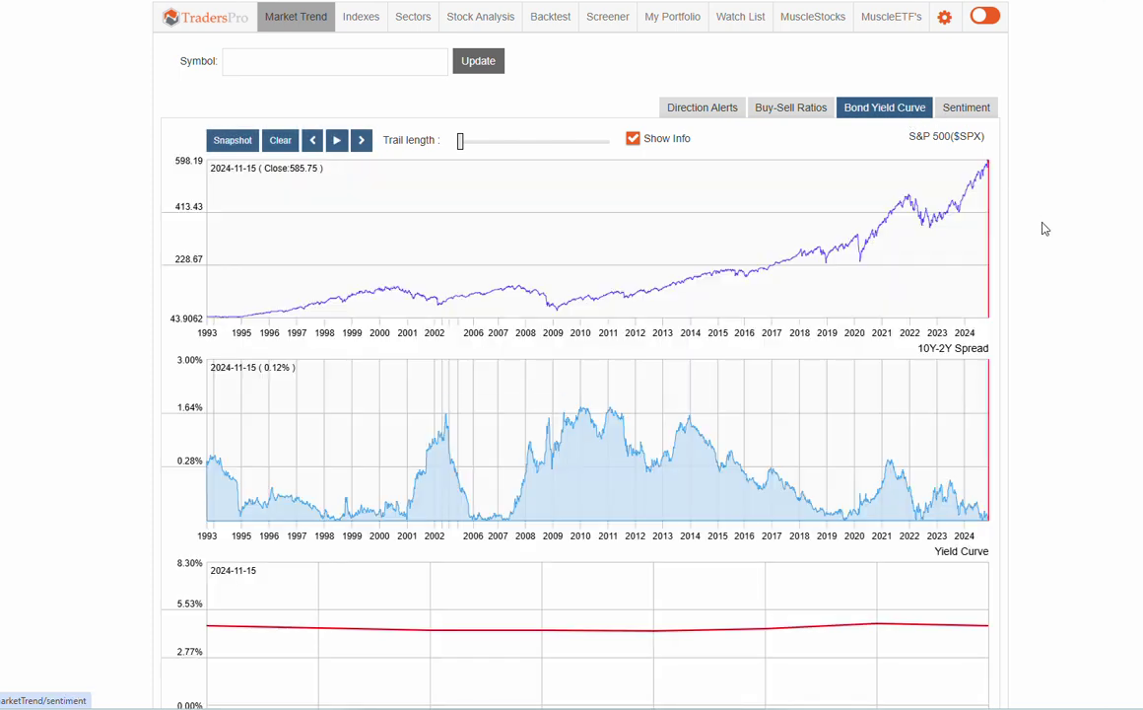
scroll(1050, 233, "down", 1)
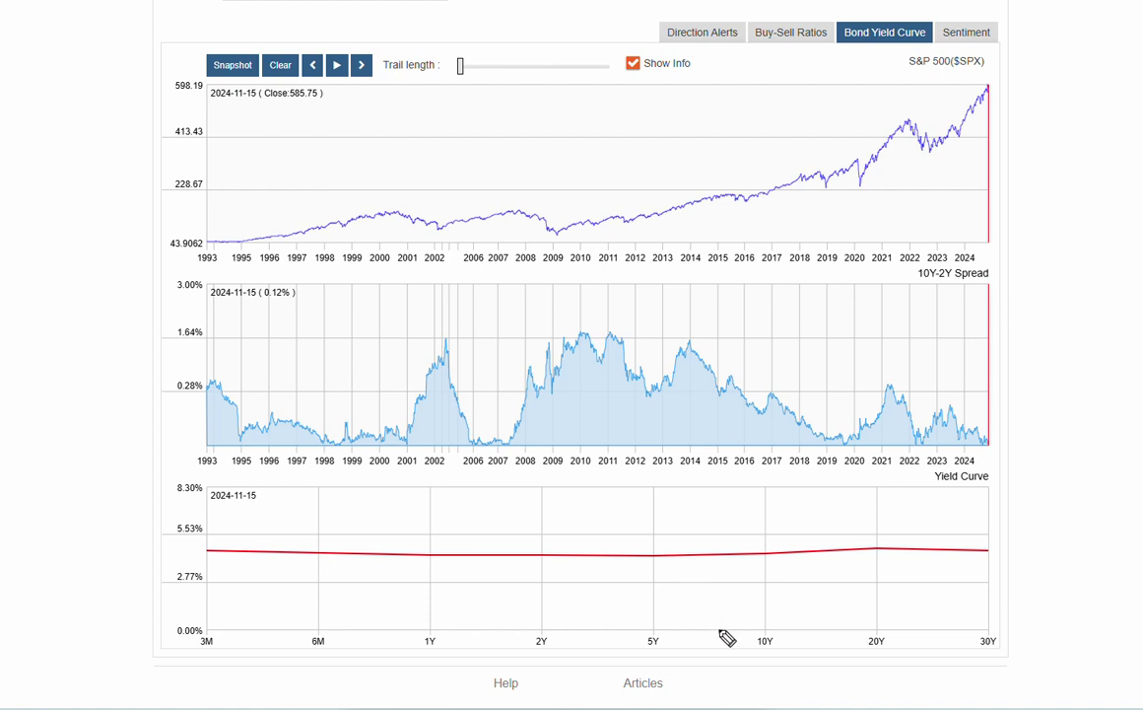
mouse_move(772, 629)
left_mouse_down()
mouse_move(779, 646)
mouse_move(763, 617)
left_mouse_up()
mouse_move(542, 627)
left_mouse_down()
mouse_move(541, 660)
mouse_move(544, 628)
left_mouse_up()
mouse_move(537, 542)
left_mouse_down()
mouse_move(538, 569)
mouse_move(544, 542)
left_mouse_up()
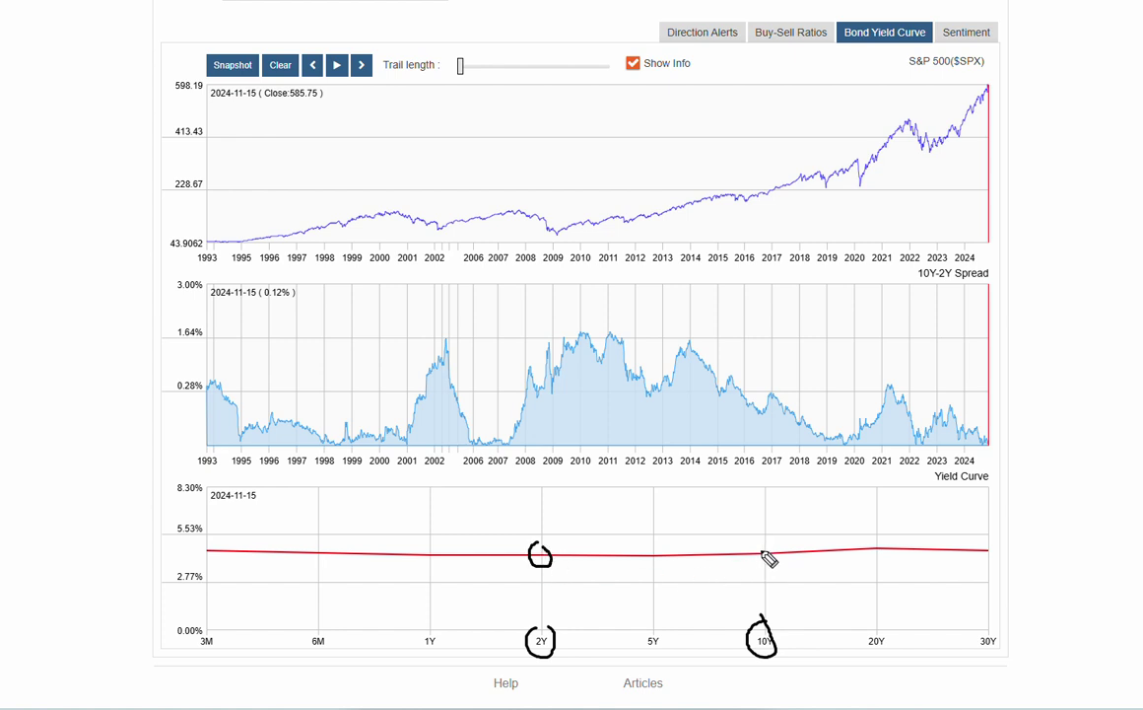
mouse_move(763, 545)
left_mouse_down()
mouse_move(760, 571)
mouse_move(766, 545)
left_mouse_up()
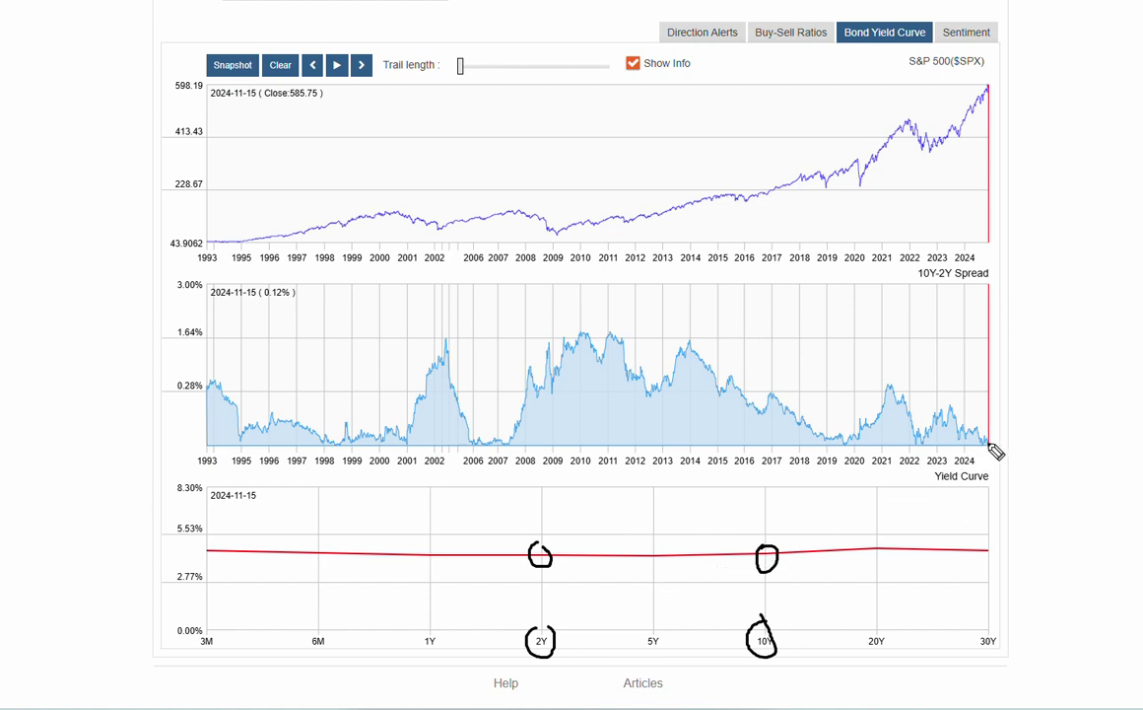
left_click_drag(991, 444, 981, 442)
mouse_move(765, 552)
left_mouse_down()
mouse_move(552, 552)
mouse_move(539, 528)
left_mouse_up()
left_click_drag(768, 574, 763, 570)
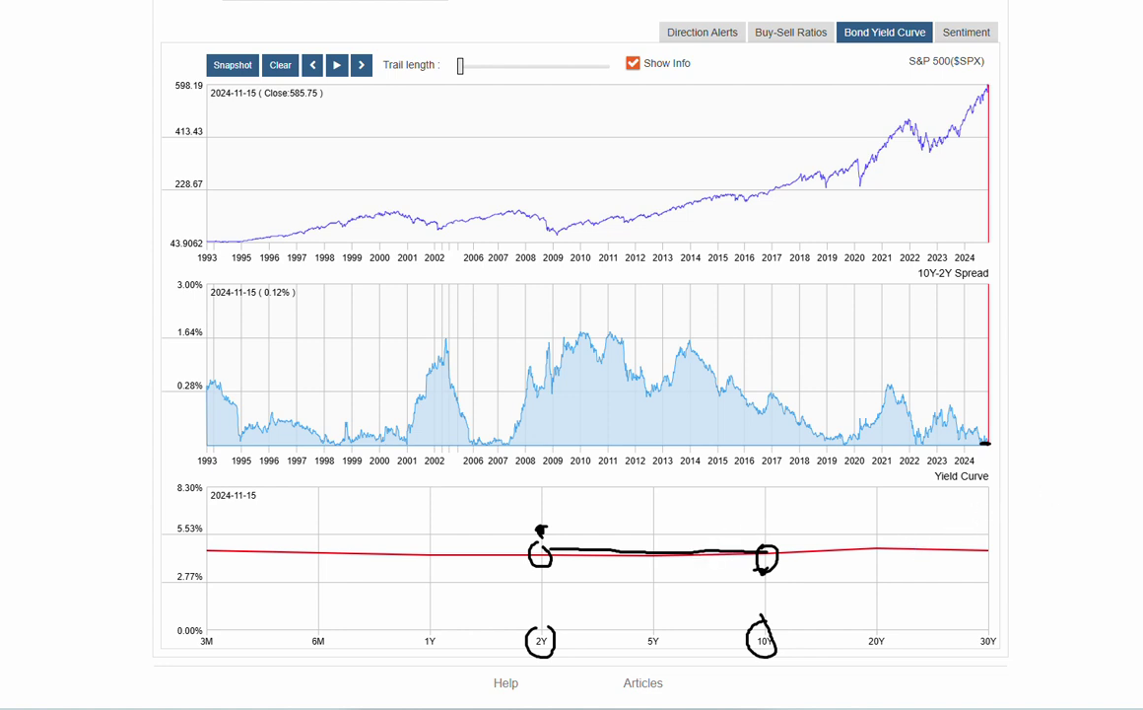
key("e")
left_click_drag(539, 519, 746, 566)
left_click_drag(241, 629, 535, 535)
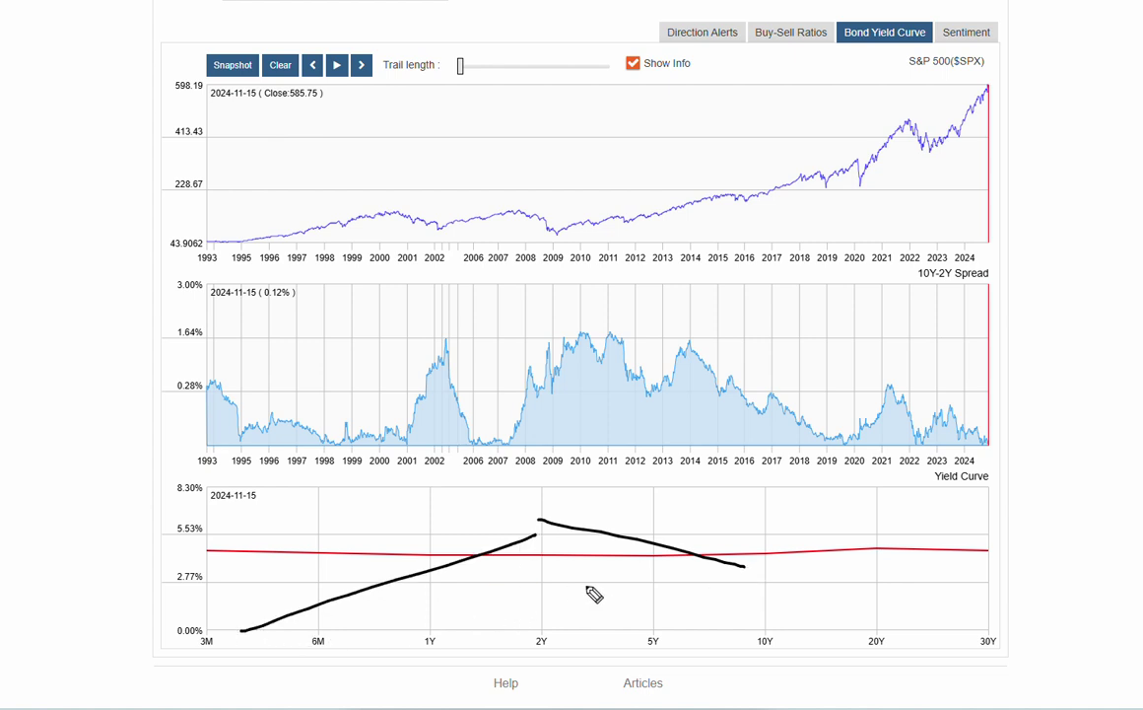
left_click_drag(374, 495, 764, 615)
key("e")
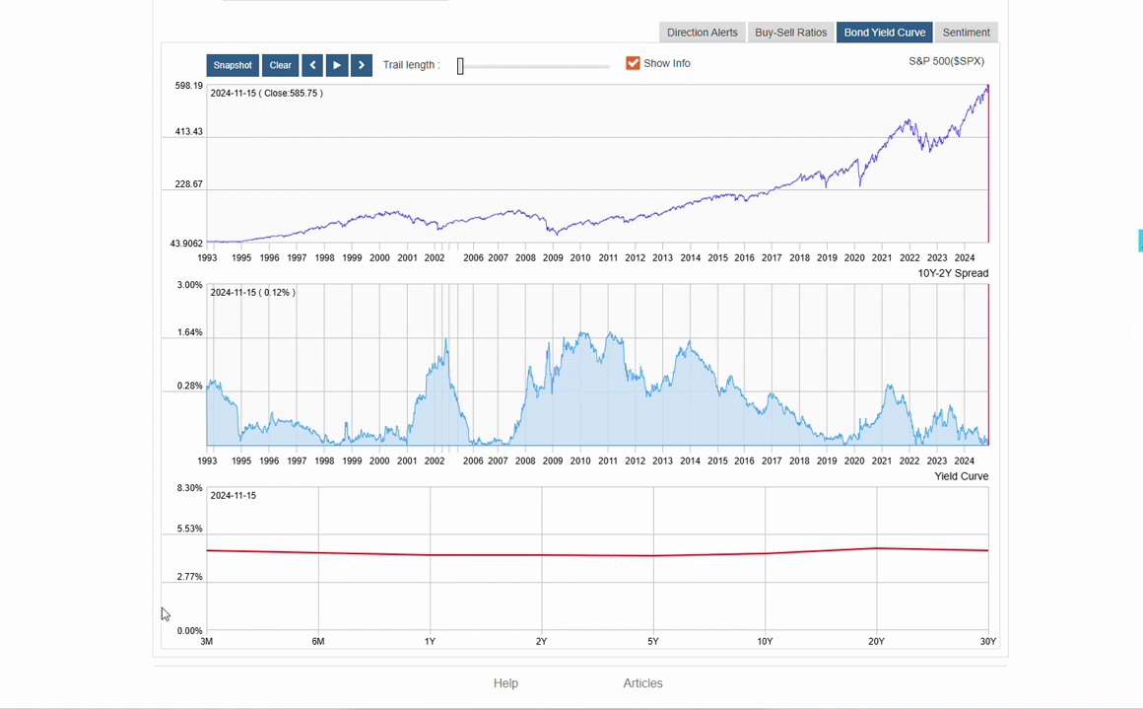
Read the yield curve values, then circle the S&P 500's 2021–2024 climb toward 598.19
mouse_move(209, 560)
mouse_move(990, 563)
mouse_move(1056, 80)
left_mouse_down()
mouse_move(924, 71)
mouse_move(1031, 158)
mouse_move(1040, 109)
mouse_move(1042, 118)
left_mouse_up()
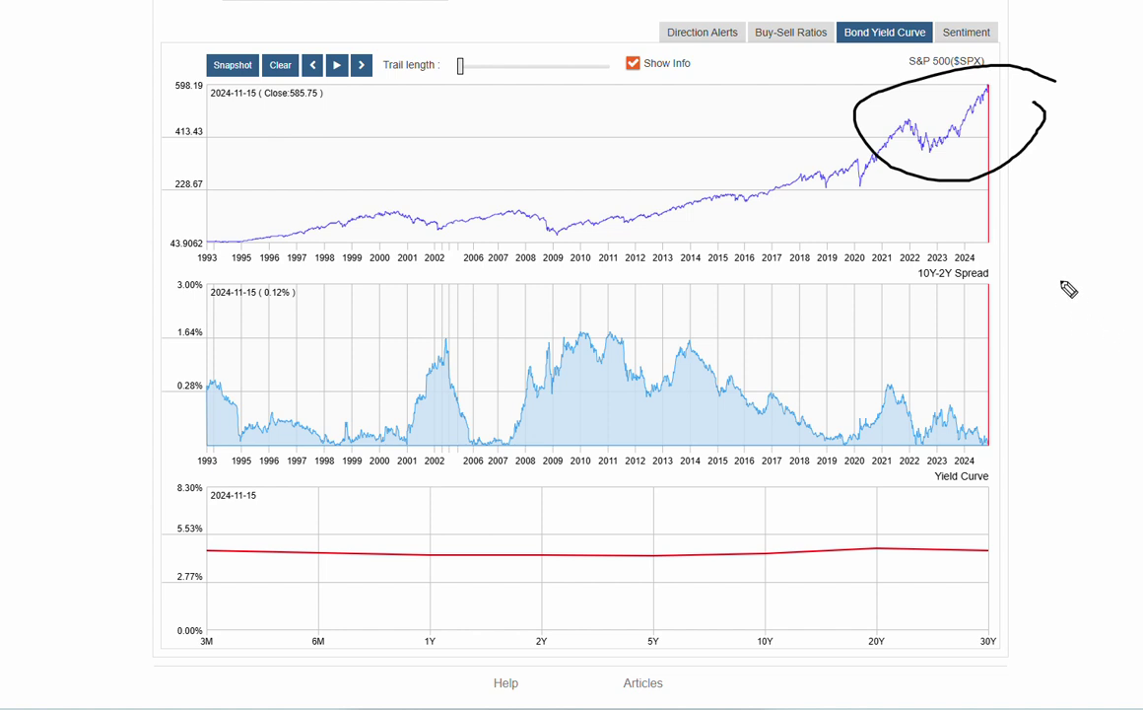
Sketch strokes tracing the S&P 500's climb since 2011 and 2017, then wipe all the ink
left_click_drag(989, 93, 1011, 154)
key("Escape")
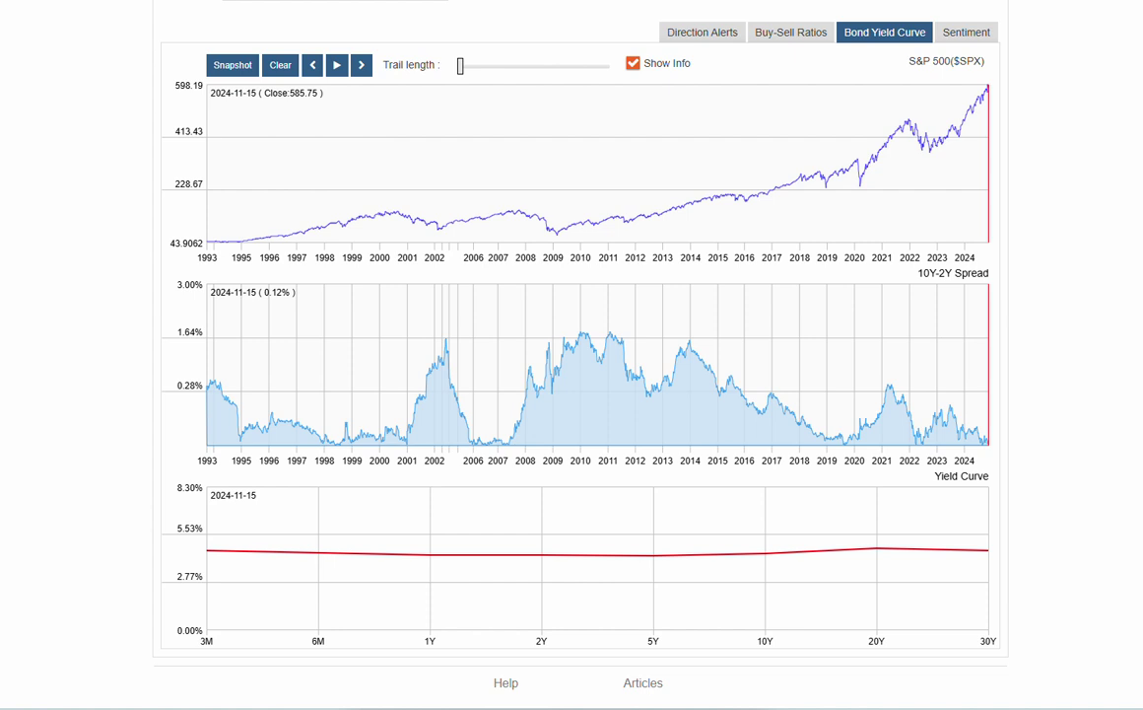
mouse_move(785, 188)
left_mouse_down()
mouse_move(936, 128)
mouse_move(976, 63)
mouse_move(996, 87)
left_mouse_up()
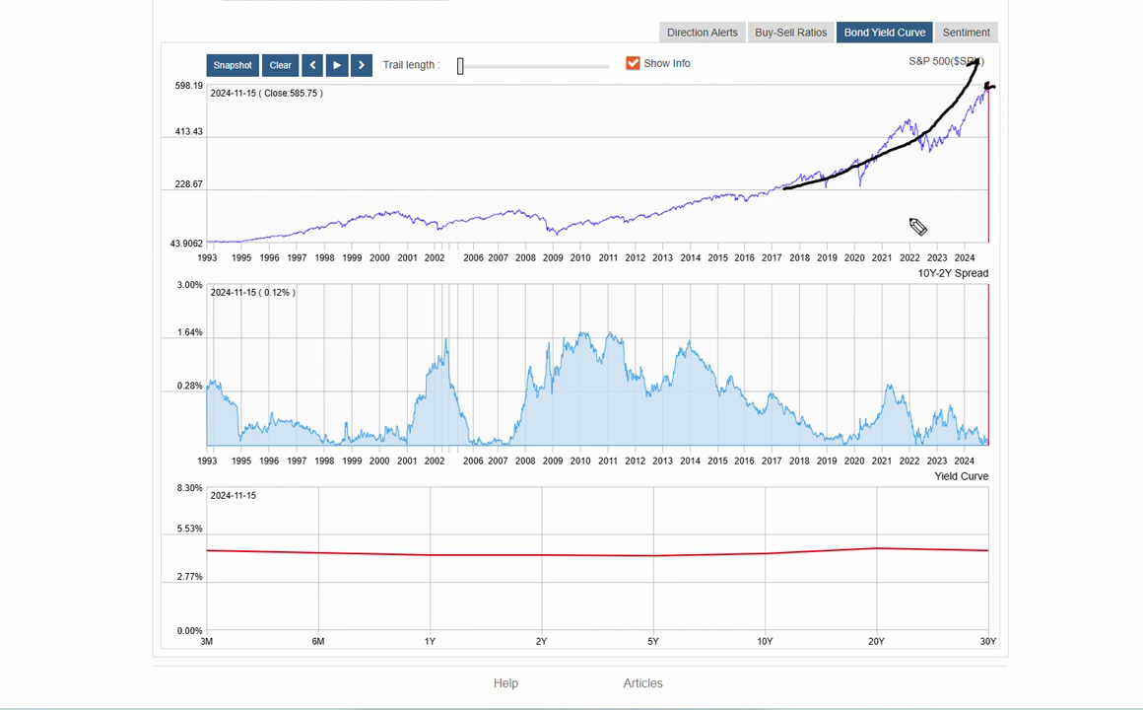
left_click_drag(908, 218, 1068, 73)
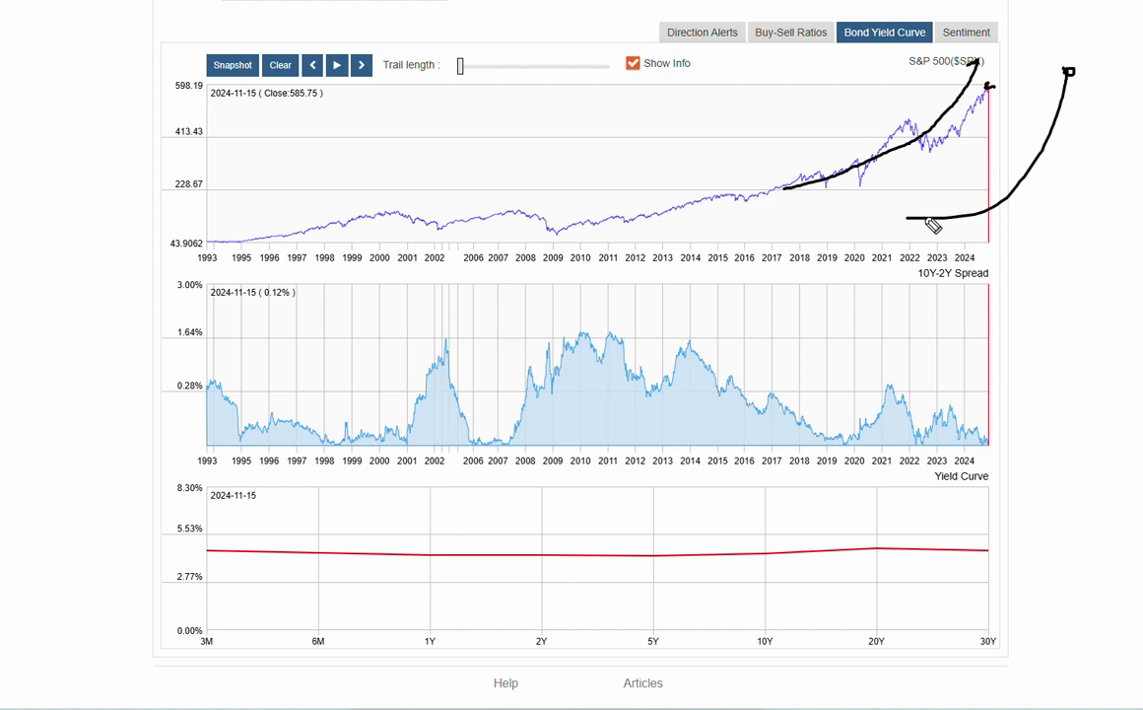
left_click_drag(894, 226, 1142, 153)
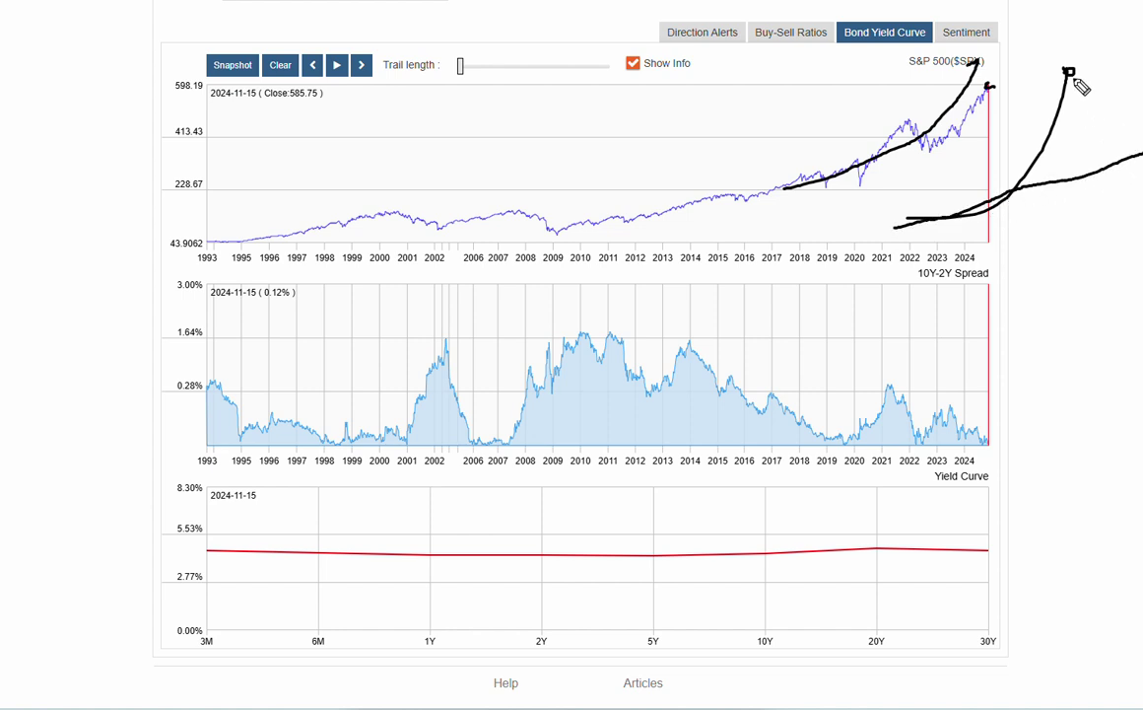
left_click_drag(1070, 73, 1136, 172)
mouse_move(591, 222)
left_mouse_down()
mouse_move(825, 175)
mouse_move(908, 119)
mouse_move(932, 148)
mouse_move(985, 90)
mouse_move(1011, 122)
left_mouse_up()
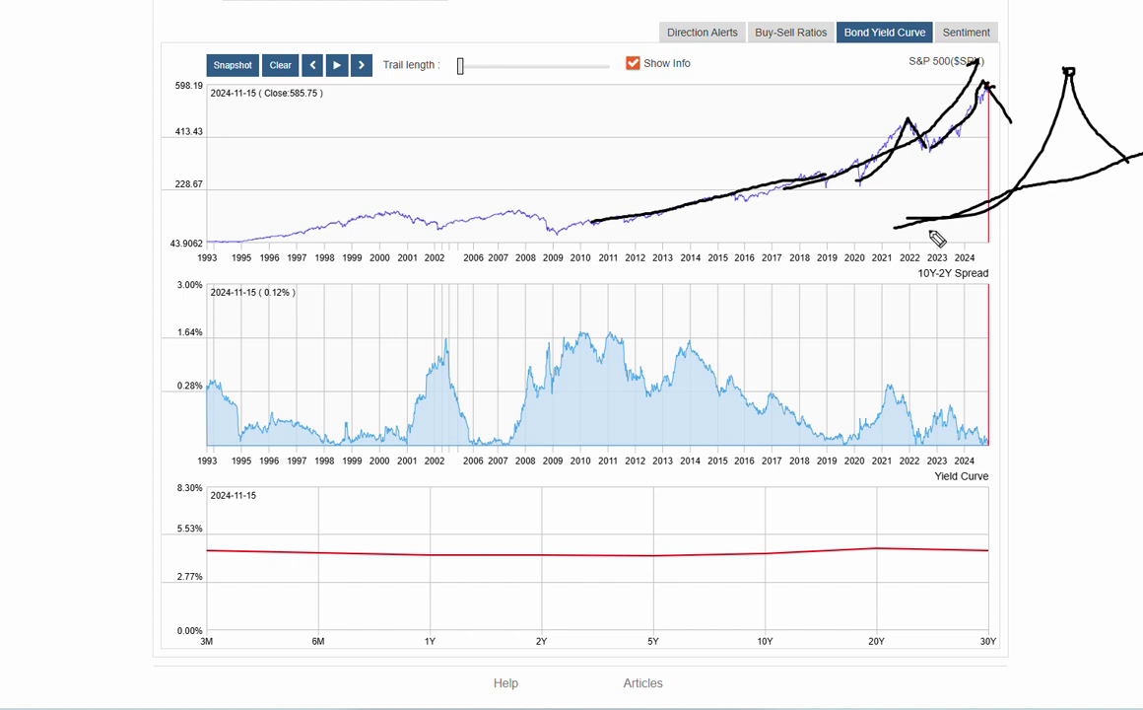
left_click_drag(897, 230, 1132, 157)
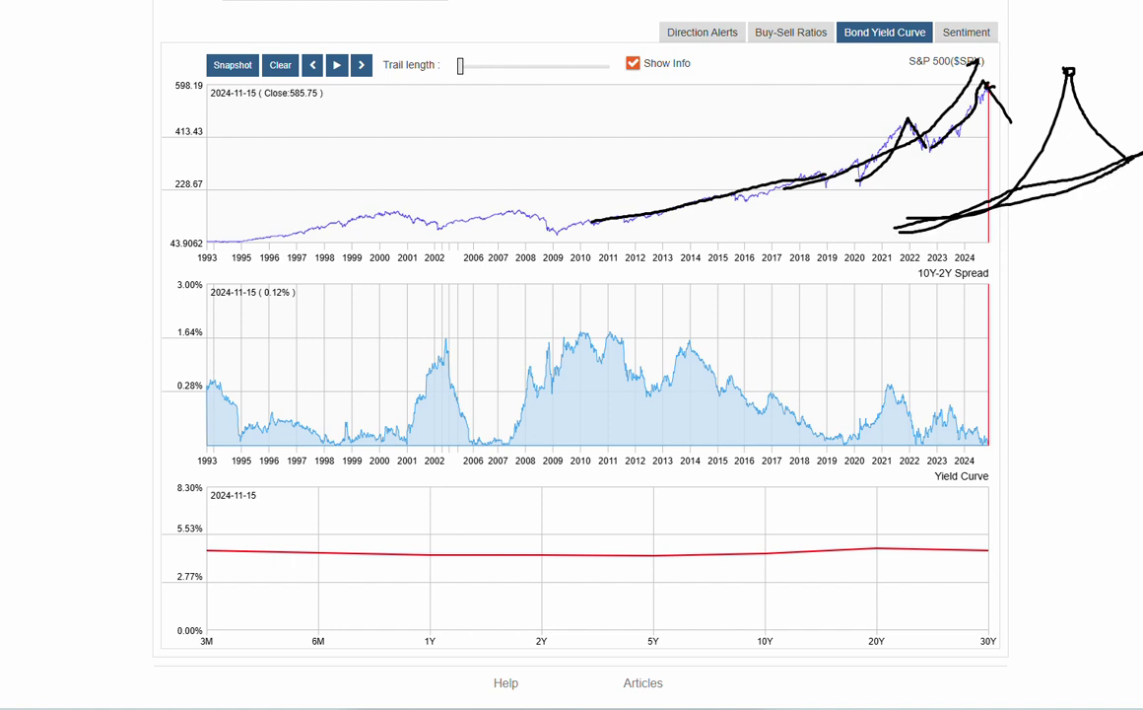
key("Escape")
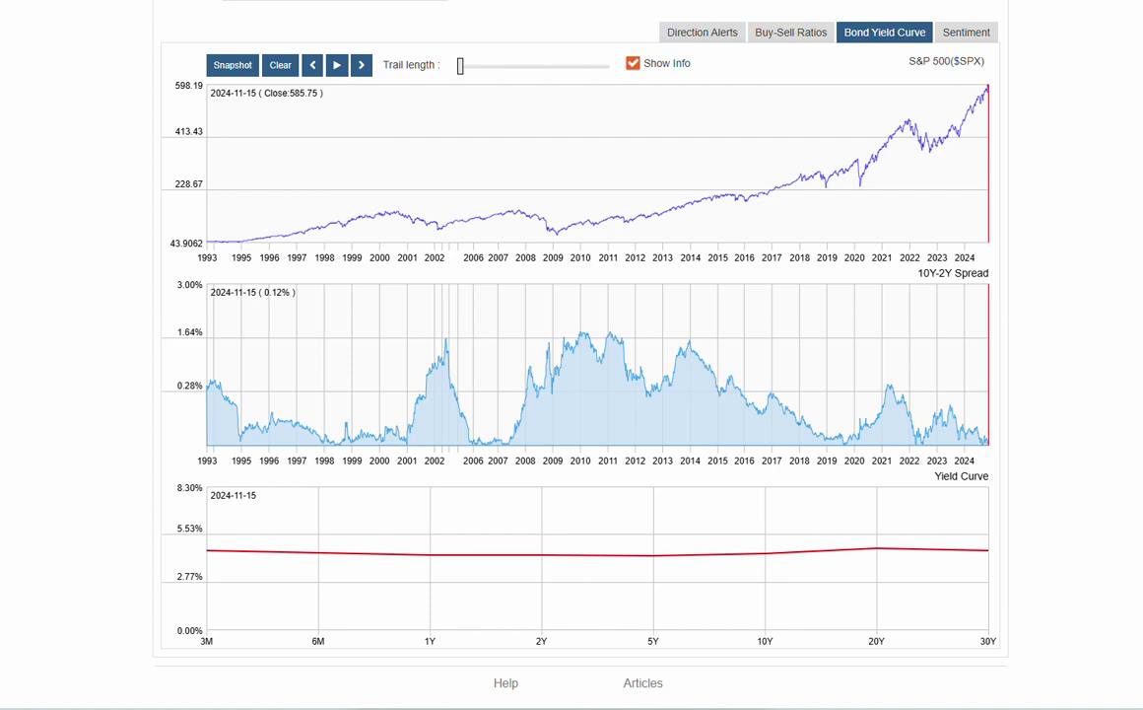
Sketch a rising trend line along the S&P 500 chart, erase it, and switch to My Portfolio
scroll(572, 354, "up", 1)
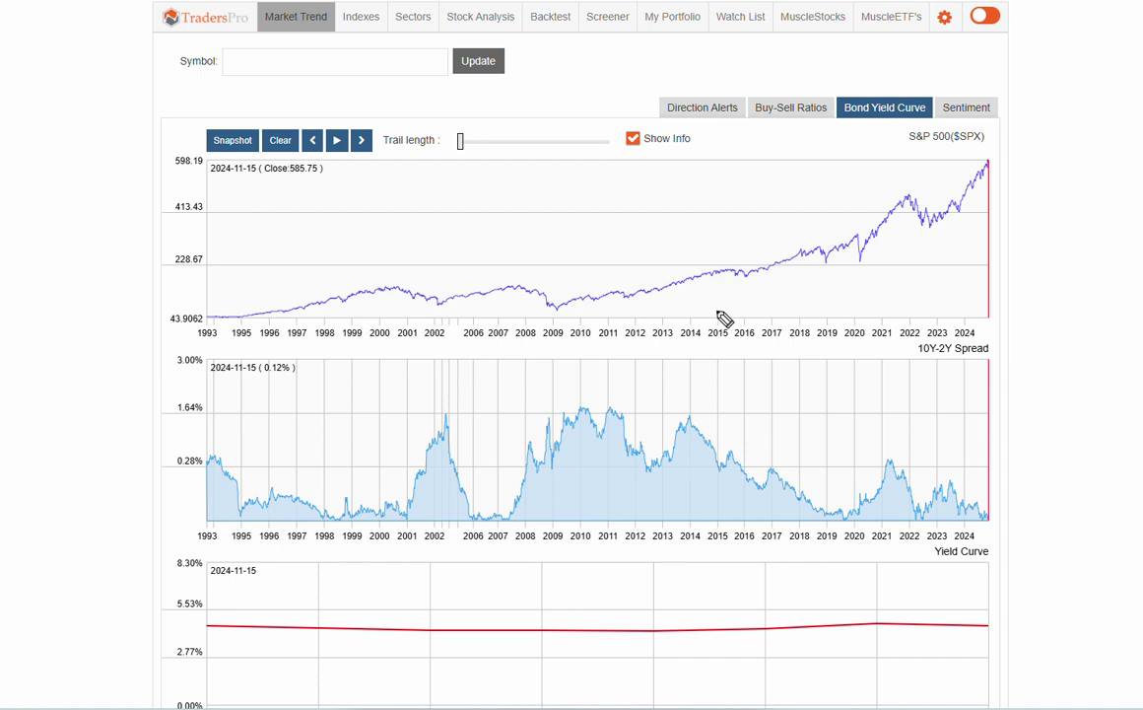
mouse_move(720, 311)
left_mouse_down()
mouse_move(1026, 248)
mouse_move(1070, 223)
left_mouse_up()
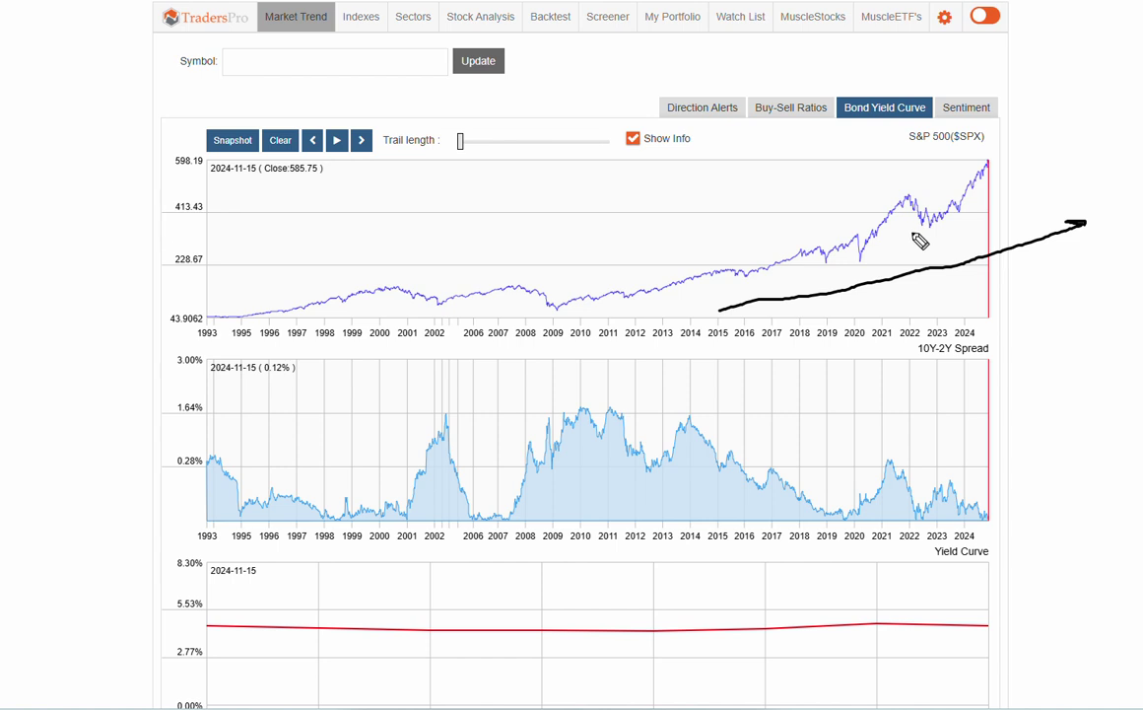
left_click(984, 161)
left_click_drag(924, 224, 962, 194)
key("Escape")
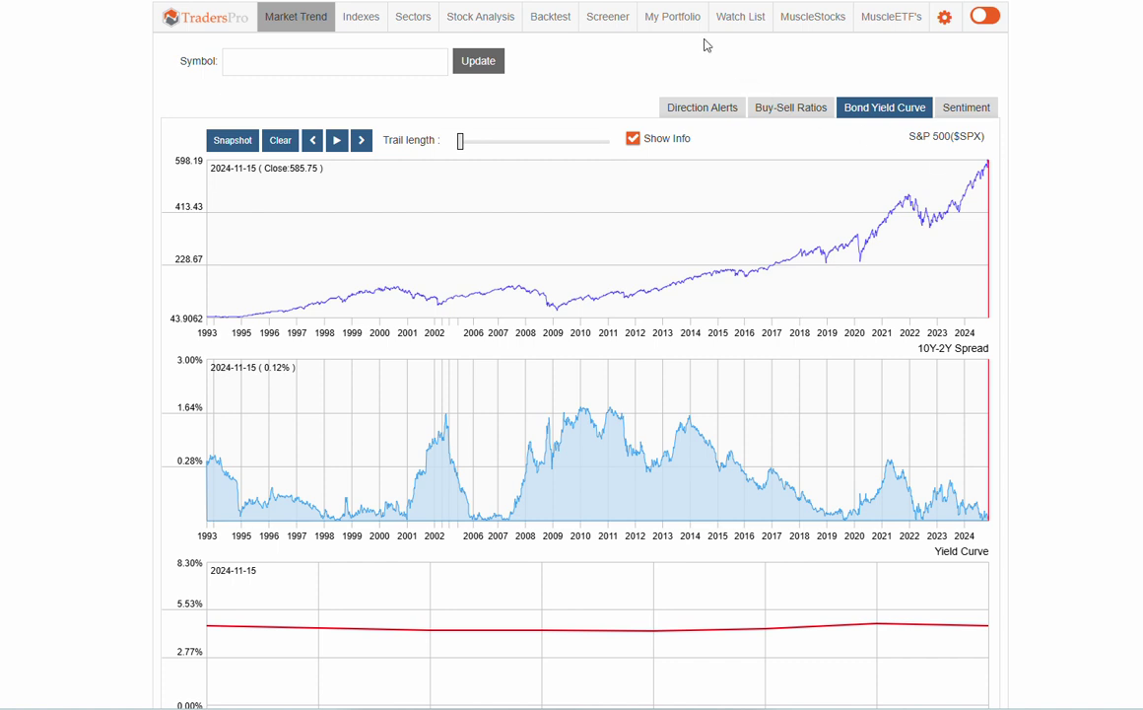
left_click(676, 23)
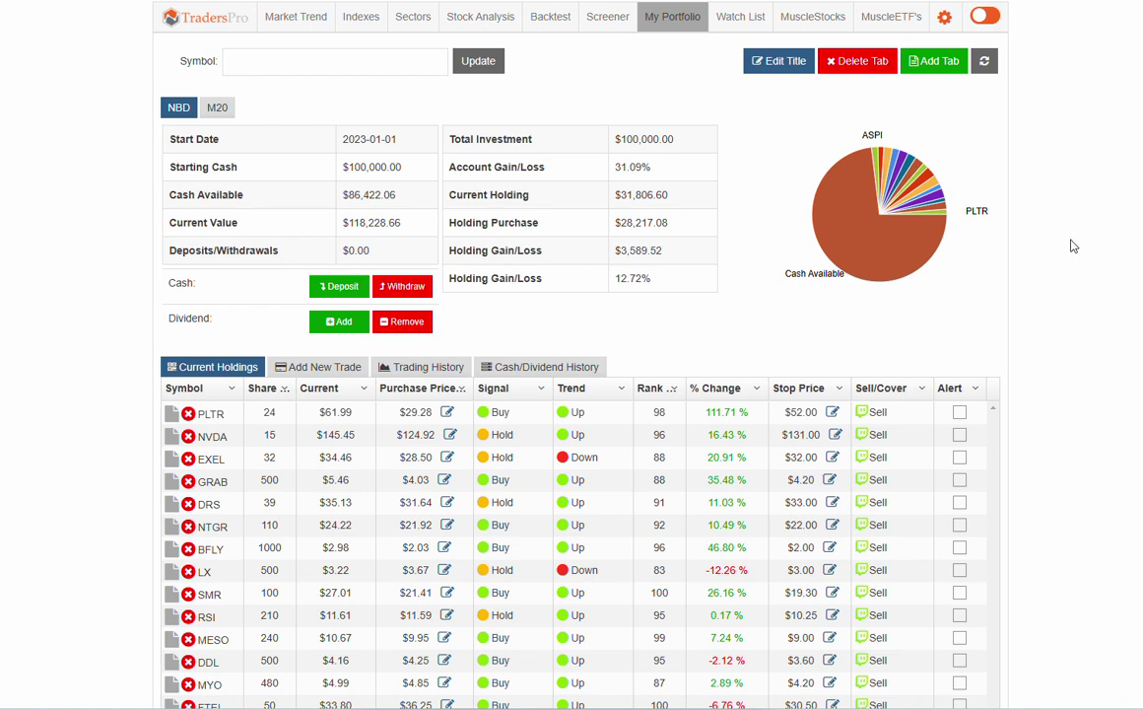
mouse_move(867, 133)
left_mouse_down()
mouse_move(984, 242)
mouse_move(792, 202)
mouse_move(865, 148)
left_mouse_up()
left_click_drag(863, 86, 863, 111)
mouse_move(880, 87)
left_mouse_down()
mouse_move(921, 107)
mouse_move(936, 86)
left_mouse_up()
mouse_move(870, 148)
left_mouse_down()
mouse_move(828, 187)
mouse_move(912, 281)
mouse_move(934, 228)
left_mouse_up()
mouse_move(966, 124)
left_mouse_down()
mouse_move(982, 125)
mouse_move(975, 153)
mouse_move(1019, 140)
mouse_move(1003, 160)
left_mouse_up()
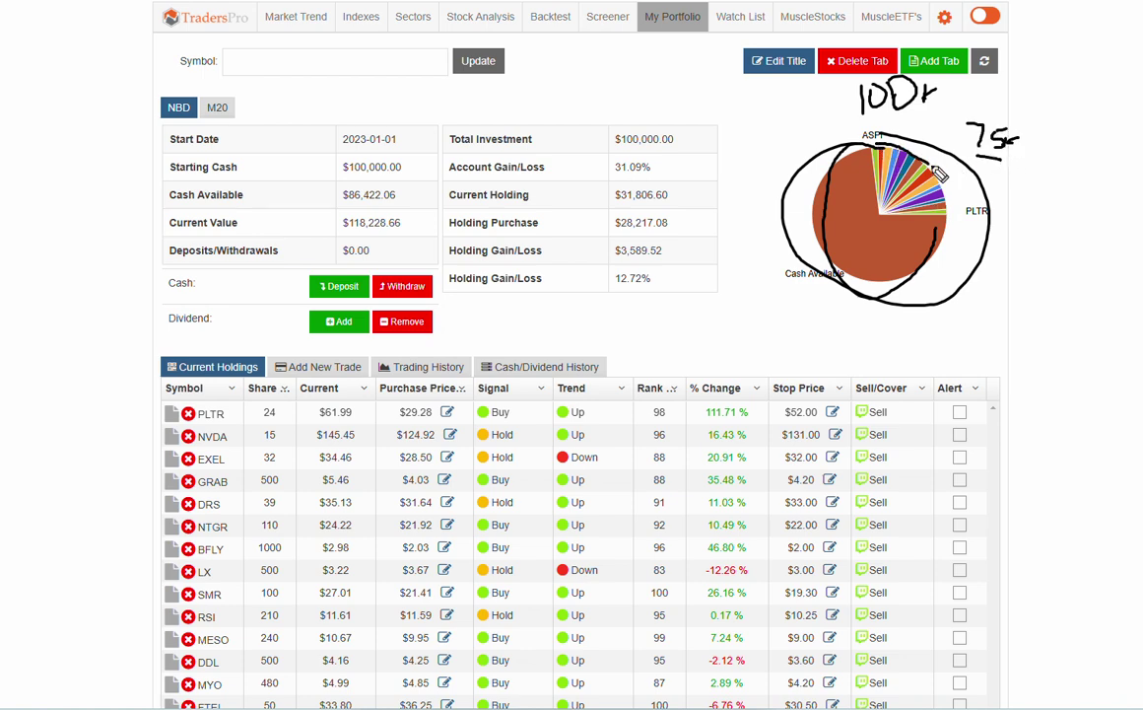
mouse_move(989, 234)
left_mouse_down()
mouse_move(1050, 278)
mouse_move(949, 215)
left_mouse_up()
left_click(1038, 258)
key("Escape")
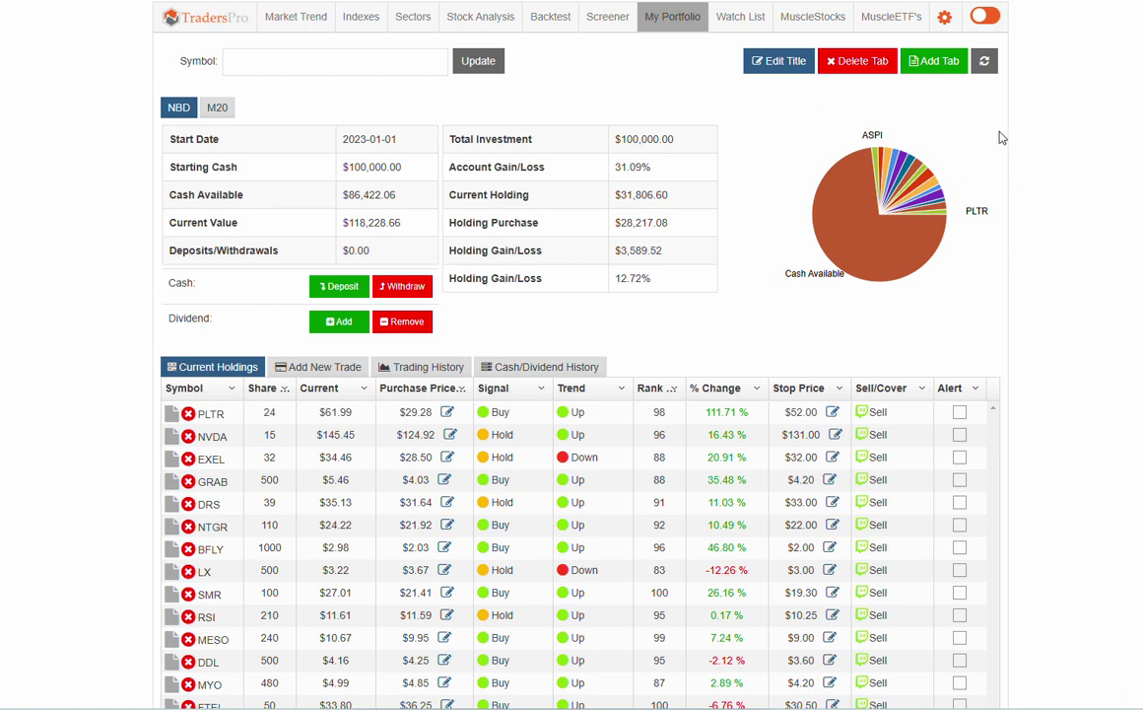
Go to Indexes > Market ETFs and open SPY's Stock Analysis page, highlighting its $591.03 price
mouse_move(944, 219)
left_click(360, 22)
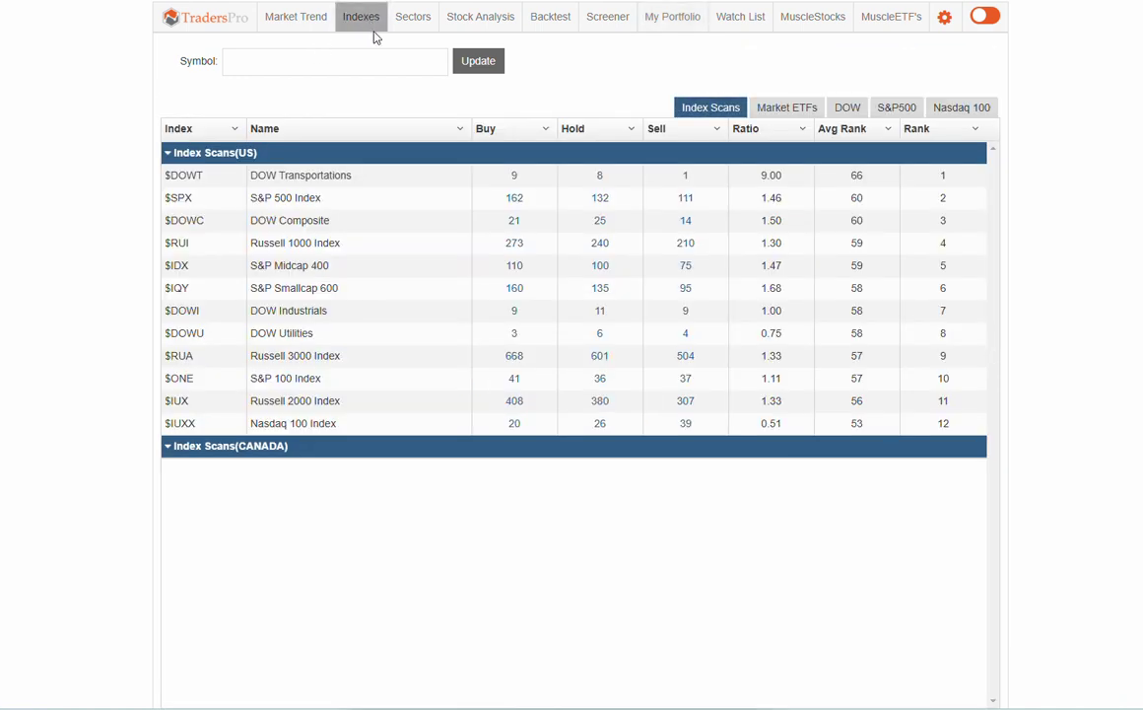
left_click(796, 111)
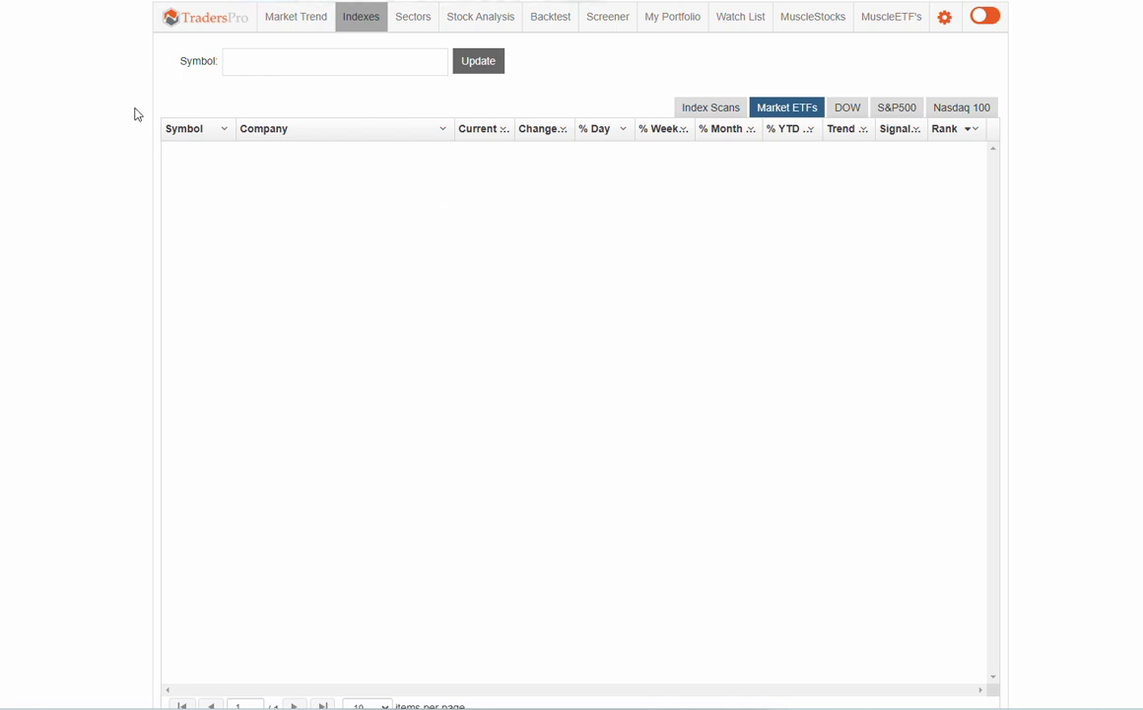
left_click(272, 198)
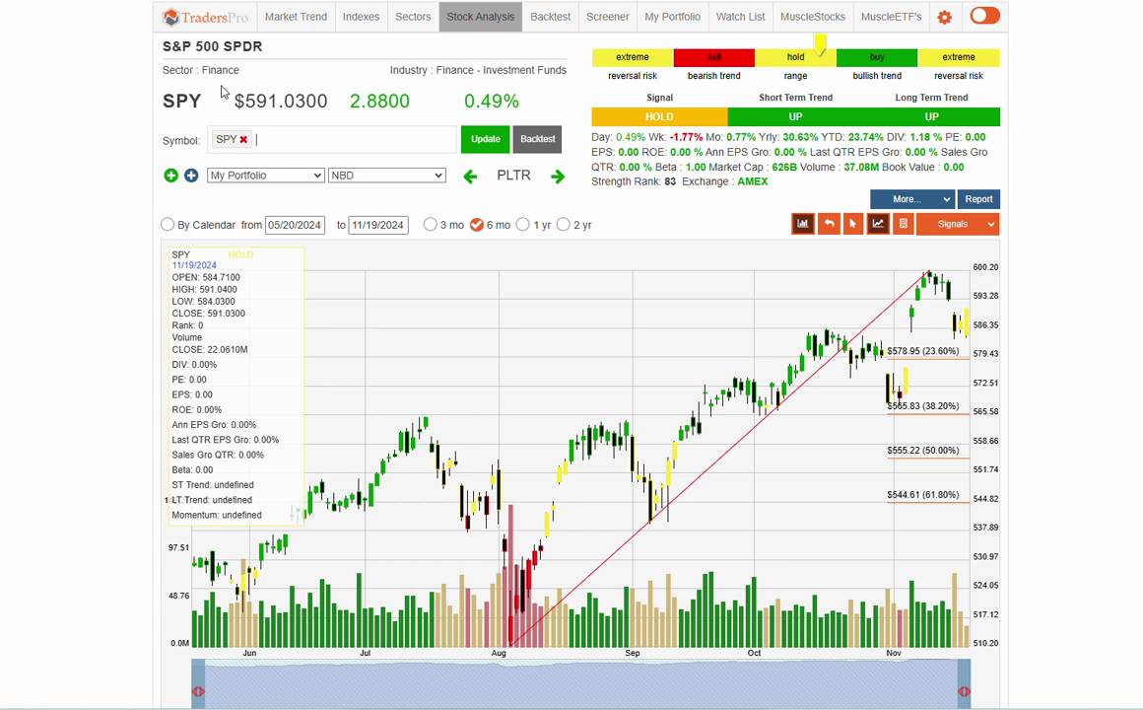
left_click_drag(221, 102, 267, 102)
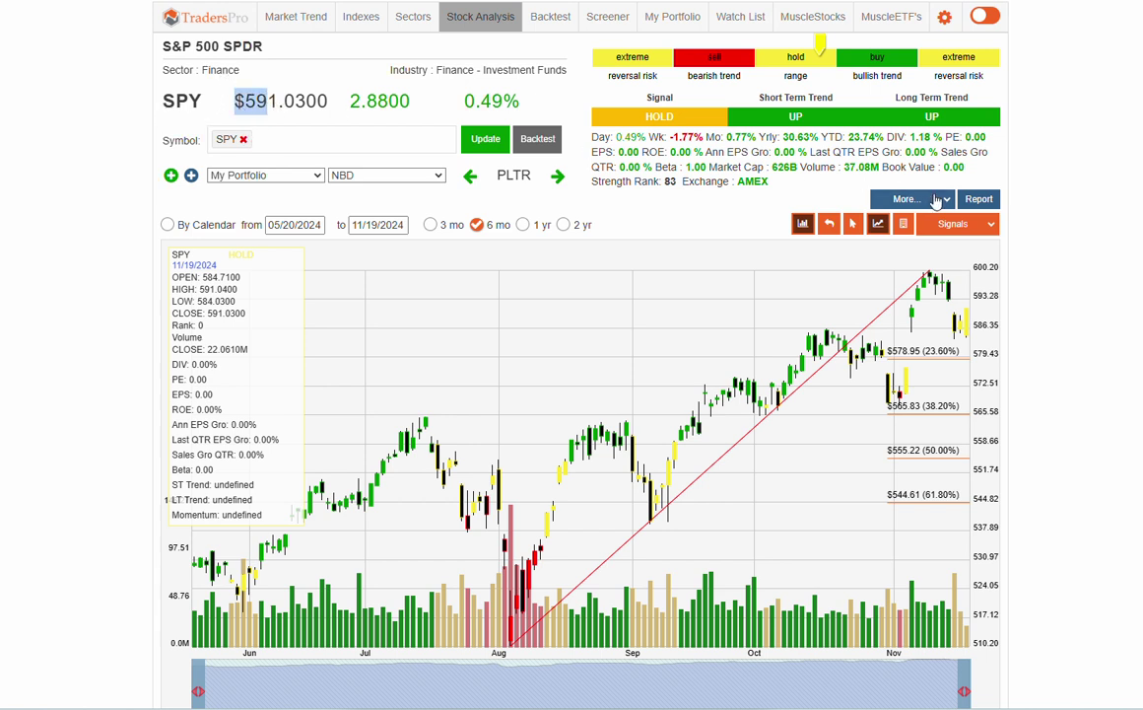
left_click(237, 109)
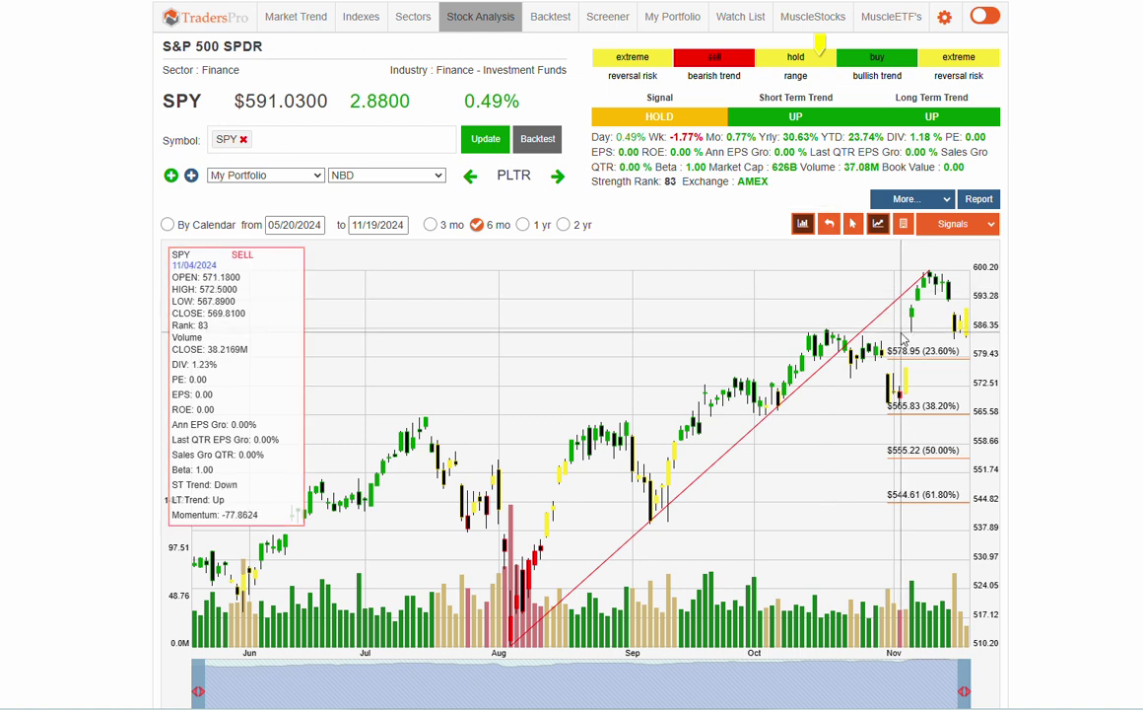
Highlight the 0.49% daily change and sketch a level line near $586 with a triangle to the peak
left_click_drag(449, 98, 537, 121)
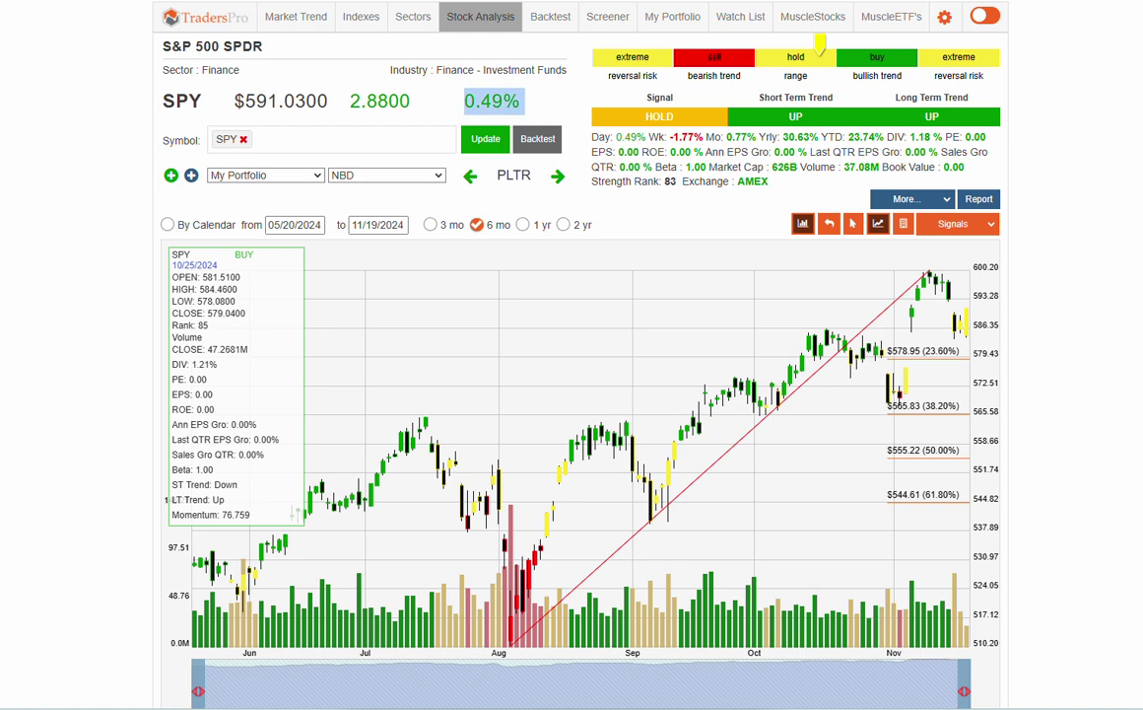
left_click_drag(790, 330, 996, 340)
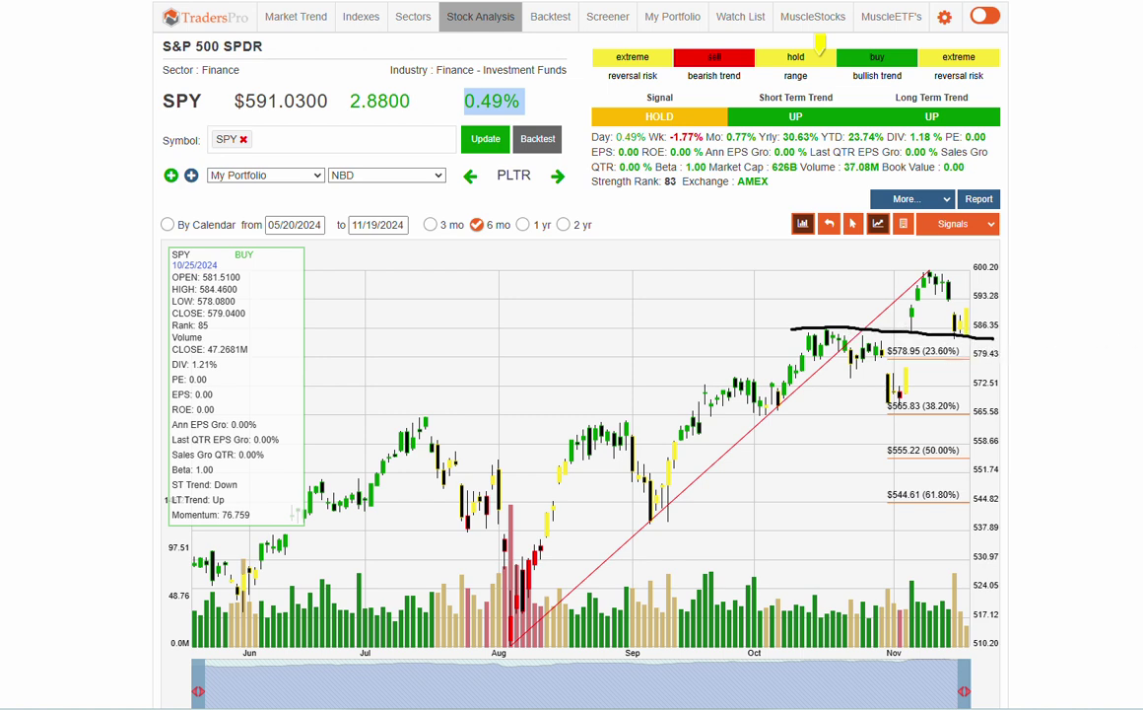
mouse_move(789, 337)
left_mouse_down()
mouse_move(971, 337)
mouse_move(799, 331)
mouse_move(906, 340)
mouse_move(931, 279)
left_mouse_up()
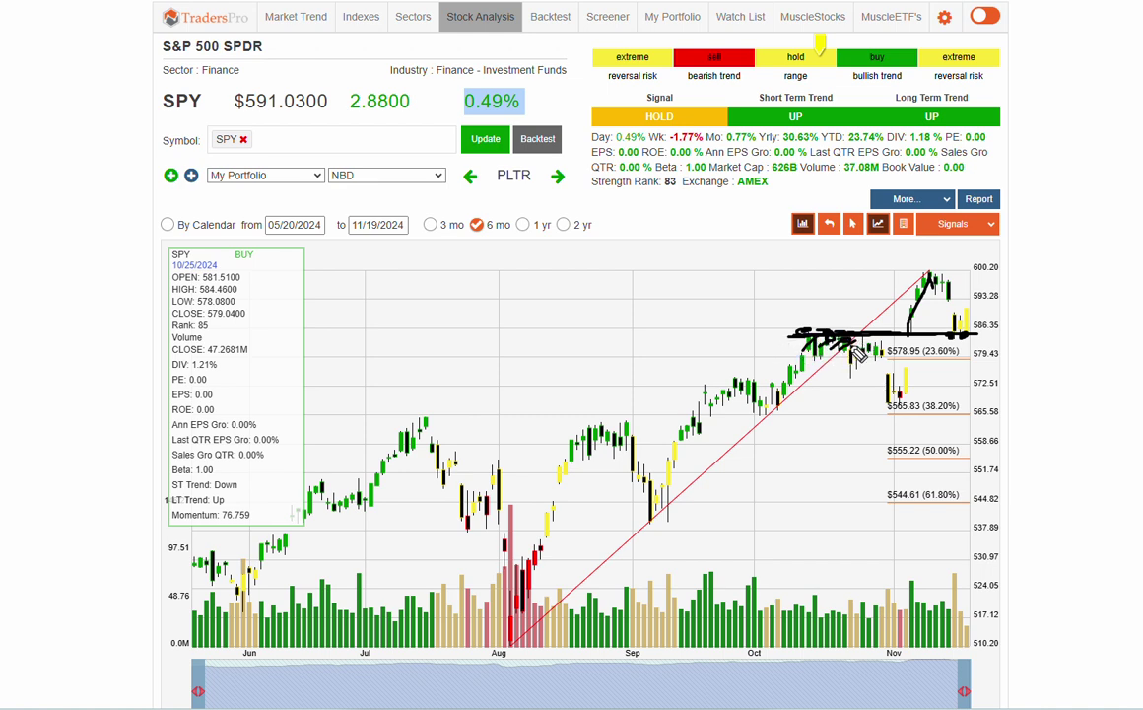
left_click_drag(940, 292, 969, 335)
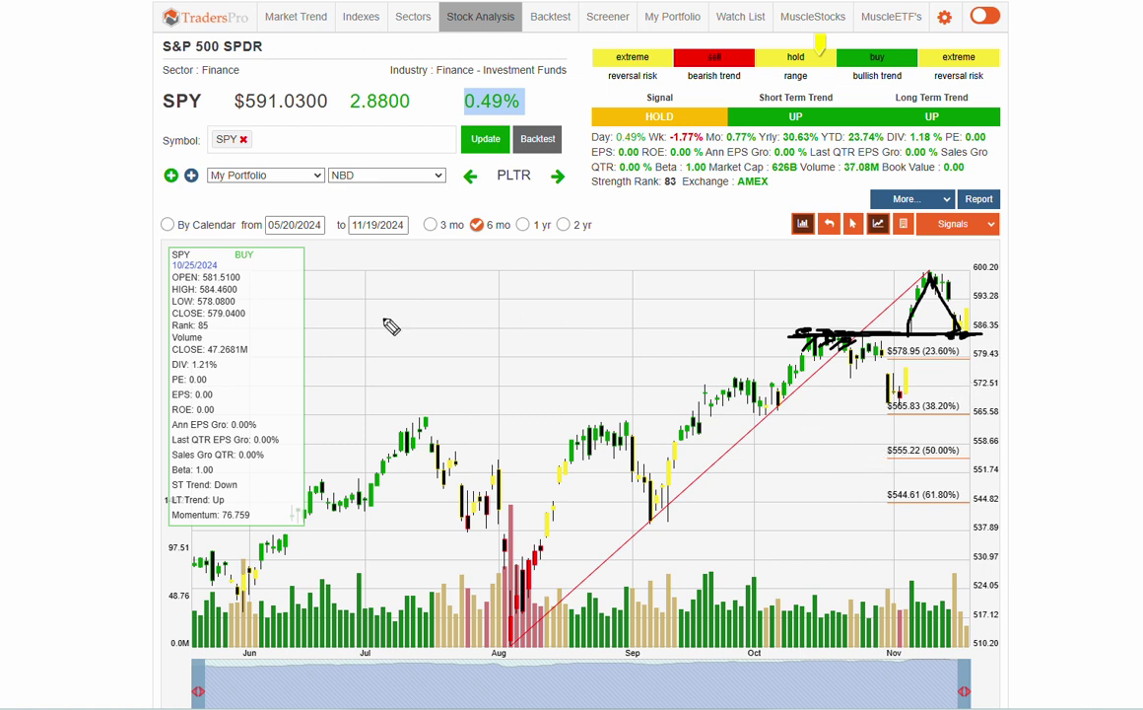
Sketch an example pattern, then a rising stroke from the August low circling the October candles
left_click_drag(383, 316, 527, 316)
mouse_move(390, 340)
left_mouse_down()
mouse_move(439, 288)
mouse_move(456, 312)
mouse_move(478, 273)
mouse_move(519, 291)
mouse_move(514, 273)
left_mouse_up()
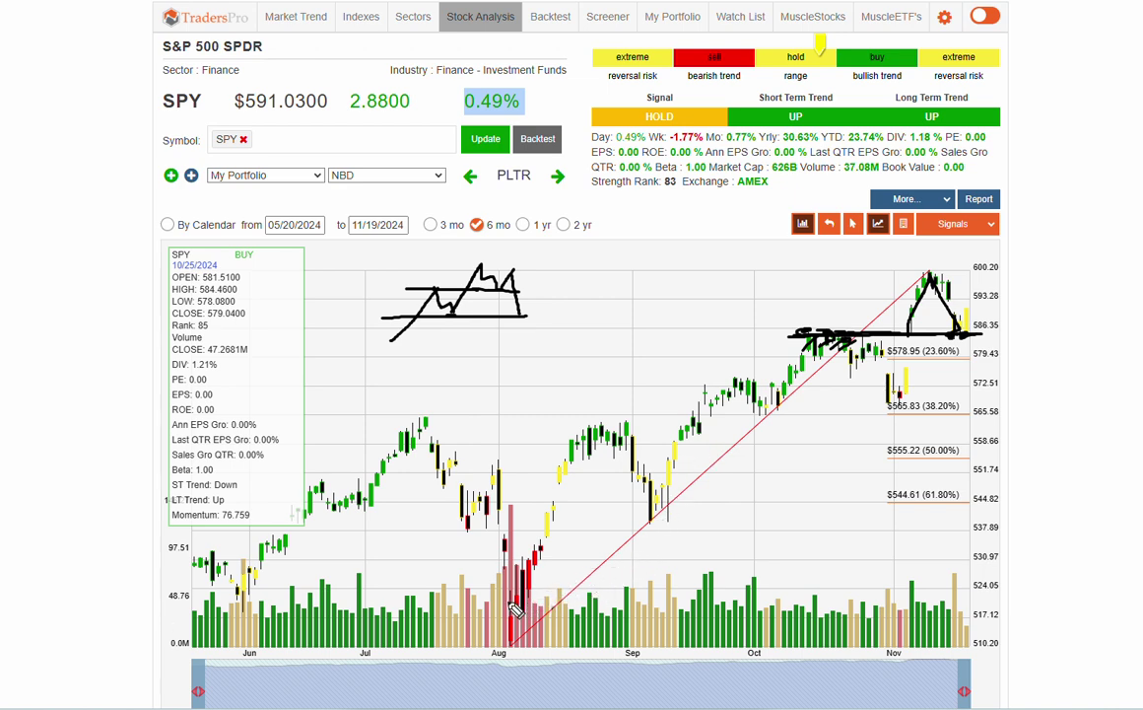
mouse_move(507, 602)
left_mouse_down()
mouse_move(612, 546)
mouse_move(857, 372)
left_mouse_up()
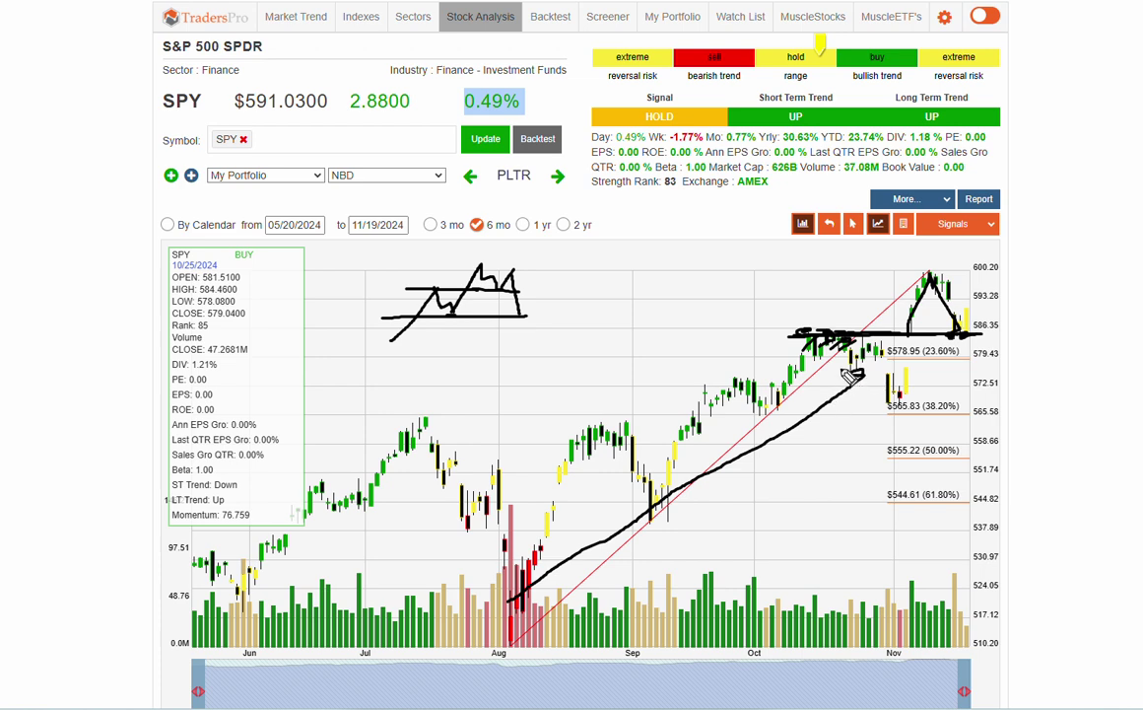
mouse_move(858, 312)
left_mouse_down()
mouse_move(729, 325)
mouse_move(841, 358)
left_mouse_up()
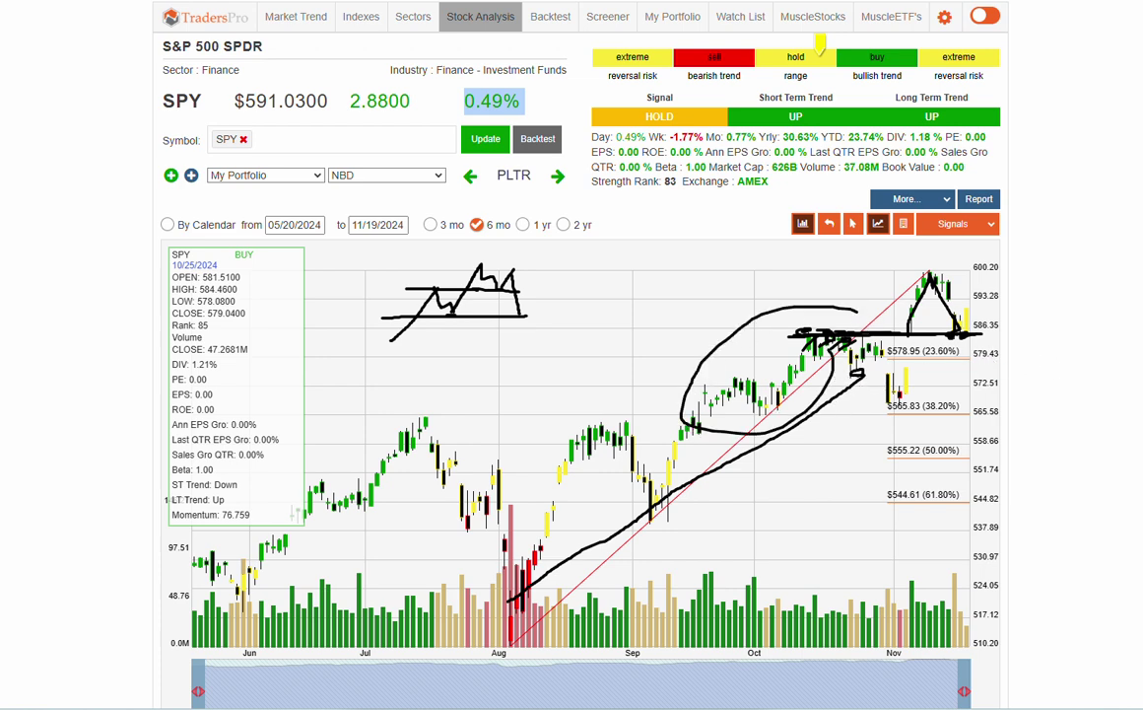
key("e")
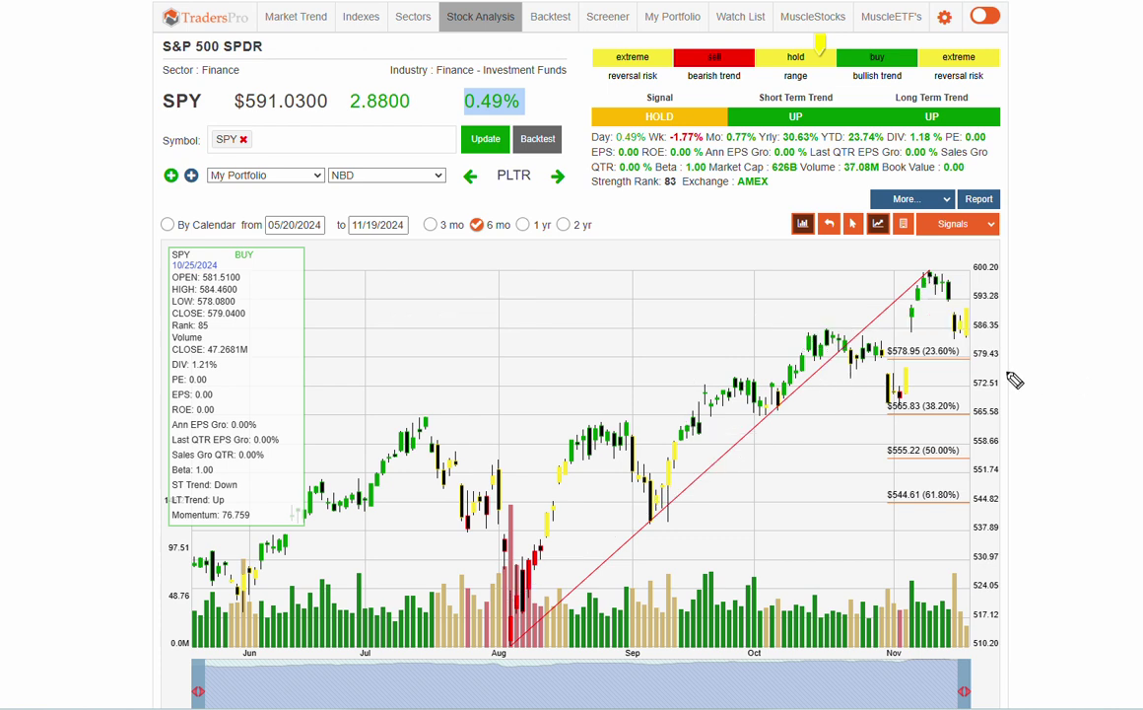
left_click_drag(710, 338, 982, 335)
left_click_drag(844, 358, 976, 359)
left_click_drag(870, 413, 976, 413)
left_click_drag(863, 459, 924, 460)
left_click_drag(908, 503, 997, 503)
mouse_move(941, 271)
left_mouse_down()
mouse_move(917, 276)
mouse_move(940, 268)
left_mouse_up()
left_click_drag(655, 289, 497, 237)
left_click_drag(520, 647, 515, 632)
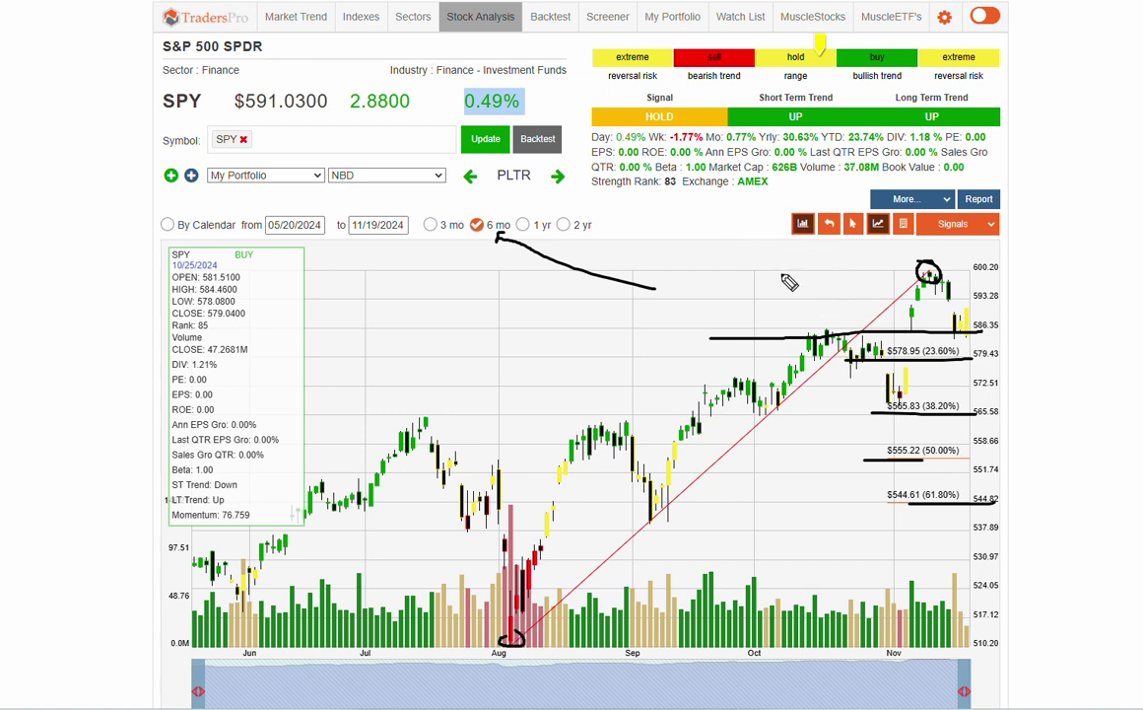
mouse_move(740, 270)
left_mouse_down()
mouse_move(746, 360)
mouse_move(972, 363)
left_mouse_up()
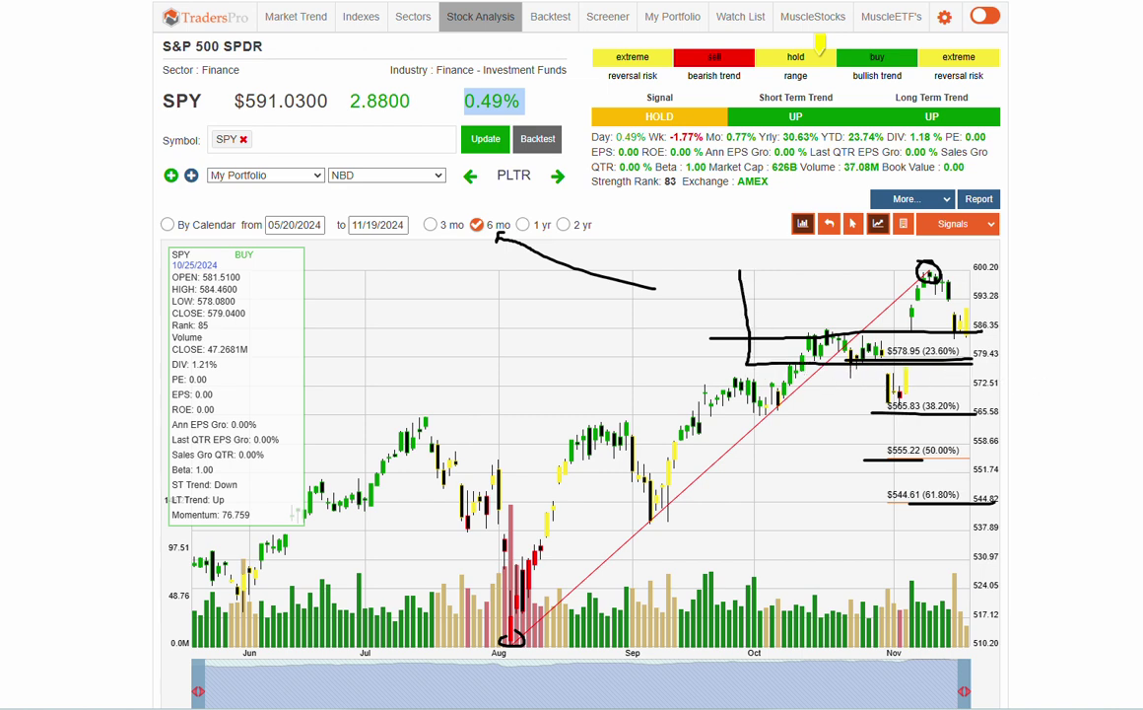
key("e")
left_click_drag(813, 357, 976, 362)
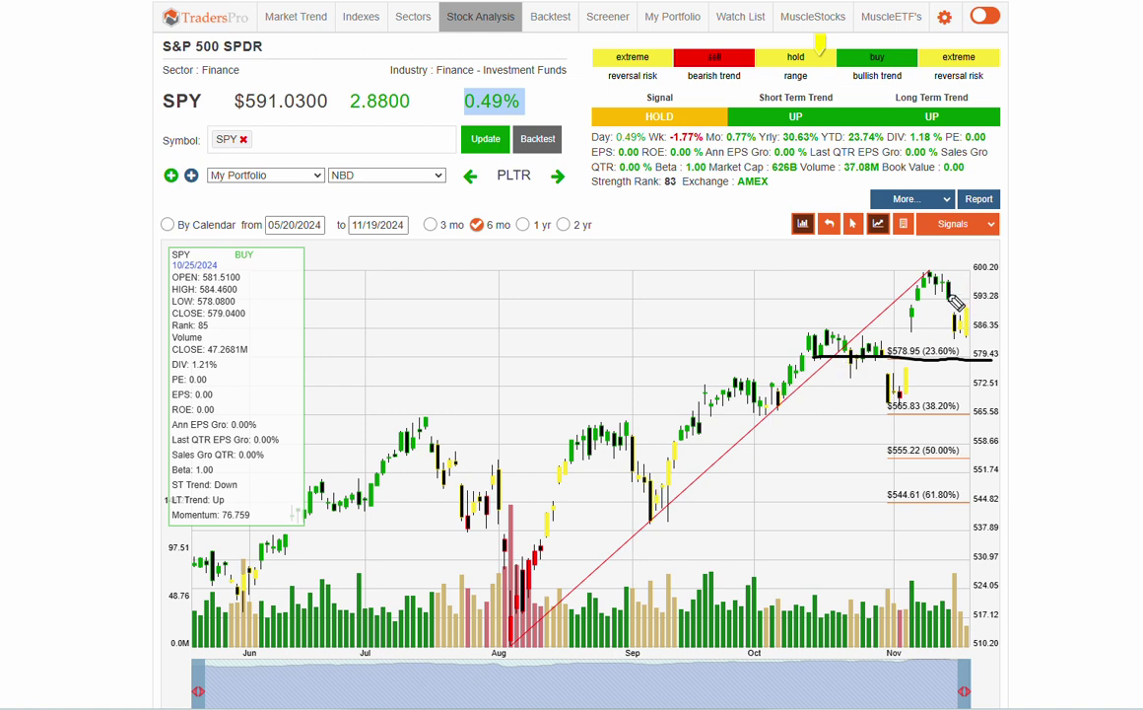
mouse_move(954, 306)
left_mouse_down()
mouse_move(998, 265)
mouse_move(1013, 295)
mouse_move(1023, 268)
left_mouse_up()
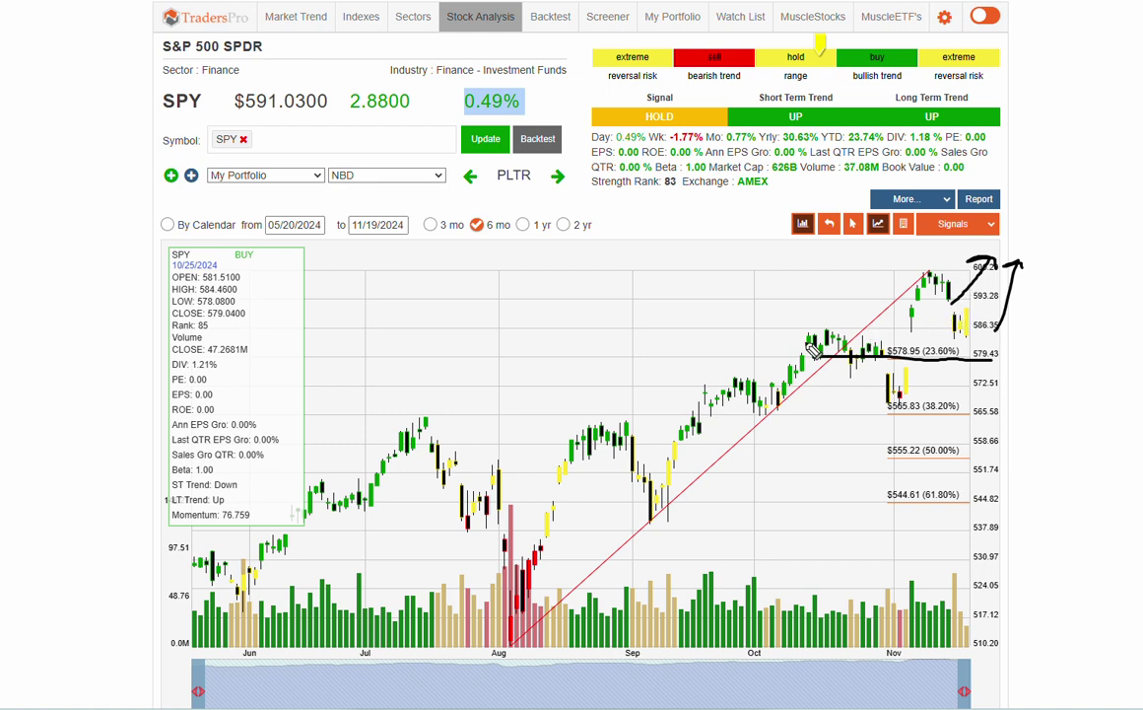
left_click_drag(787, 333, 839, 334)
mouse_move(954, 332)
left_mouse_down()
mouse_move(1015, 258)
mouse_move(1079, 235)
mouse_move(1116, 202)
left_mouse_up()
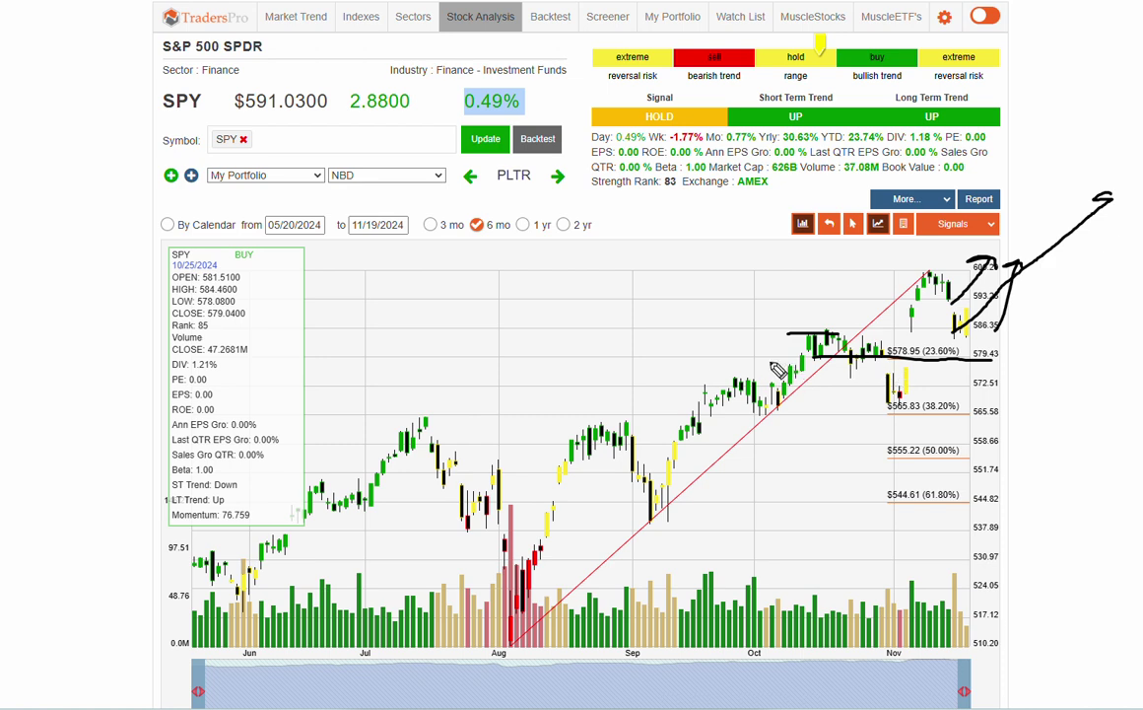
left_click_drag(758, 361, 995, 373)
left_click_drag(731, 416, 1007, 432)
left_click_drag(785, 454, 958, 451)
mouse_move(697, 515)
left_mouse_down()
mouse_move(849, 525)
mouse_move(961, 583)
mouse_move(986, 504)
mouse_move(1010, 505)
mouse_move(1015, 547)
mouse_move(1091, 660)
left_mouse_up()
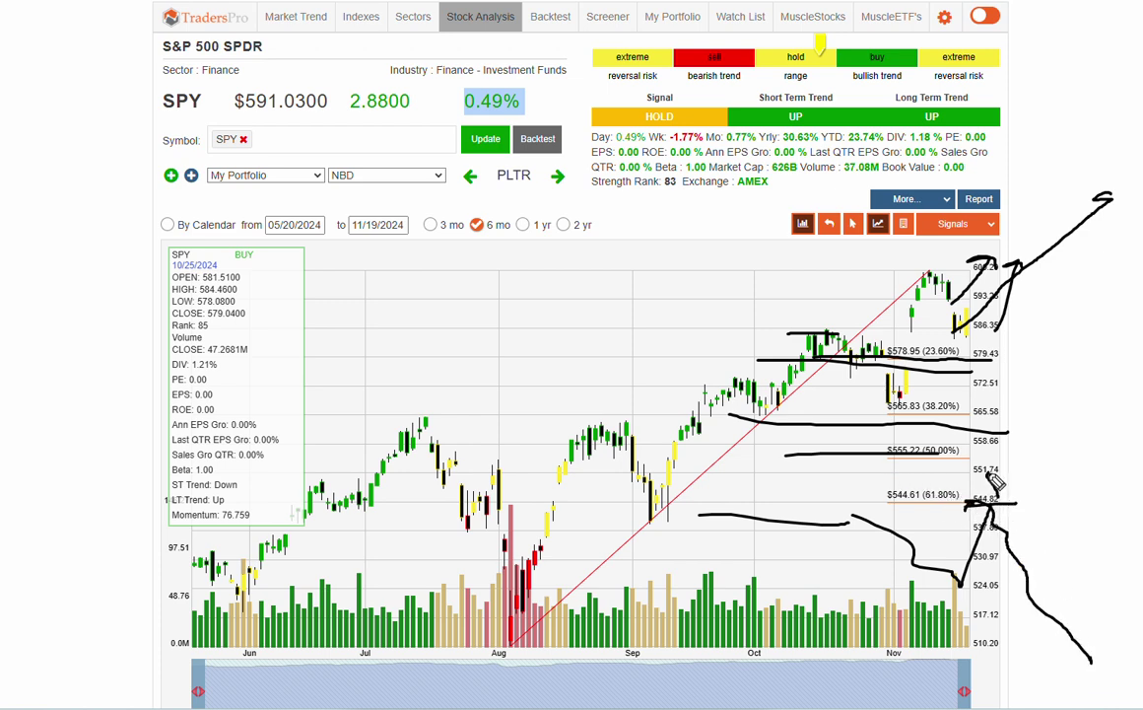
mouse_move(1015, 384)
left_mouse_down()
mouse_move(1016, 492)
mouse_move(997, 502)
left_mouse_up()
mouse_move(941, 425)
left_mouse_down()
mouse_move(940, 493)
mouse_move(918, 501)
left_mouse_up()
left_click_drag(897, 427, 915, 499)
left_click_drag(874, 458, 884, 499)
left_click_drag(608, 385, 961, 583)
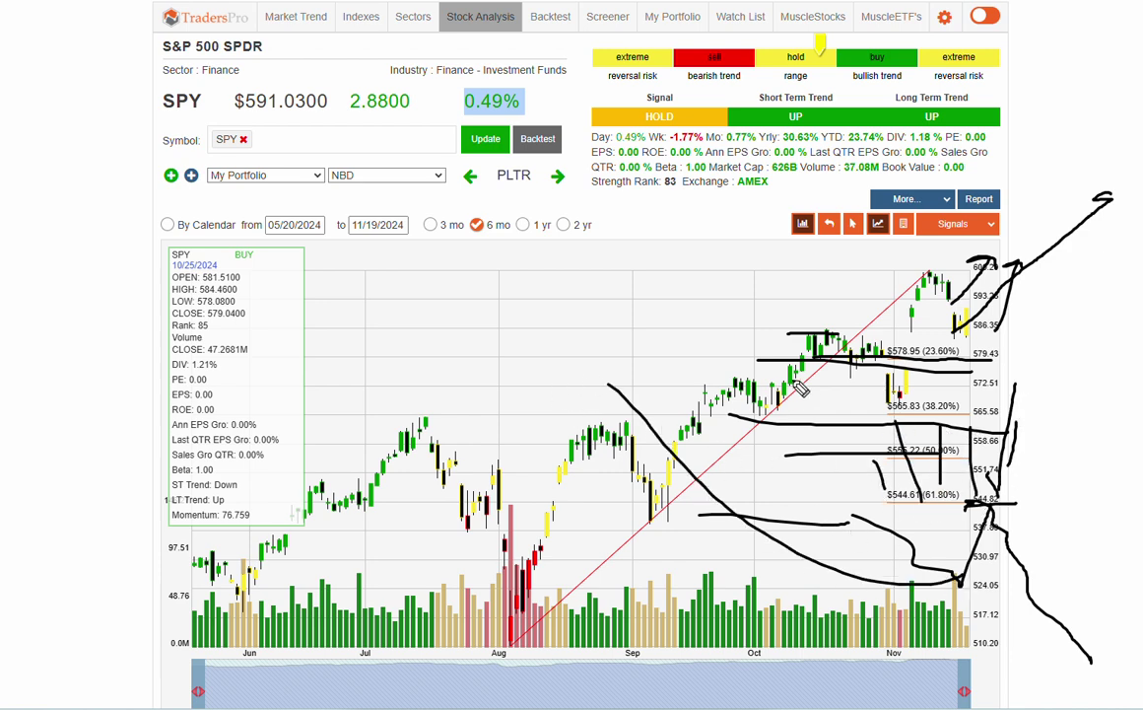
left_click_drag(711, 383, 973, 383)
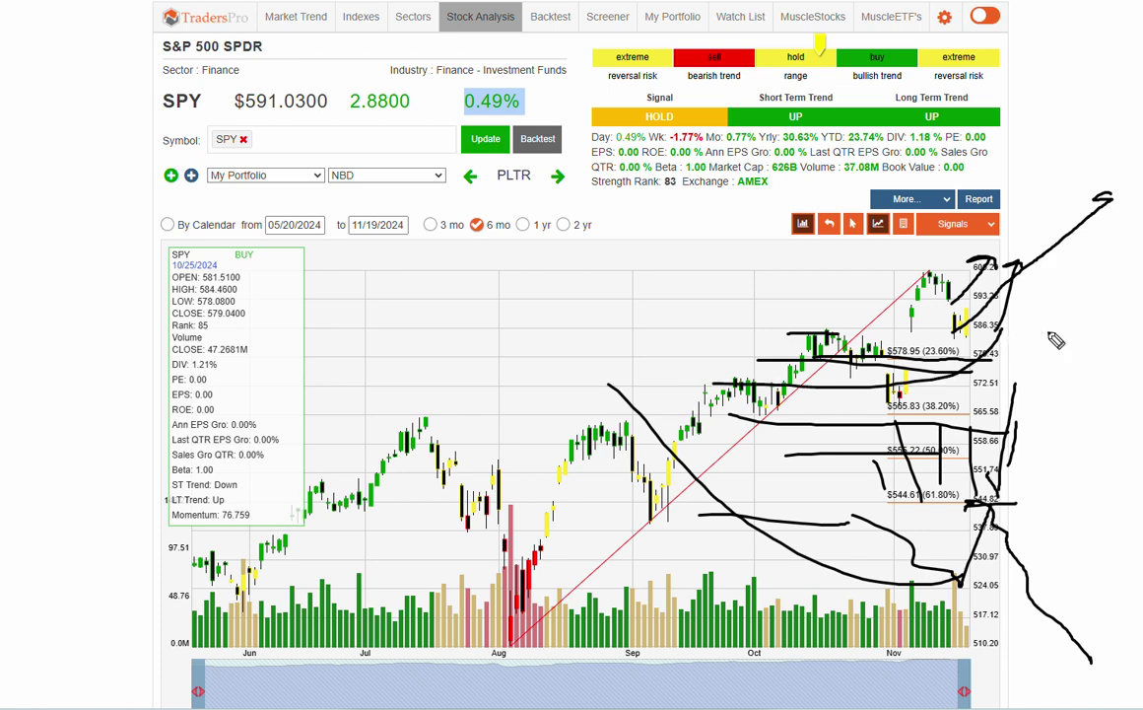
key("Escape")
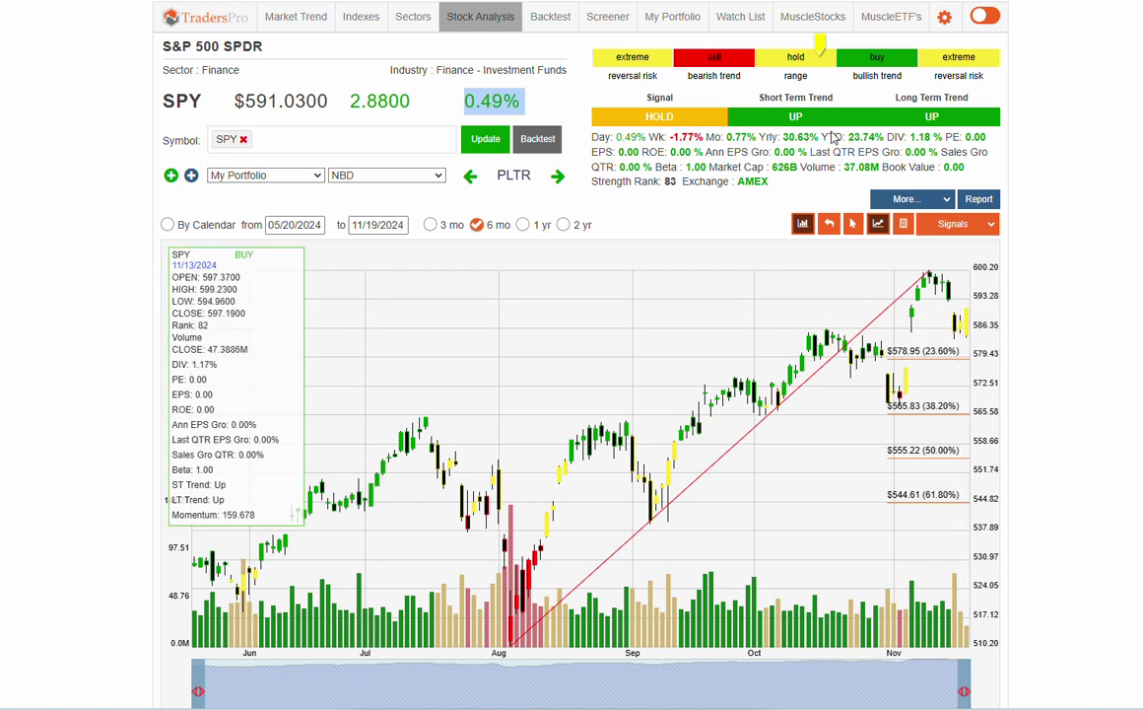
Sort the NBD holdings by % Change with largest gains first and open FTEL's analysis chart
mouse_move(824, 54)
left_click(682, 24)
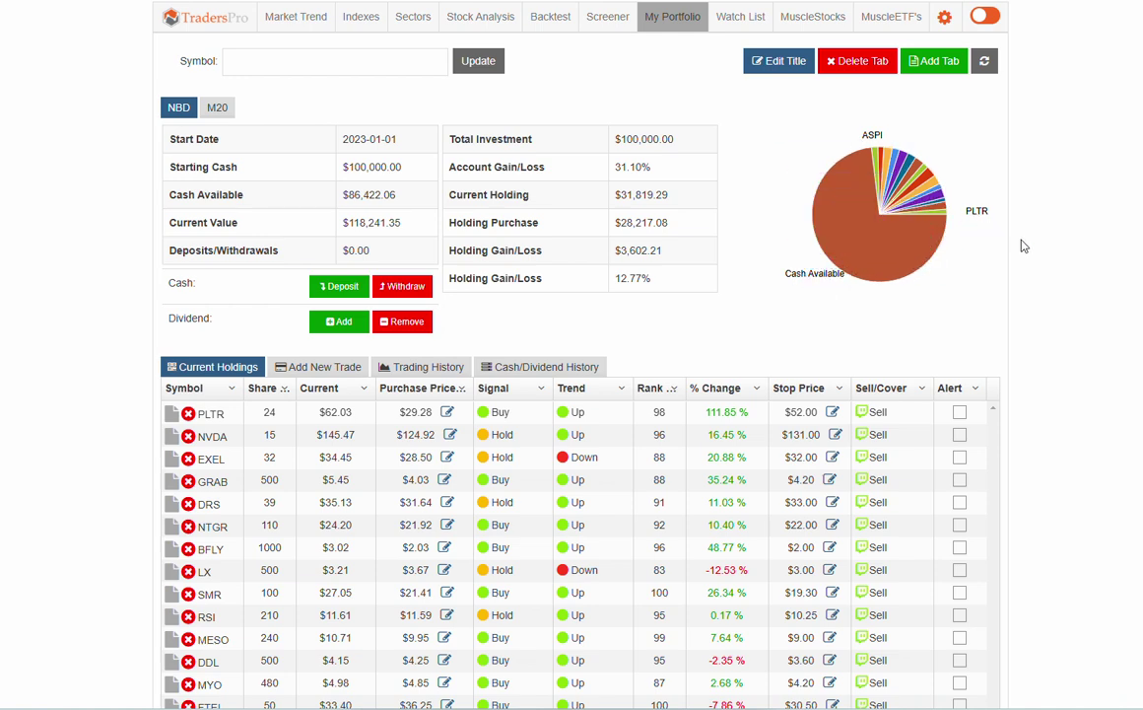
left_click(723, 388)
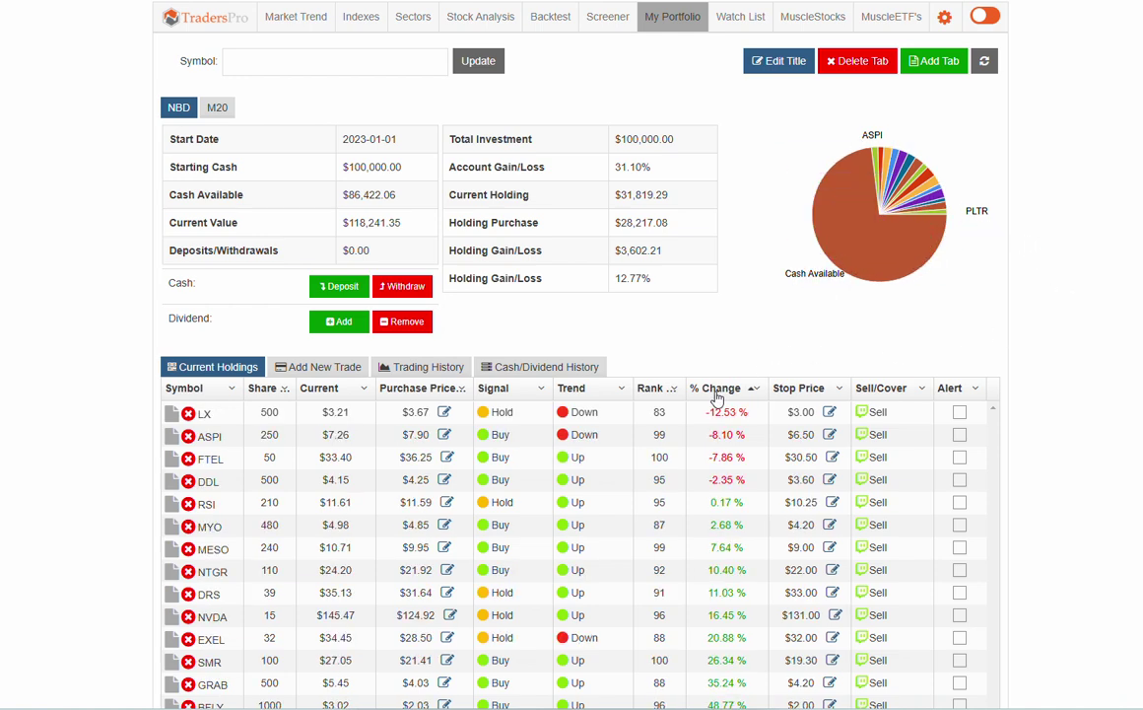
left_click(717, 390)
scroll(1035, 443, "down", 2)
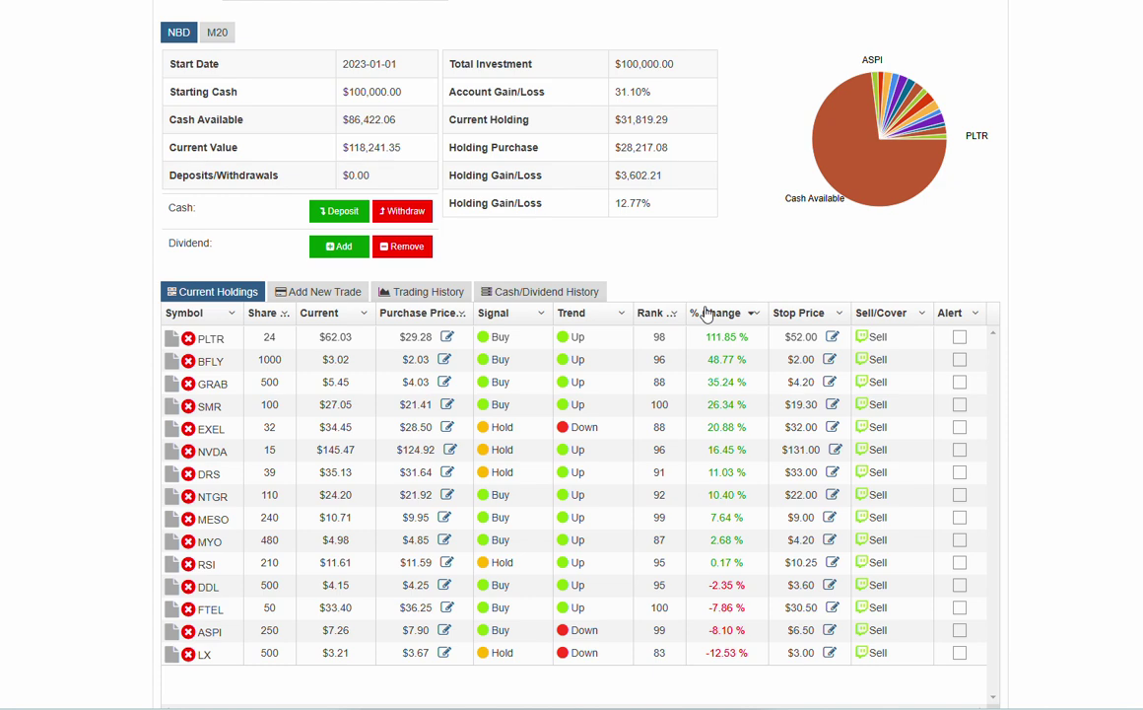
left_click(222, 609)
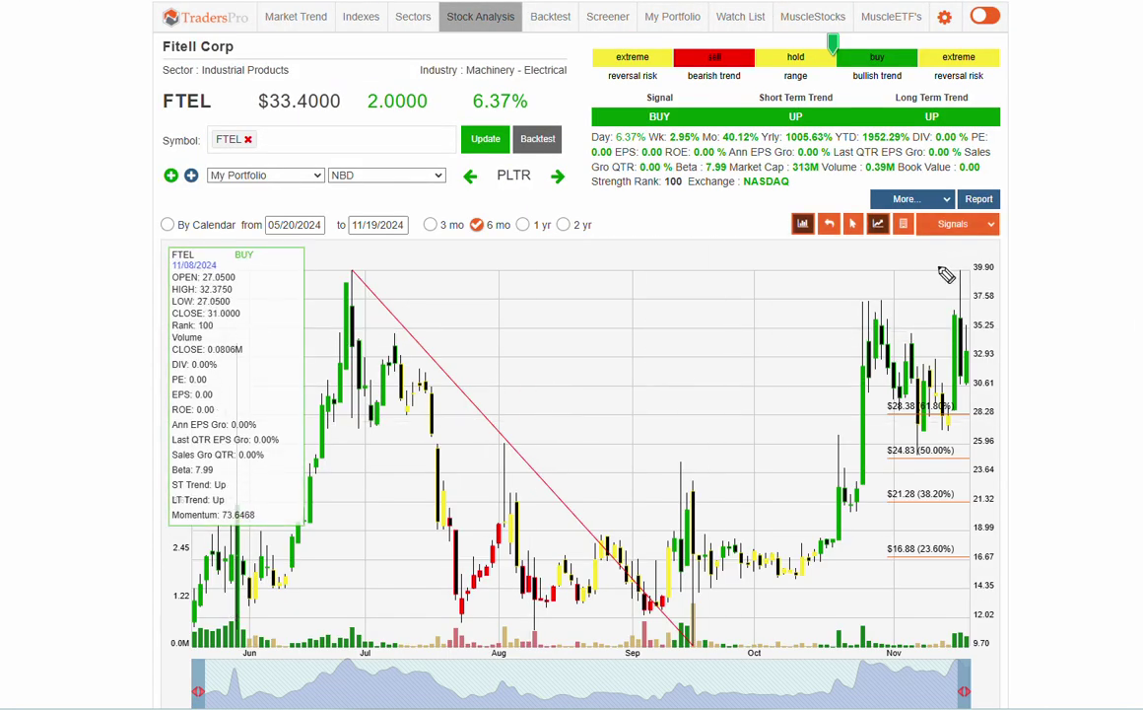
Mark FTEL's latest spike, the June-high resistance and the 61.8% level, then erase all ink
left_click_drag(907, 270, 930, 314)
left_click_drag(961, 268, 963, 366)
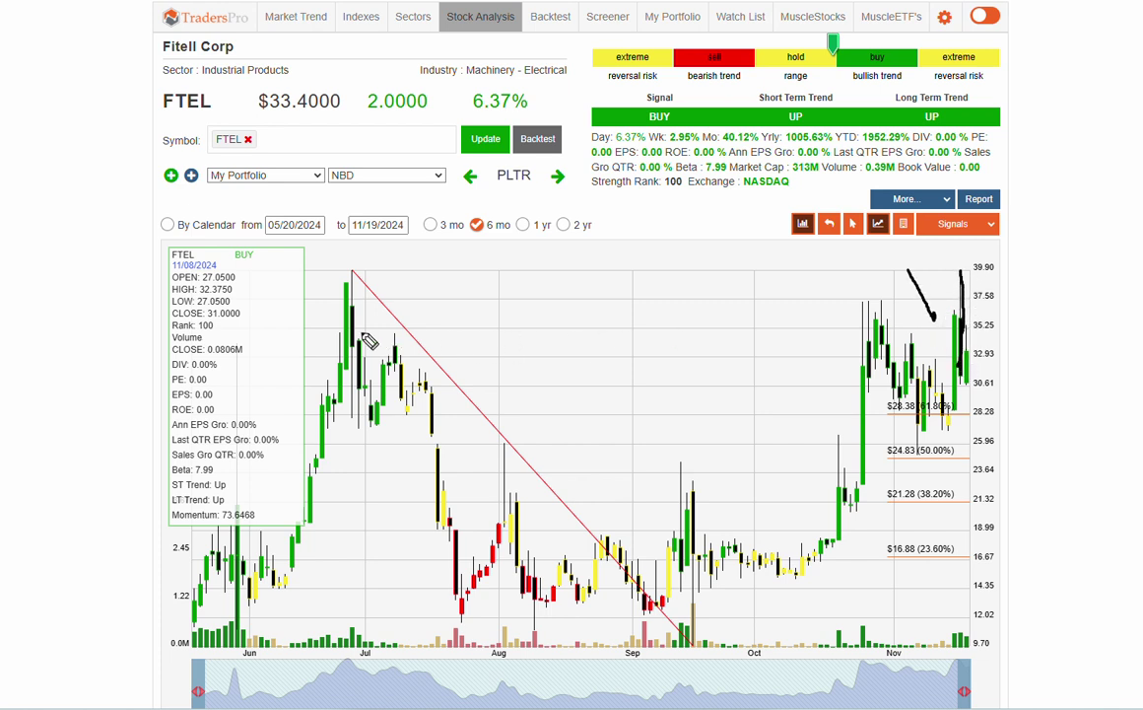
mouse_move(321, 290)
left_mouse_down()
mouse_move(591, 309)
mouse_move(1040, 308)
mouse_move(607, 266)
mouse_move(329, 315)
left_mouse_up()
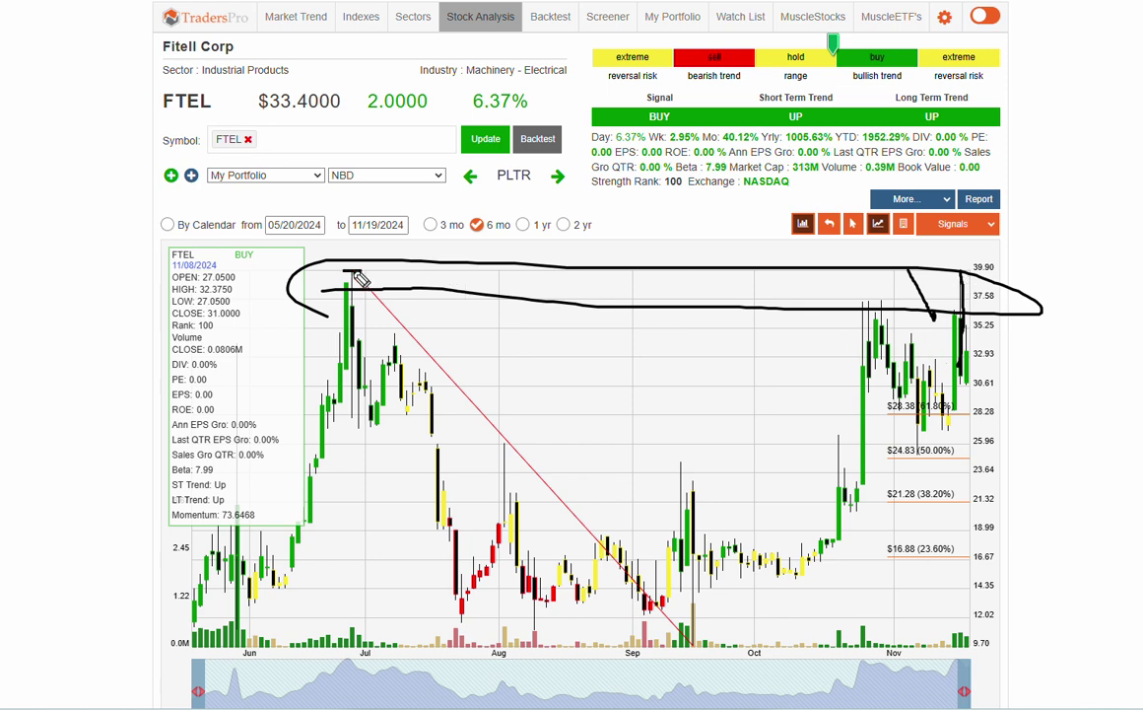
left_click_drag(344, 269, 362, 269)
left_click_drag(791, 413, 1063, 412)
mouse_move(997, 424)
left_mouse_down()
mouse_move(1006, 465)
mouse_move(1010, 455)
left_mouse_up()
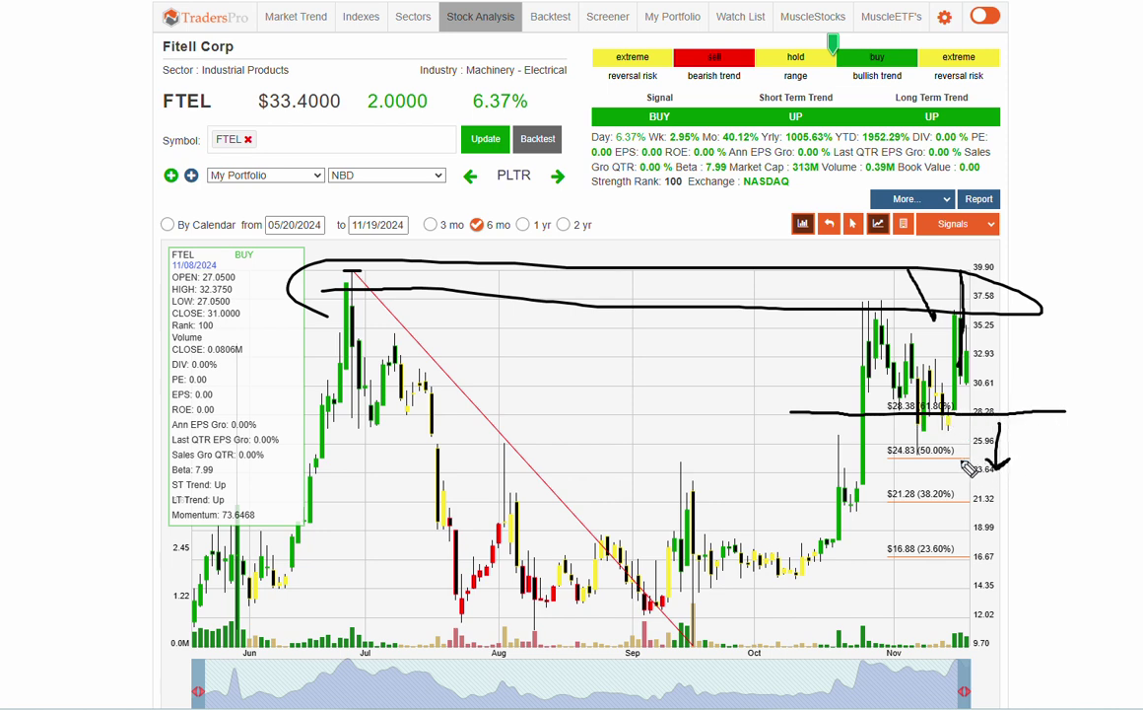
key("Escape")
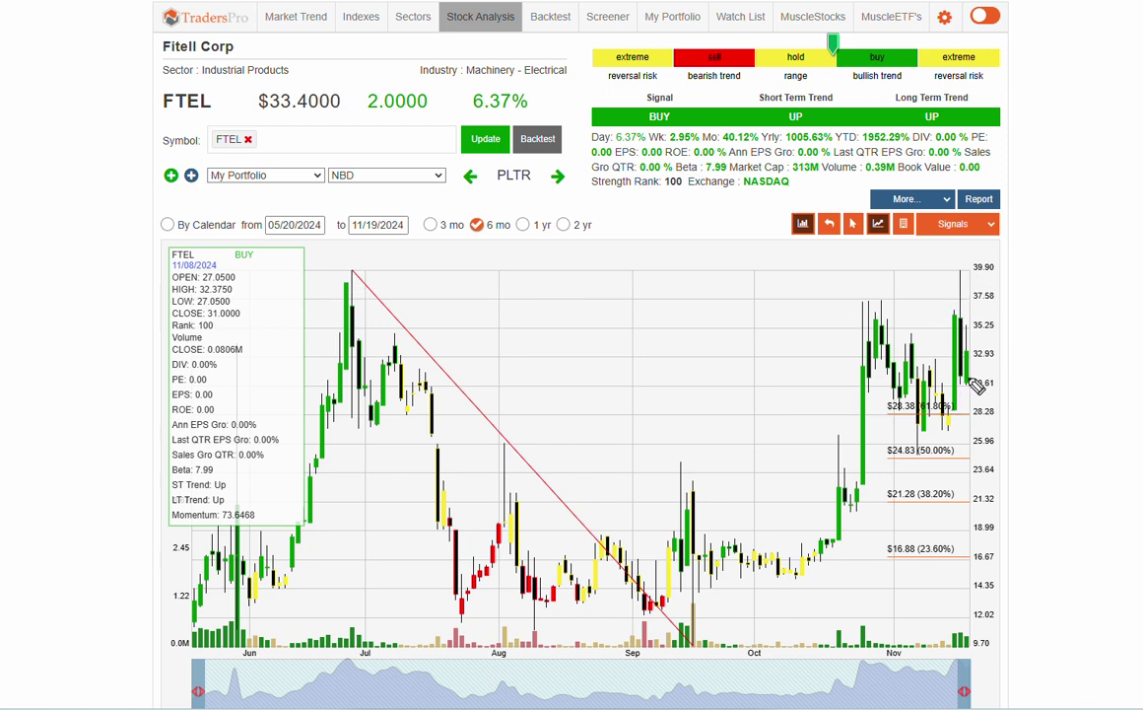
mouse_move(976, 386)
left_mouse_down()
mouse_move(947, 329)
mouse_move(887, 340)
mouse_move(993, 360)
mouse_move(1053, 209)
mouse_move(1062, 235)
left_mouse_up()
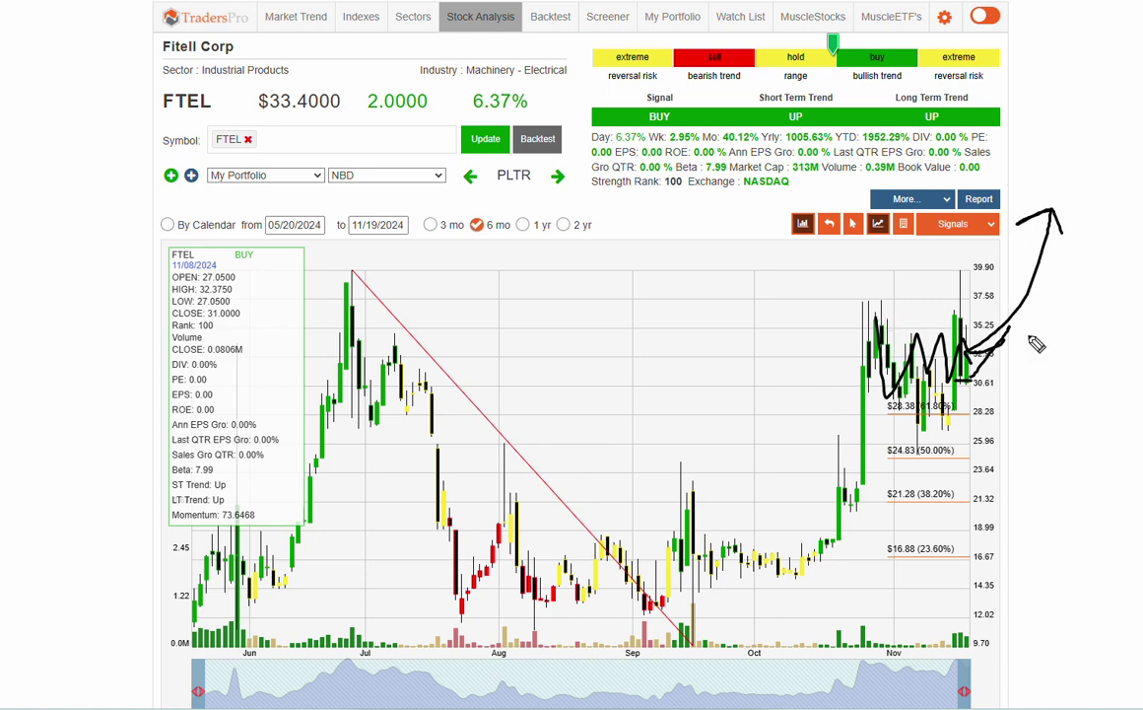
key("Escape")
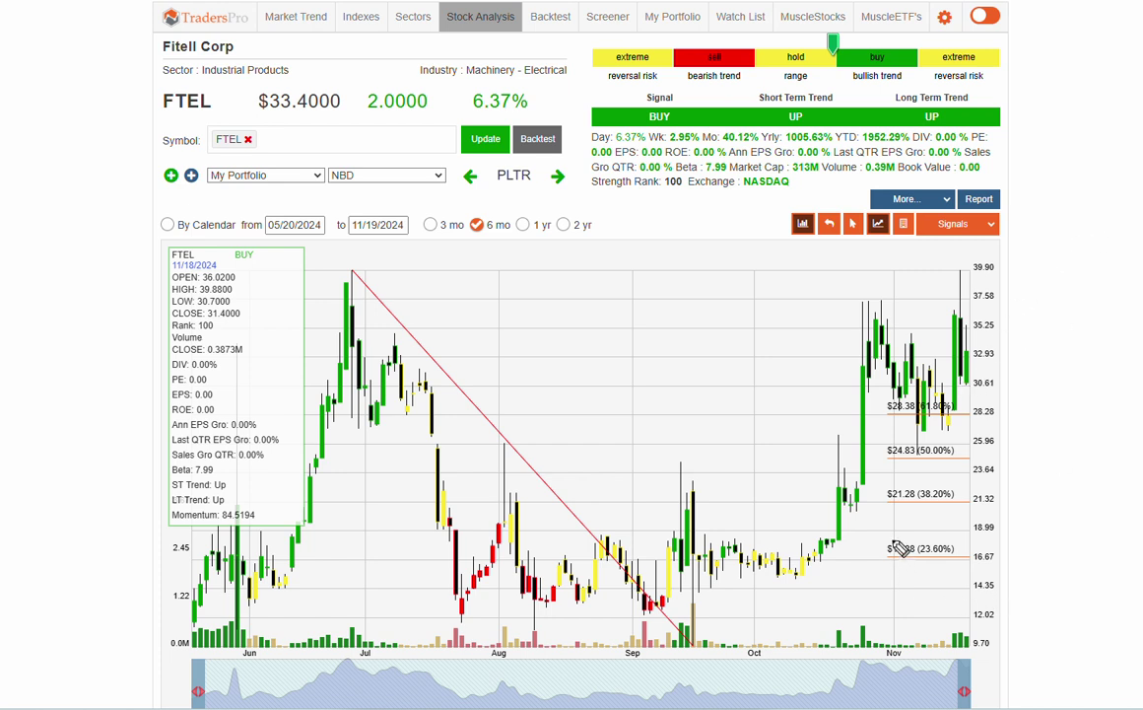
mouse_move(817, 467)
left_mouse_down()
mouse_move(729, 583)
mouse_move(739, 490)
left_mouse_up()
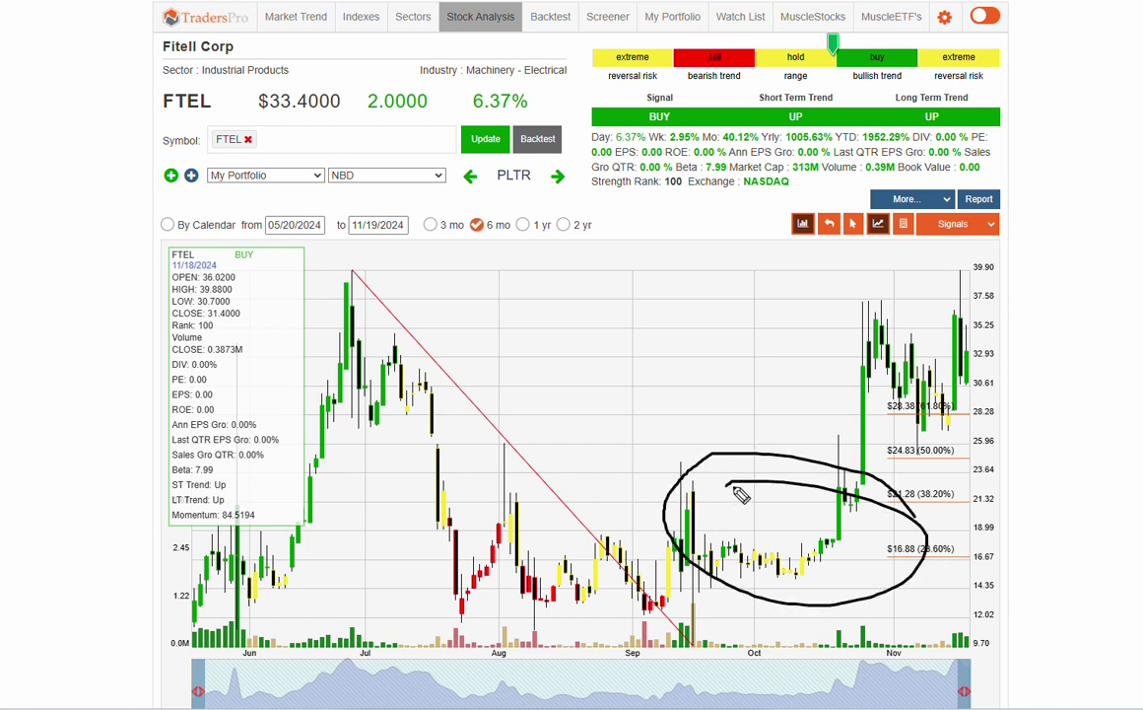
left_click_drag(624, 499, 912, 496)
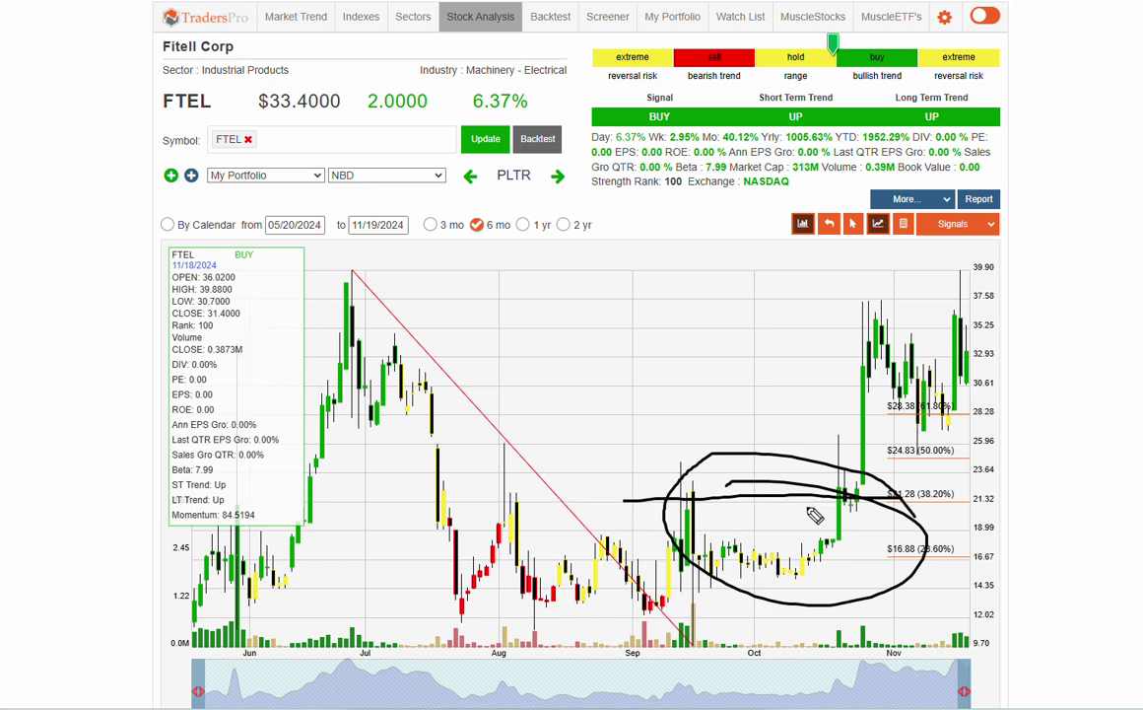
mouse_move(855, 489)
left_mouse_down()
mouse_move(869, 315)
mouse_move(923, 415)
left_mouse_up()
left_click_drag(735, 400, 810, 397)
mouse_move(648, 507)
left_mouse_down()
mouse_move(722, 504)
mouse_move(970, 390)
left_mouse_up()
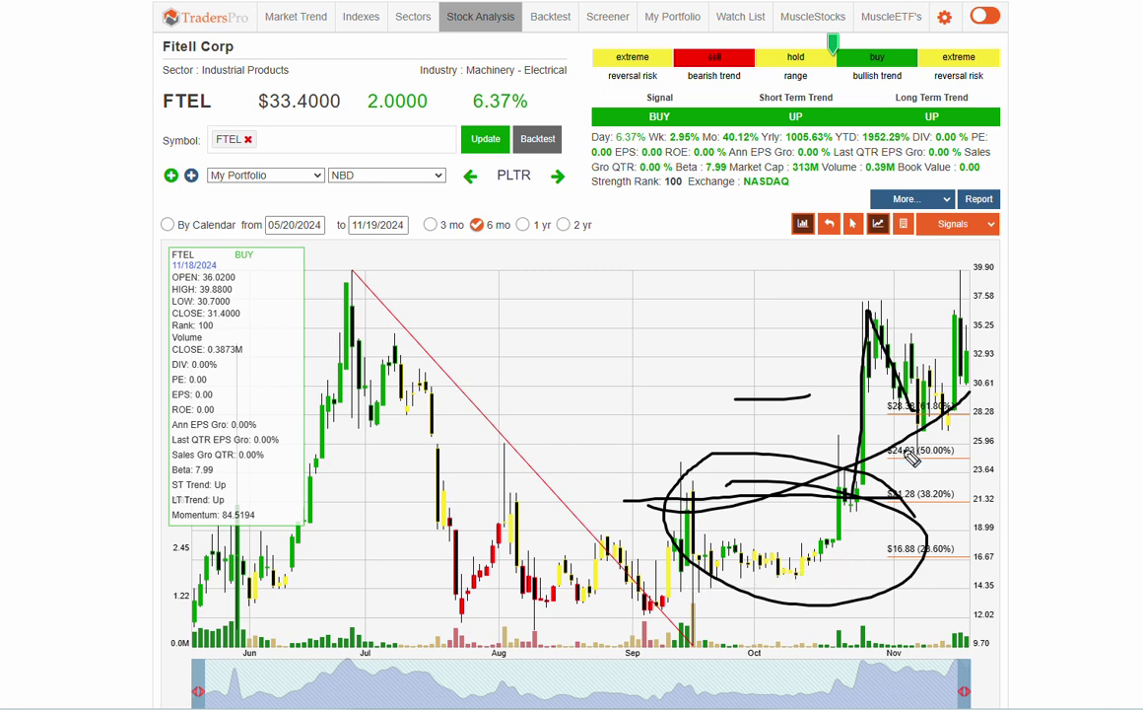
left_click_drag(980, 366, 1005, 363)
left_click_drag(1019, 444, 915, 517)
mouse_move(833, 538)
left_mouse_down()
mouse_move(804, 550)
mouse_move(820, 558)
left_mouse_up()
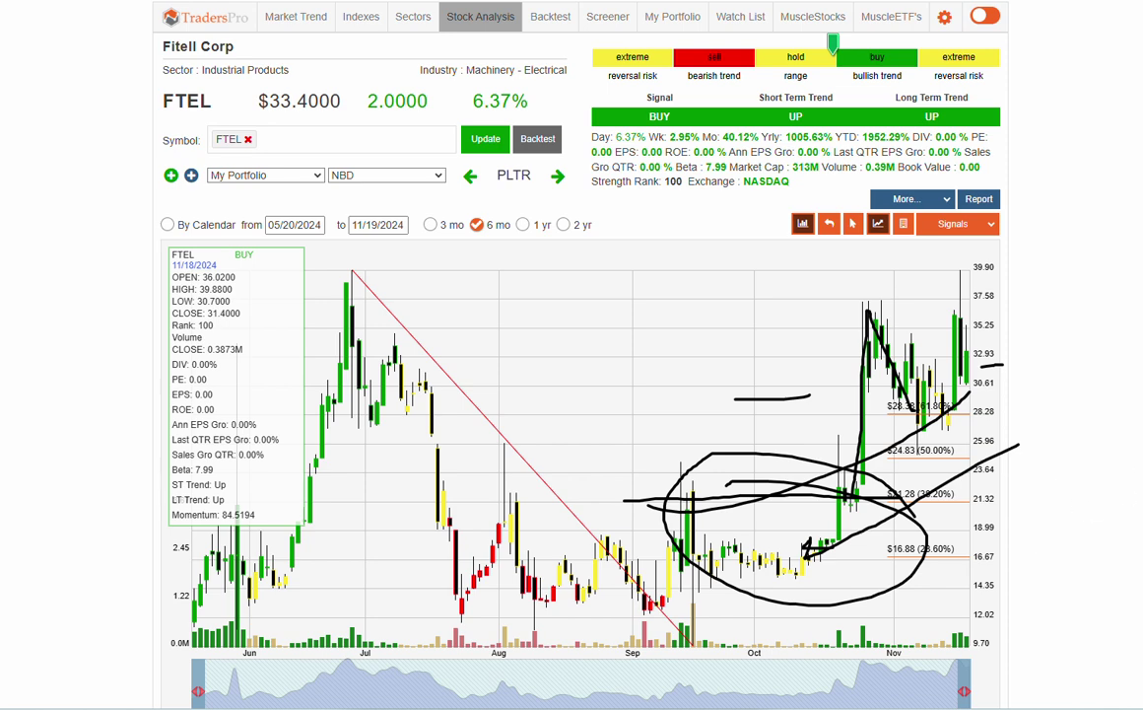
key("Escape")
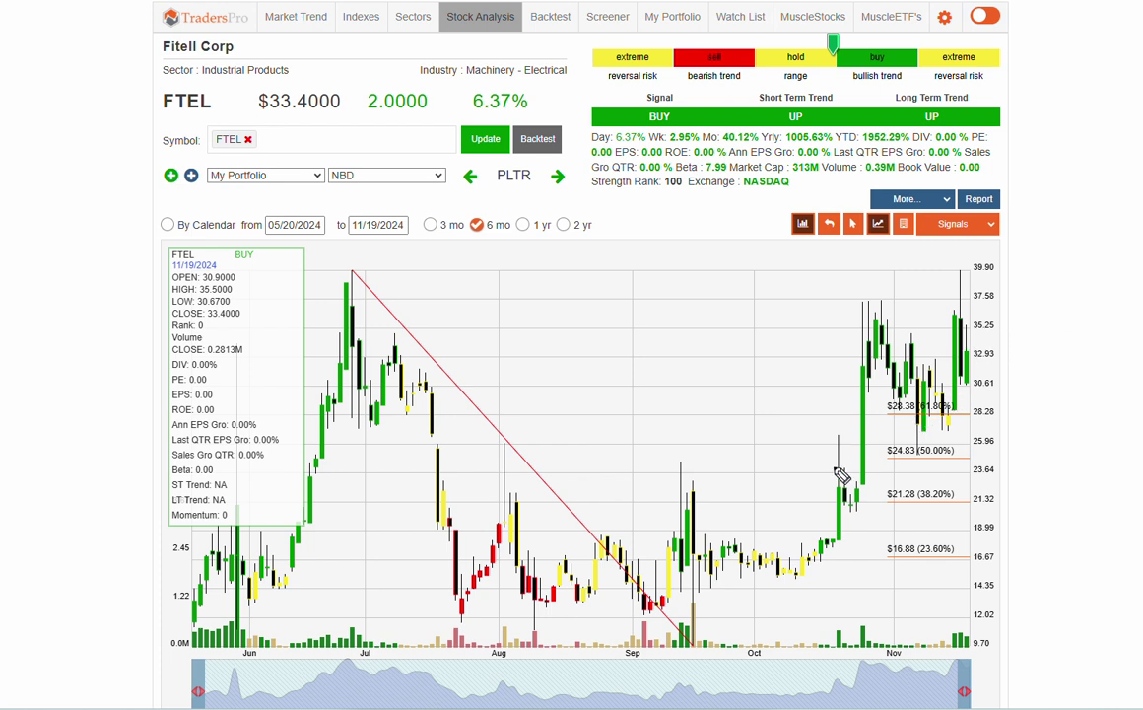
mouse_move(734, 580)
left_mouse_down()
mouse_move(818, 490)
mouse_move(966, 380)
mouse_move(941, 372)
left_mouse_up()
mouse_move(980, 631)
left_mouse_down()
mouse_move(945, 643)
mouse_move(997, 644)
left_mouse_up()
left_click_drag(803, 420, 954, 421)
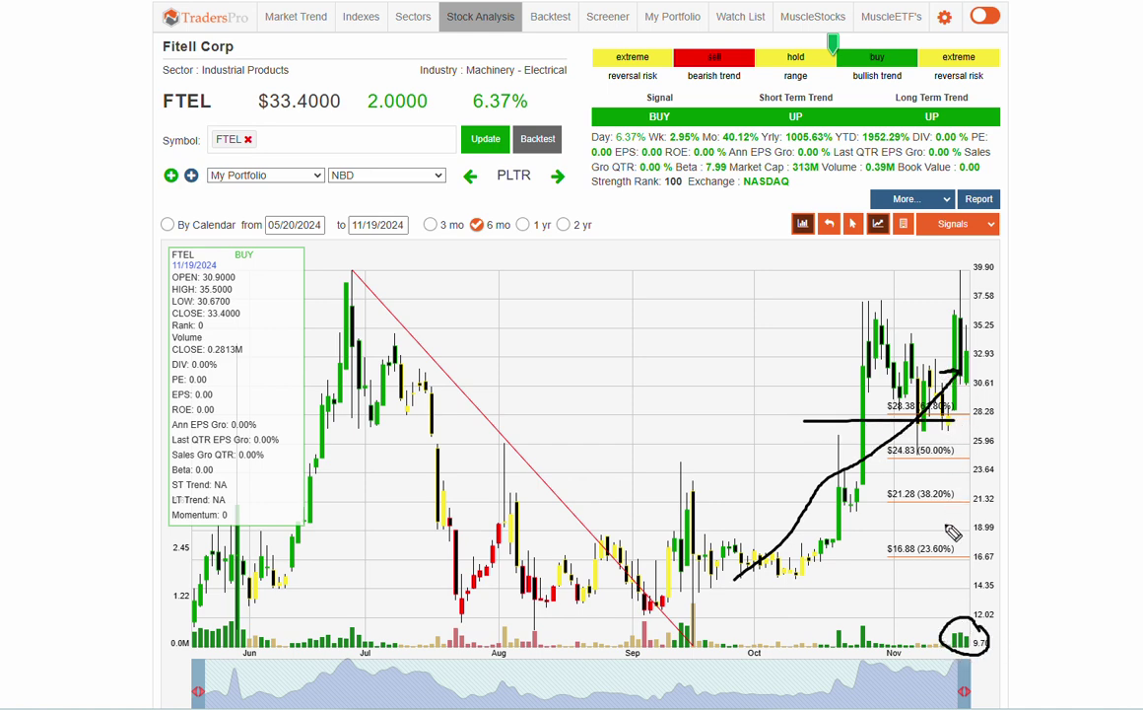
mouse_move(945, 522)
left_mouse_down()
mouse_move(929, 445)
mouse_move(948, 442)
mouse_move(968, 512)
left_mouse_up()
left_click_drag(946, 437, 934, 428)
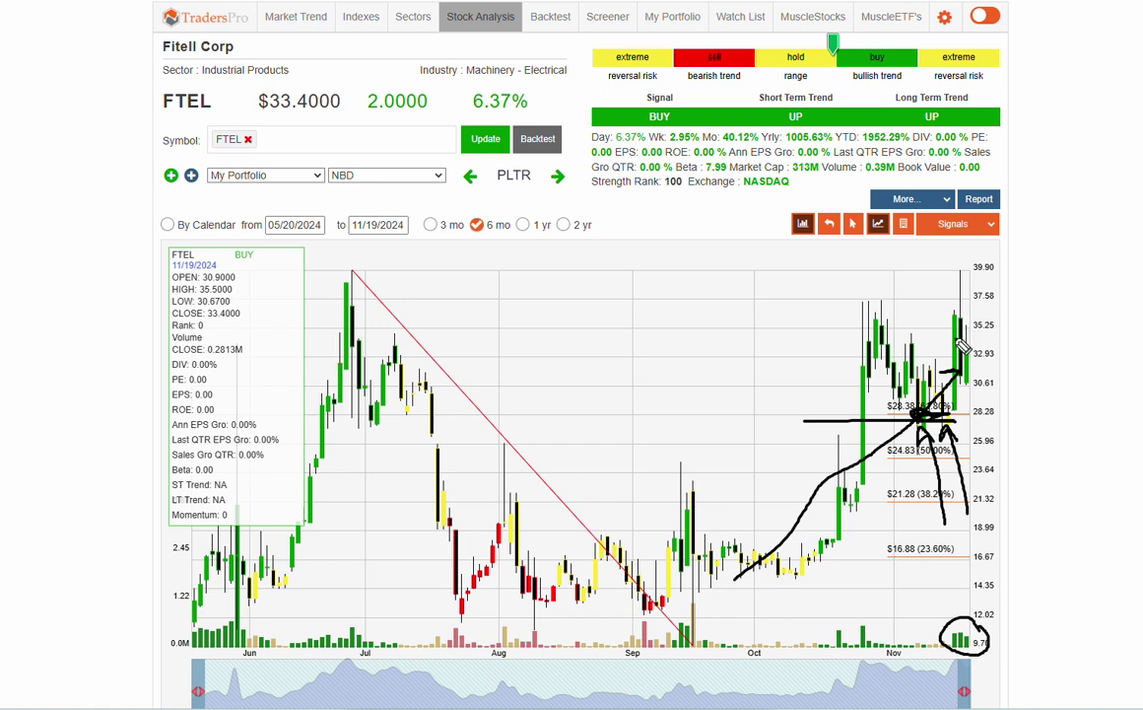
left_click_drag(988, 328, 1037, 209)
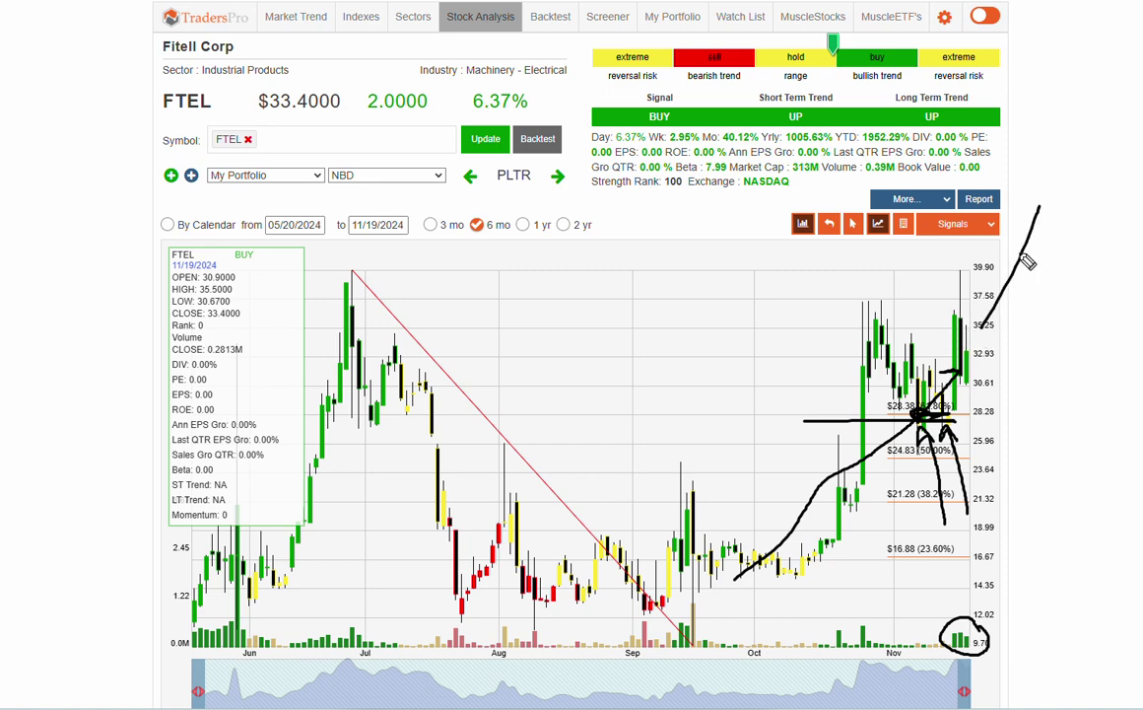
left_click_drag(991, 369, 1046, 480)
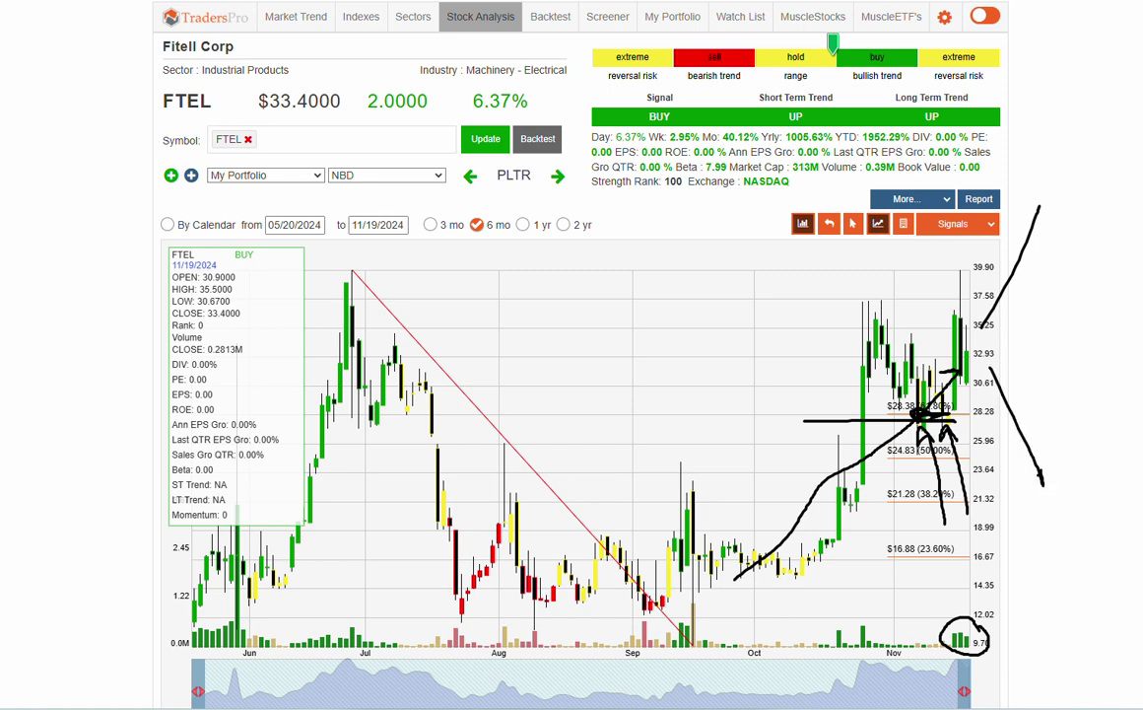
key("Escape")
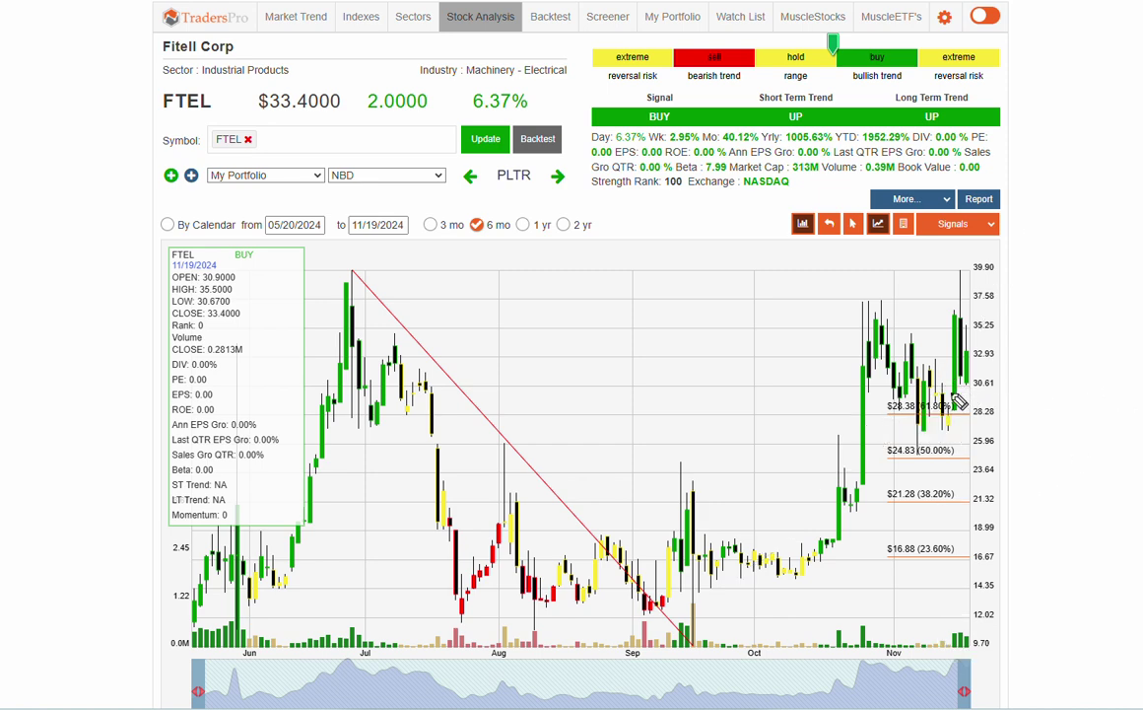
left_click_drag(794, 430, 1025, 328)
mouse_move(690, 173)
left_mouse_down()
mouse_move(560, 170)
mouse_move(693, 187)
left_mouse_up()
left_click_drag(661, 598, 717, 577)
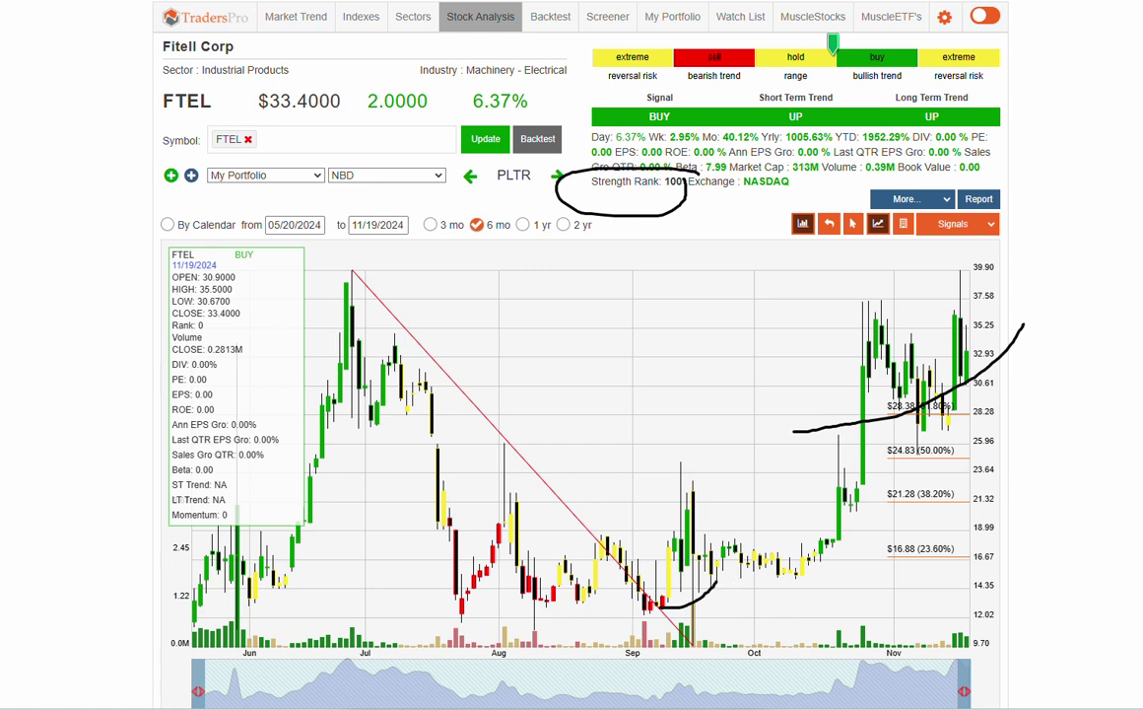
key("Escape")
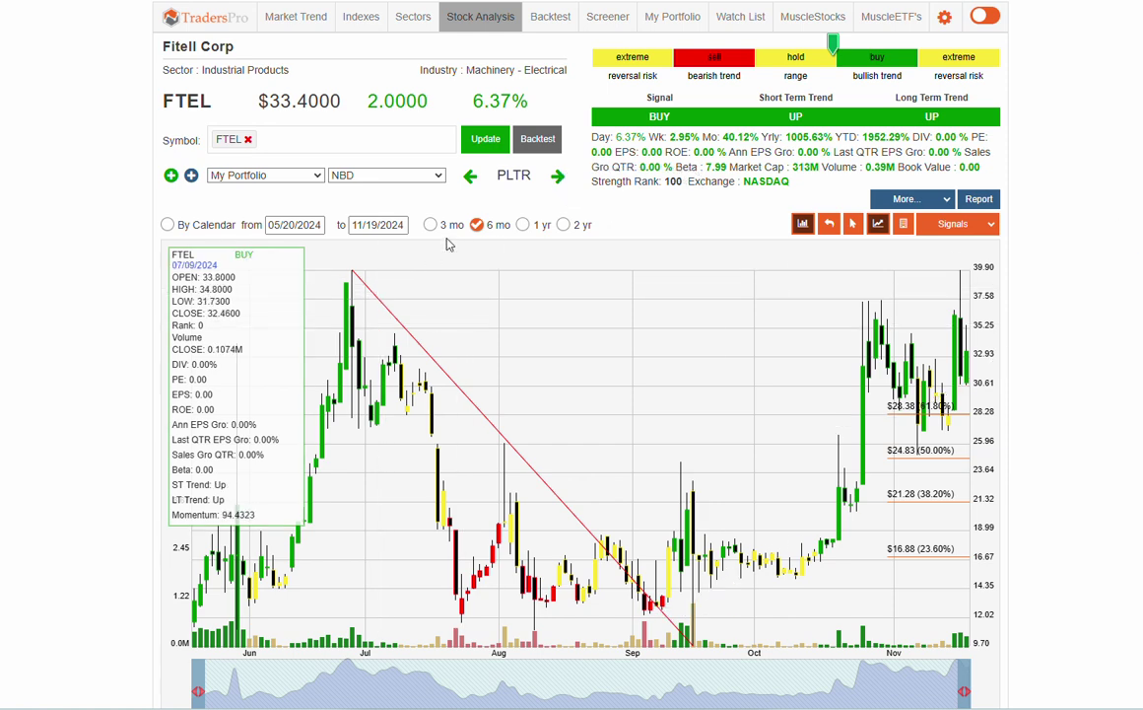
left_click(526, 226)
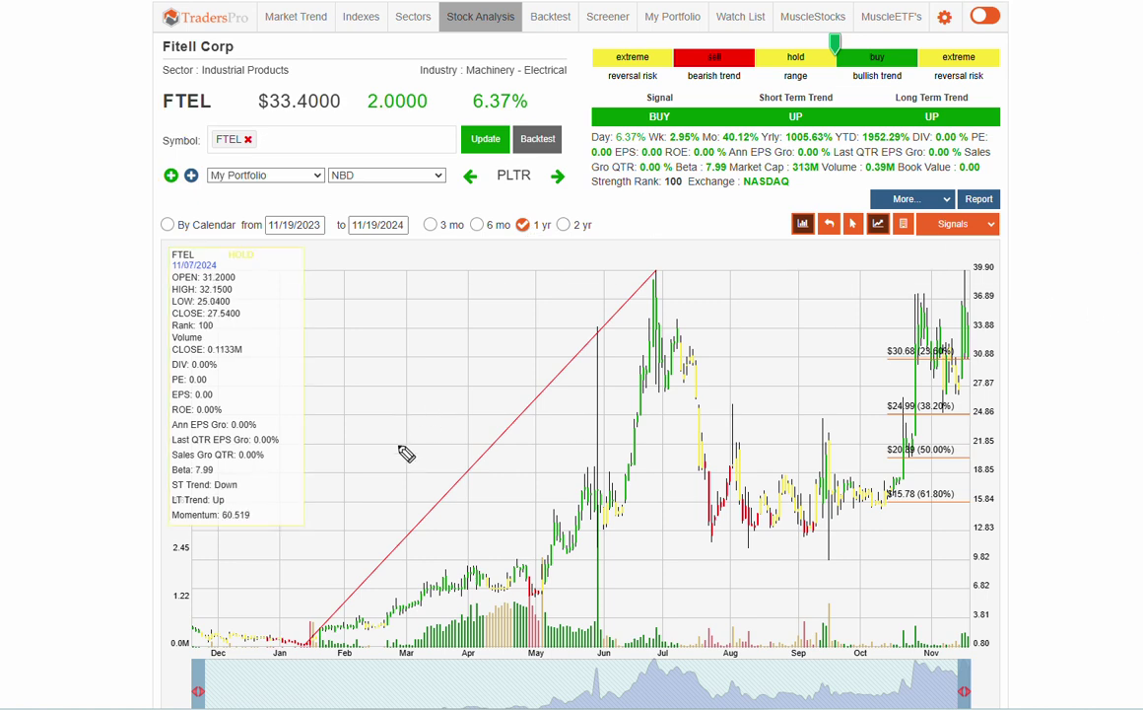
mouse_move(319, 628)
left_mouse_down()
mouse_move(498, 579)
mouse_move(636, 414)
mouse_move(667, 291)
left_mouse_up()
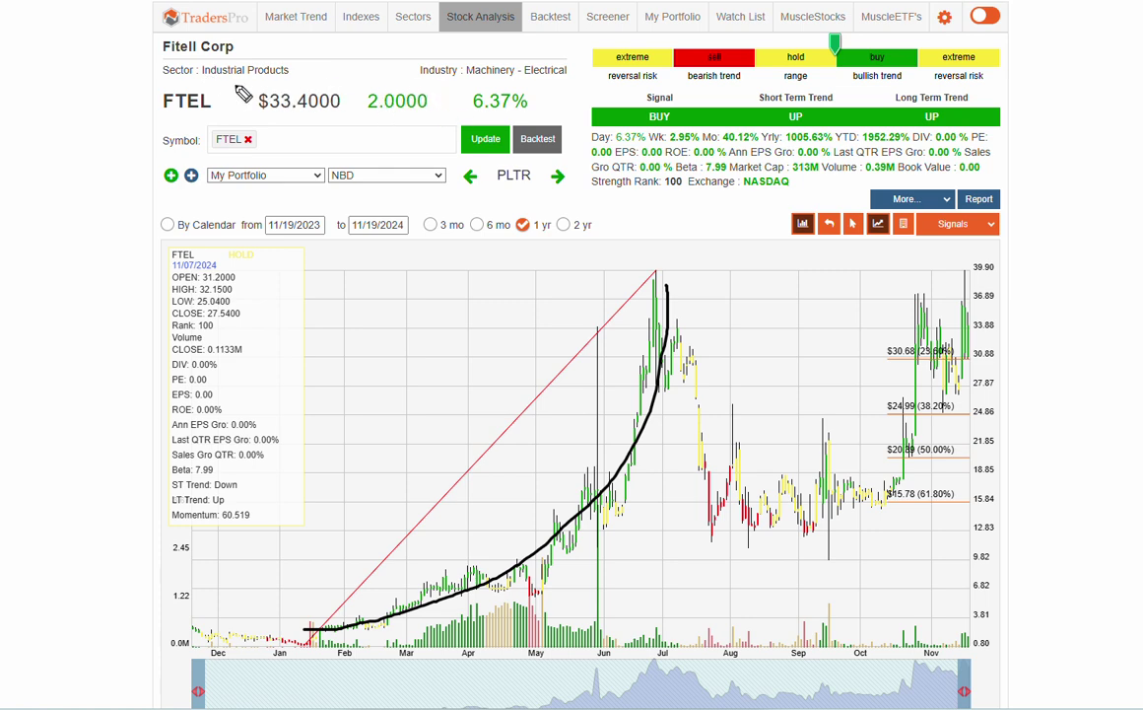
left_click_drag(212, 84, 275, 71)
key("Escape")
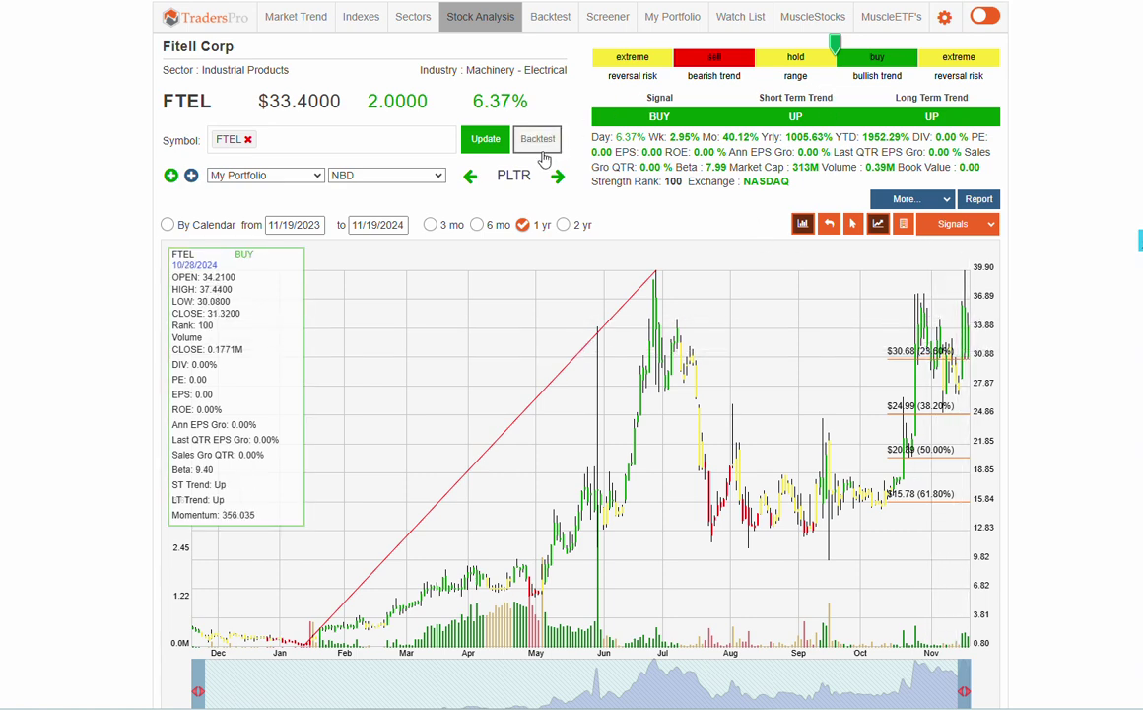
left_click(478, 225)
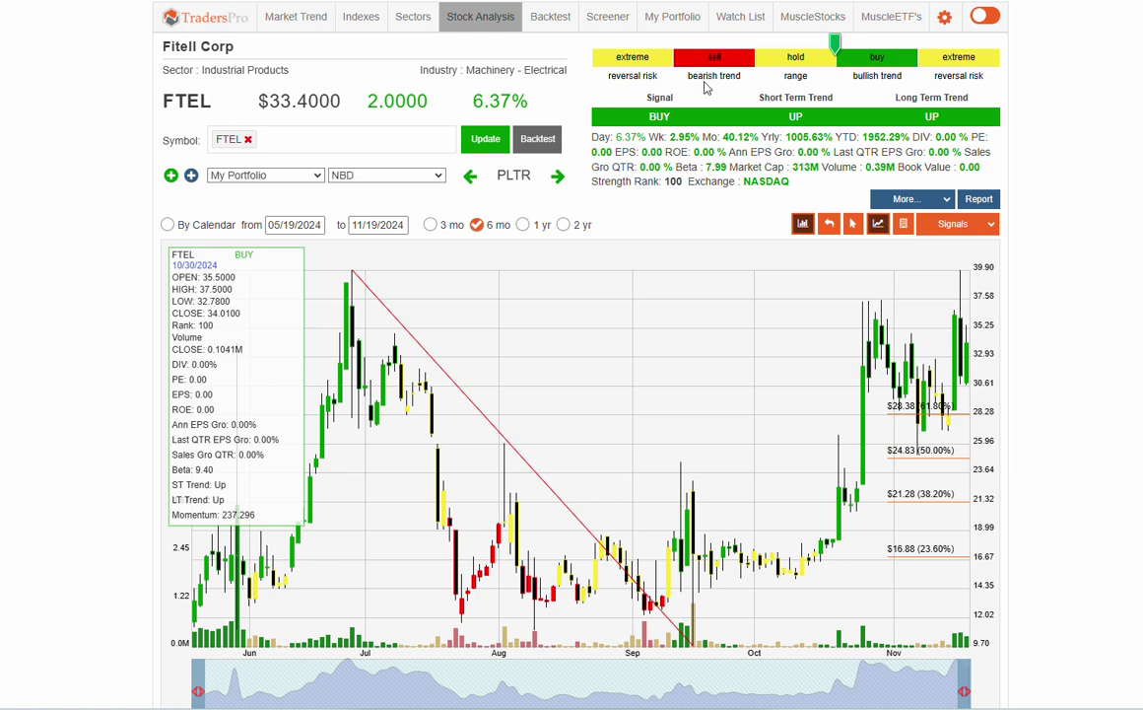
Go to Market Trend Direction Alerts, then the Bond Yield Curve page showing S&P 585.75 and 0.12% spread
left_click(288, 19)
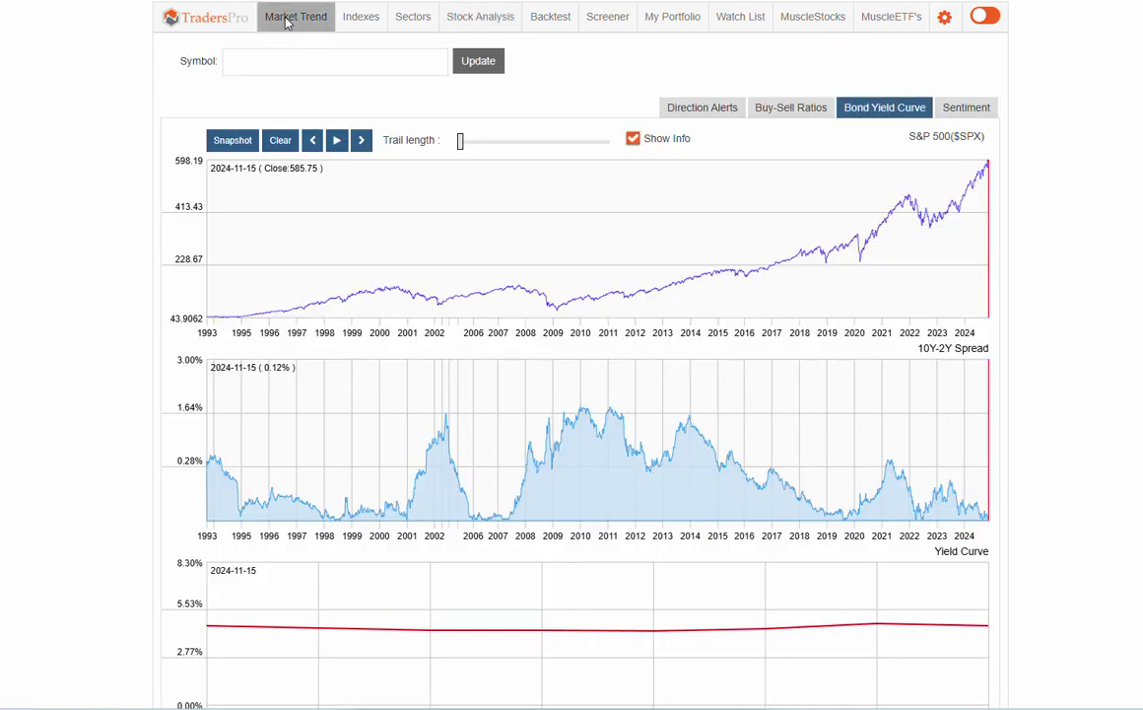
left_click(721, 110)
scroll(773, 222, "down", 3)
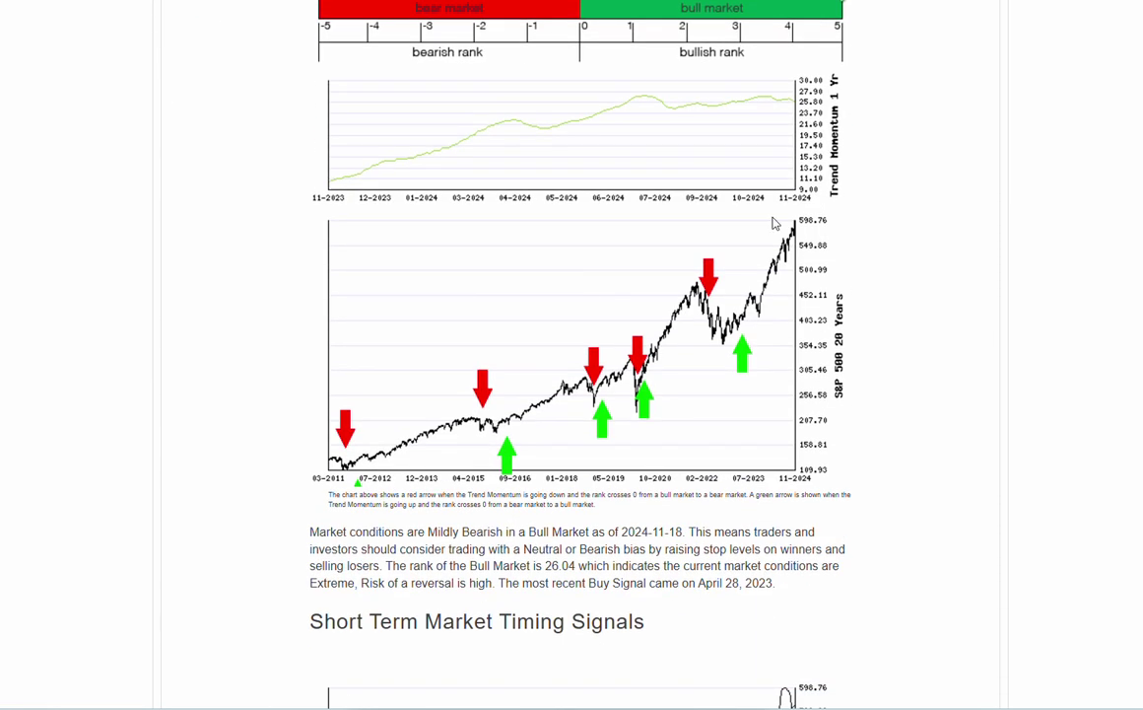
scroll(756, 207, "up", 3)
left_click(866, 110)
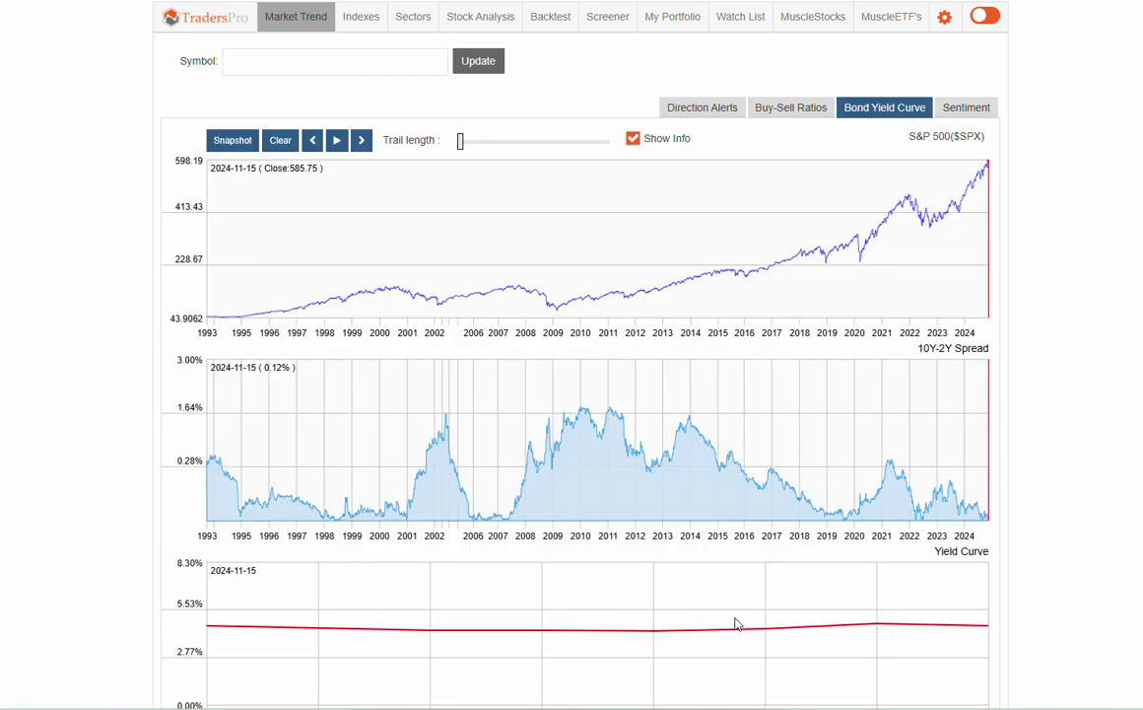
scroll(1064, 601, "down", 1)
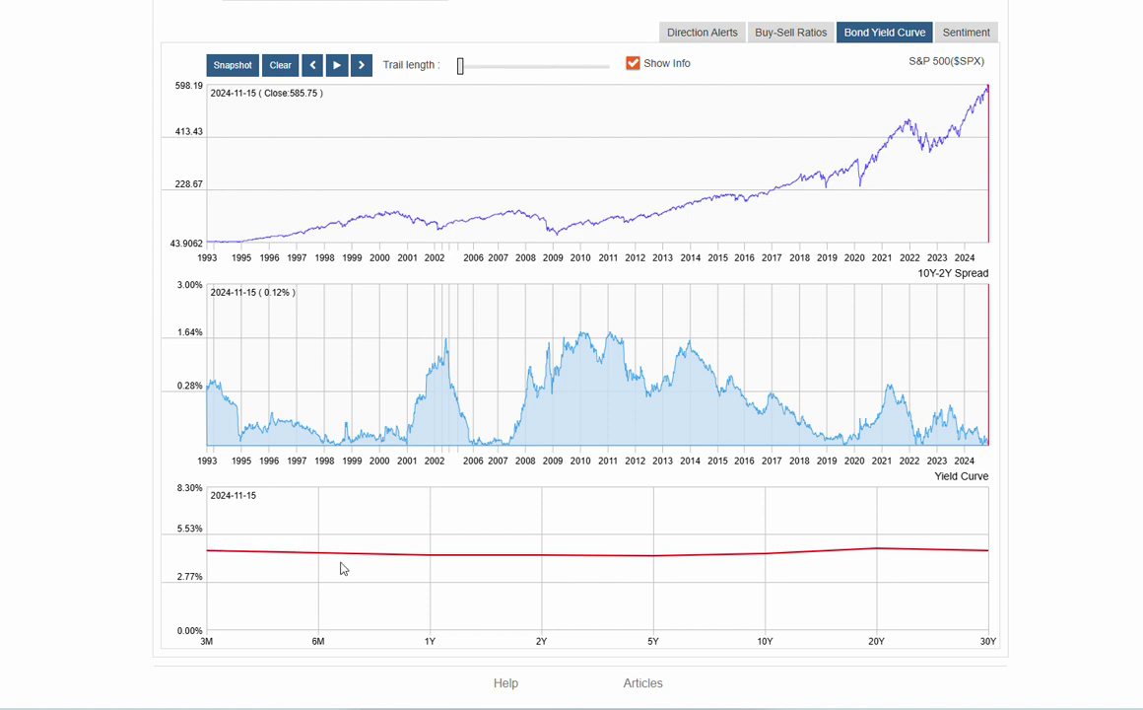
scroll(1033, 577, "up", 2)
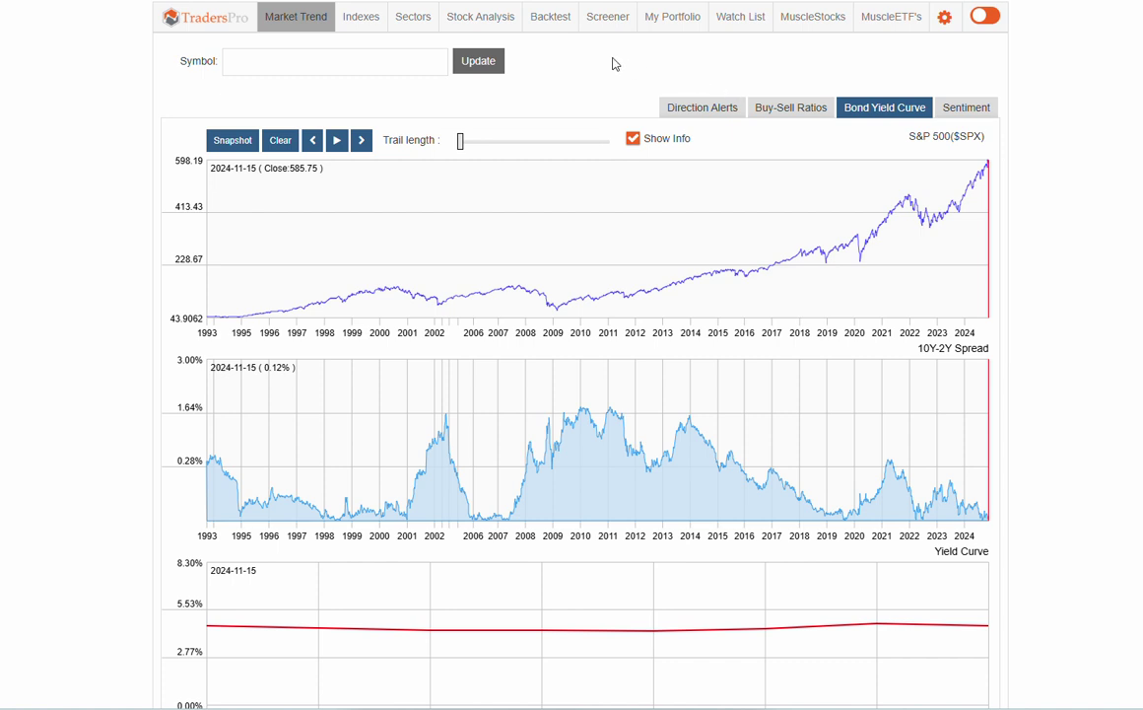
Open the M20 portfolio and sort its holdings by % Change descending, MSTR 25.94% on top
left_click(672, 22)
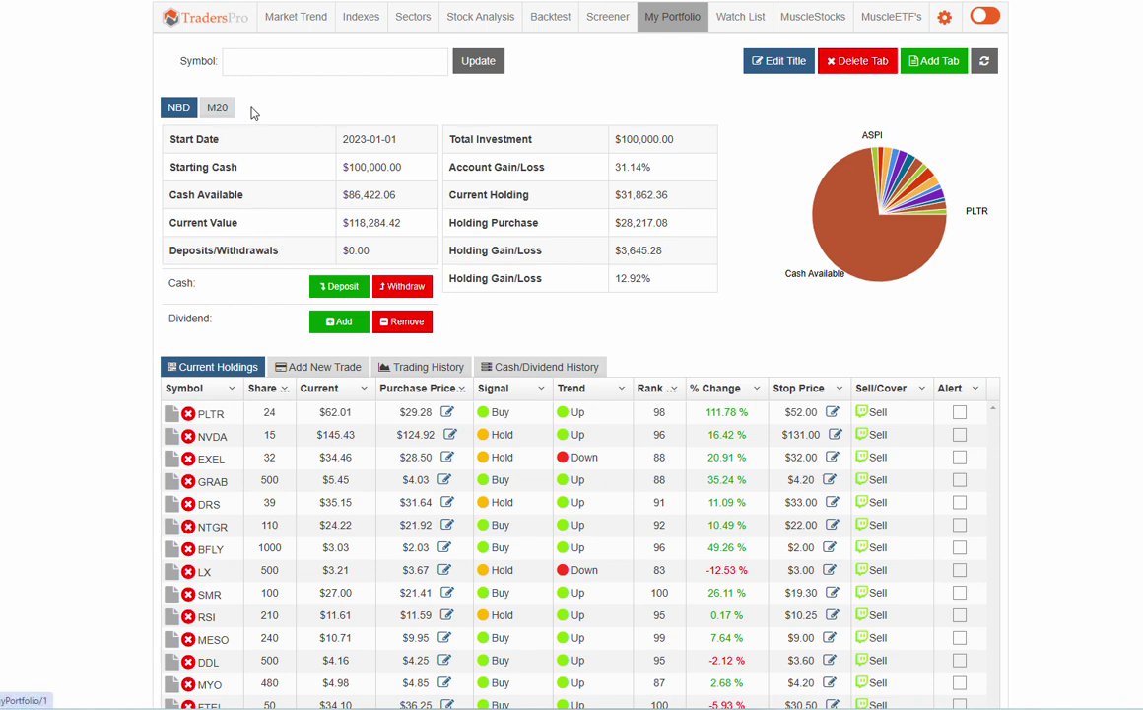
left_click(216, 110)
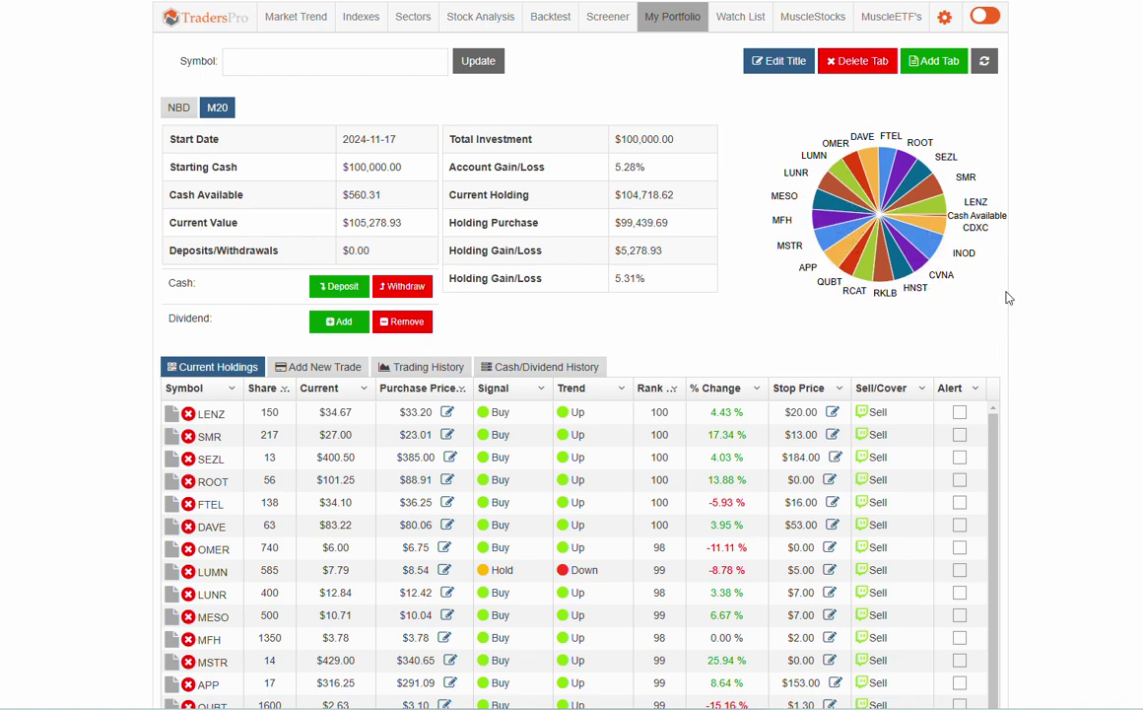
scroll(1025, 345, "down", 1)
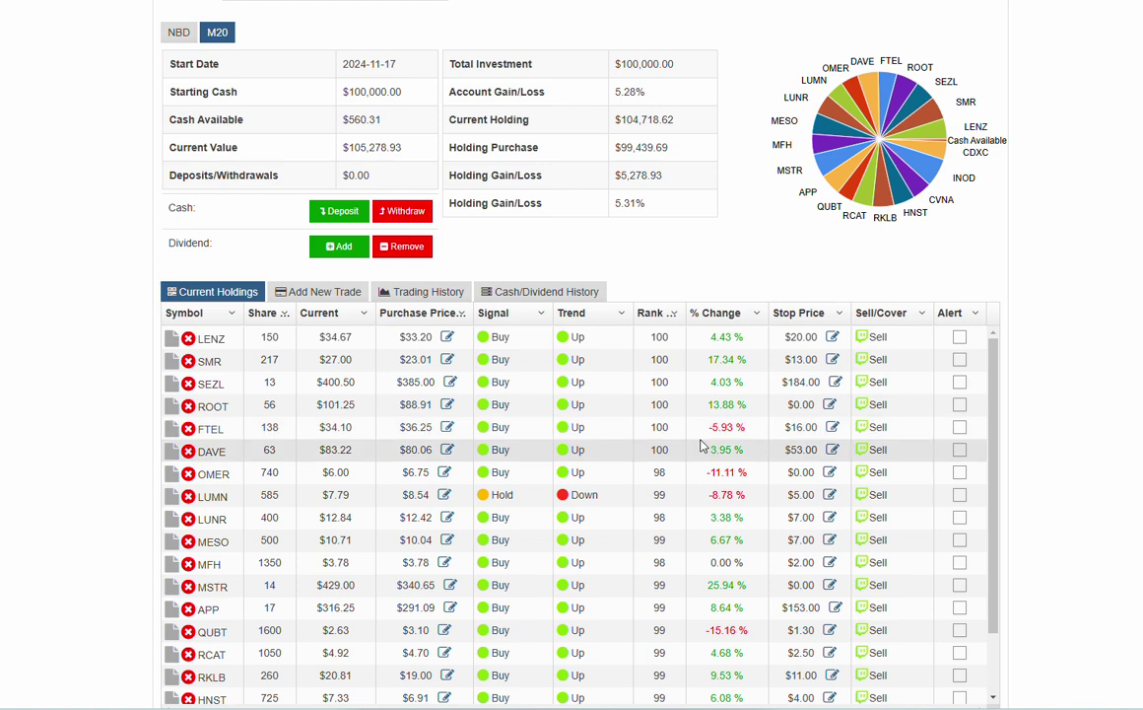
scroll(1064, 455, "up", 1)
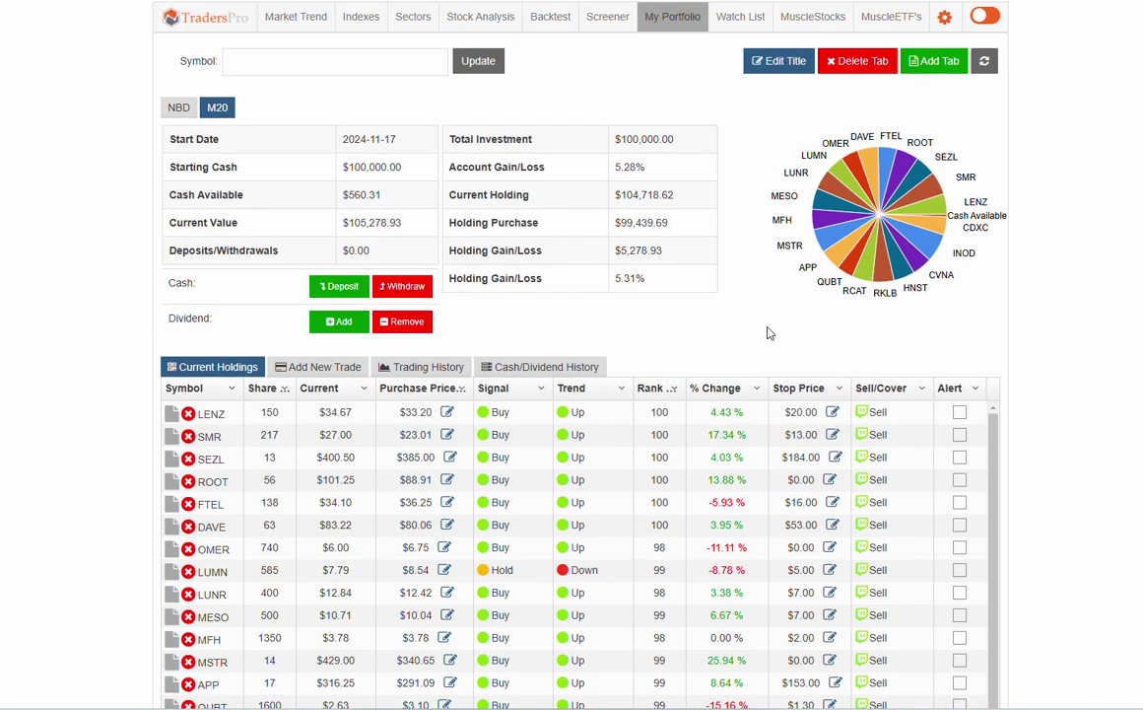
left_click(711, 389)
left_click(712, 388)
scroll(1050, 472, "down", 1)
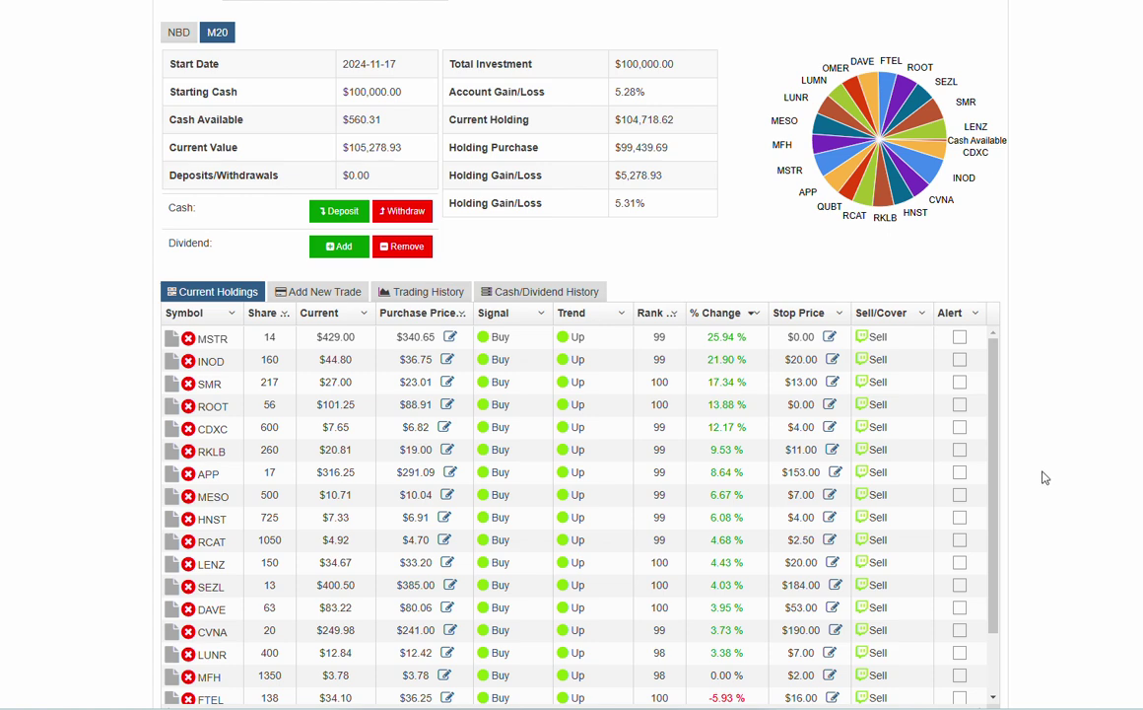
scroll(766, 507, "down", 1)
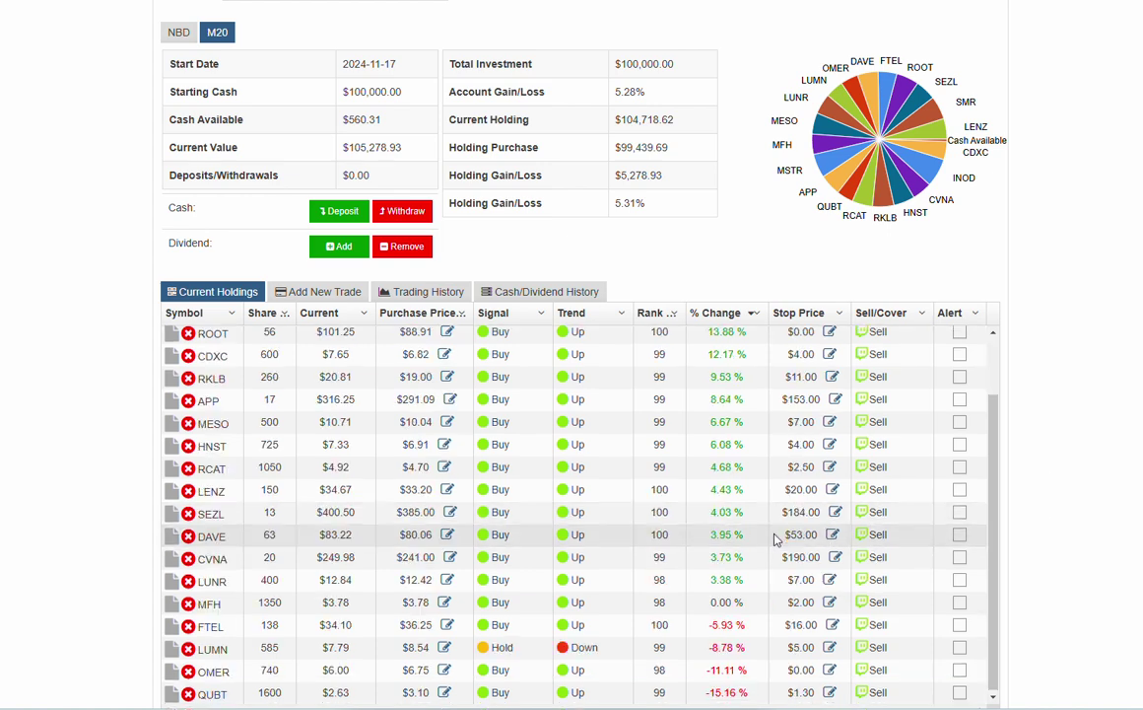
scroll(759, 545, "down", 2)
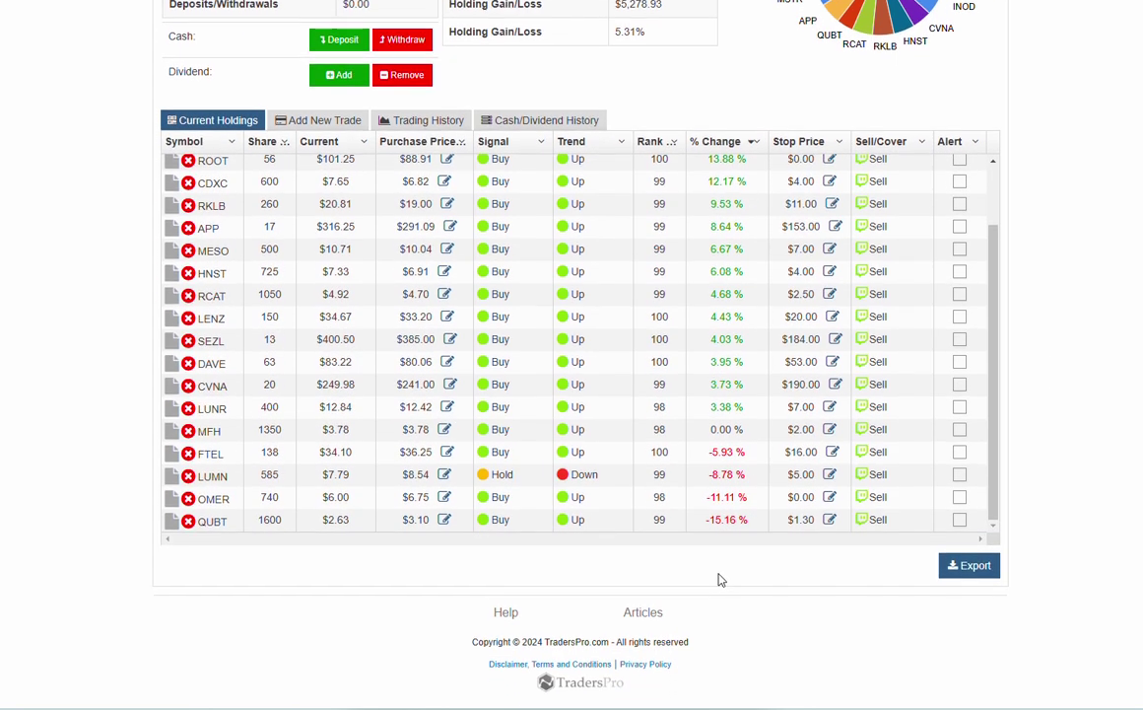
Open QUBT's Stock Analysis chart, sketch its drop and support level, then erase the ink
left_click(218, 527)
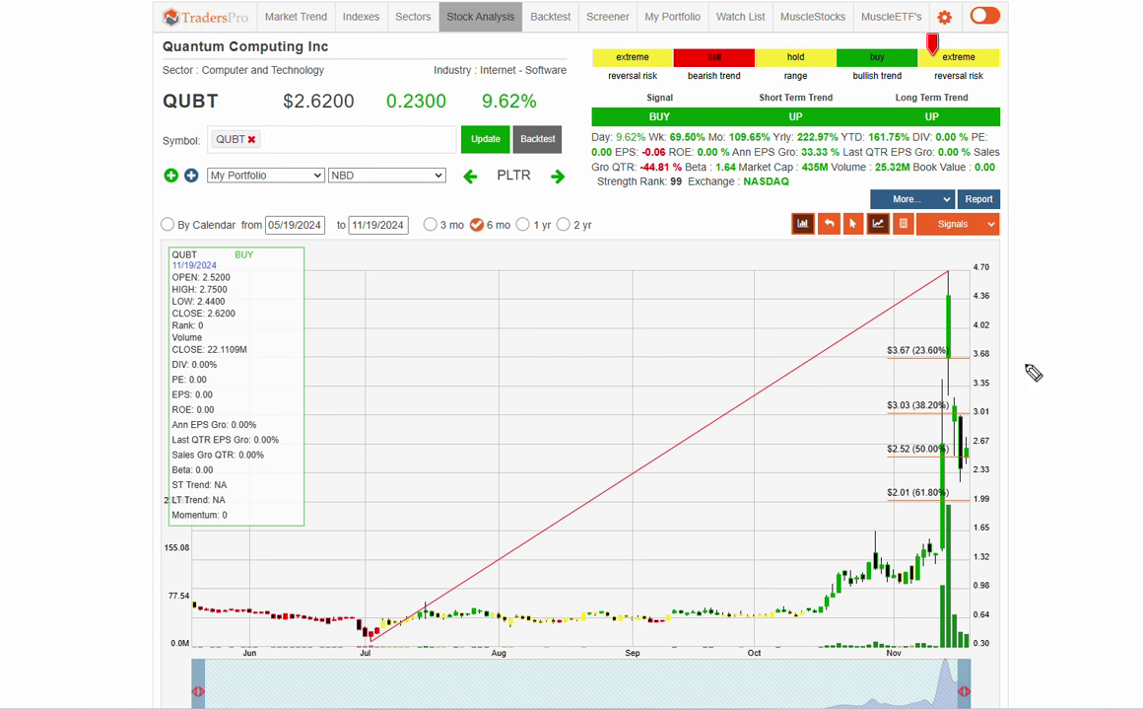
left_click_drag(959, 270, 971, 451)
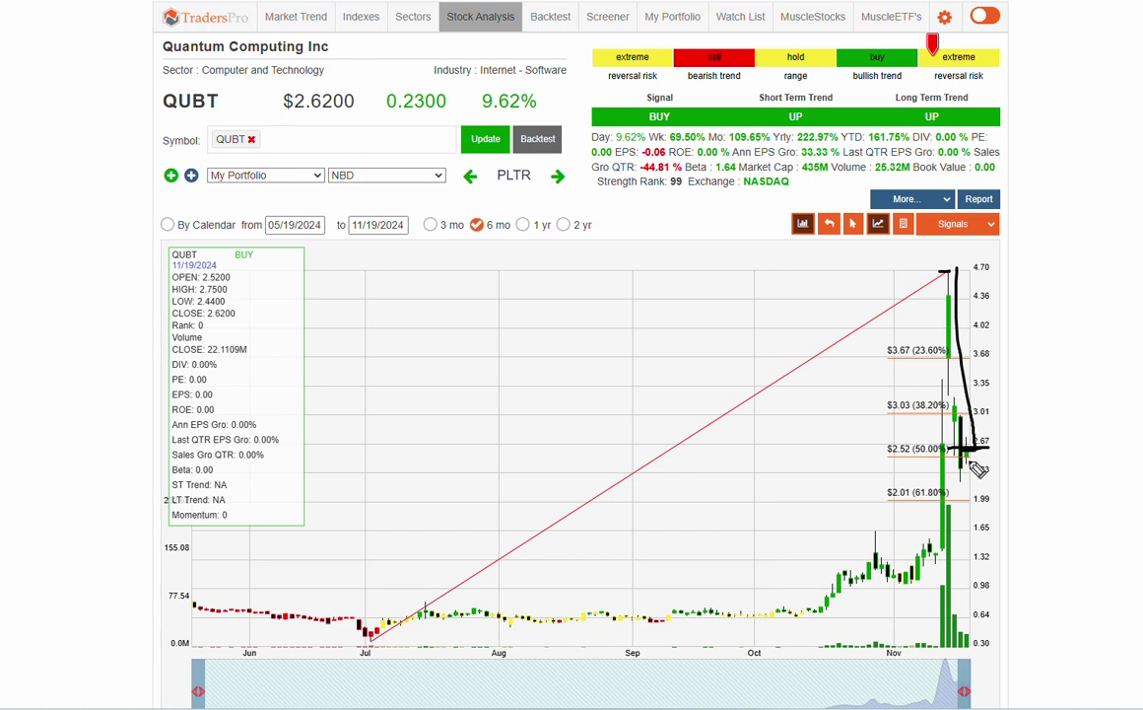
left_click_drag(986, 564, 998, 576)
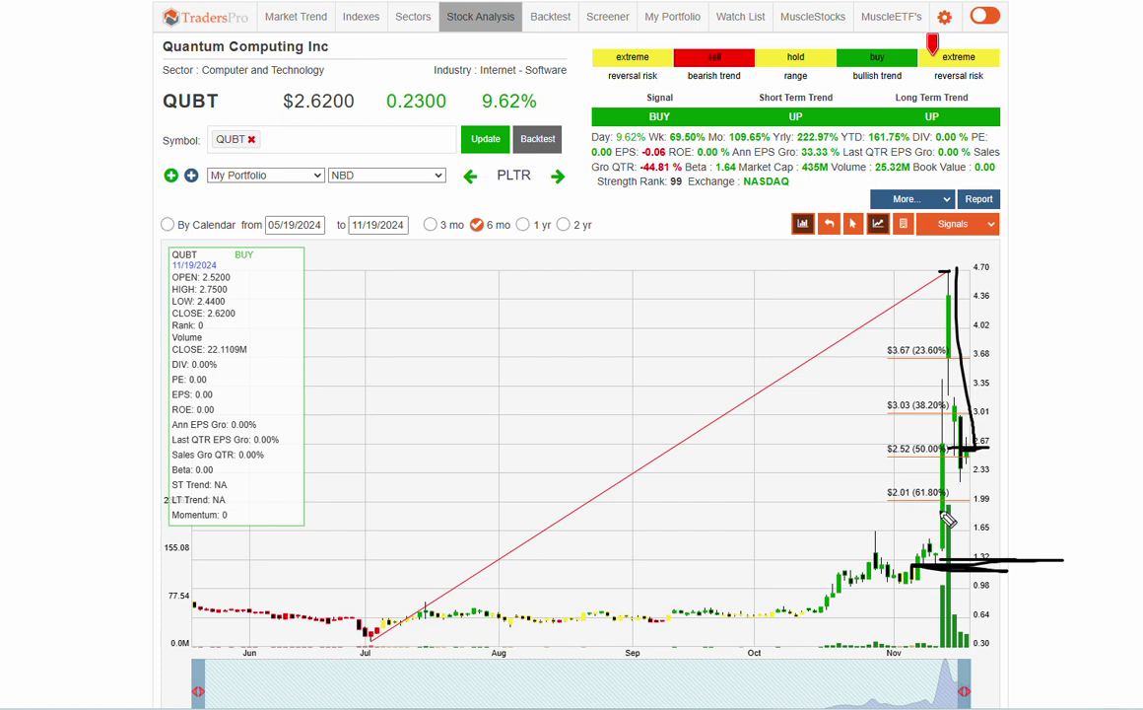
mouse_move(974, 455)
left_mouse_down()
mouse_move(980, 394)
mouse_move(982, 464)
mouse_move(985, 325)
mouse_move(1008, 485)
mouse_move(1005, 315)
mouse_move(1053, 496)
left_mouse_up()
key("Escape")
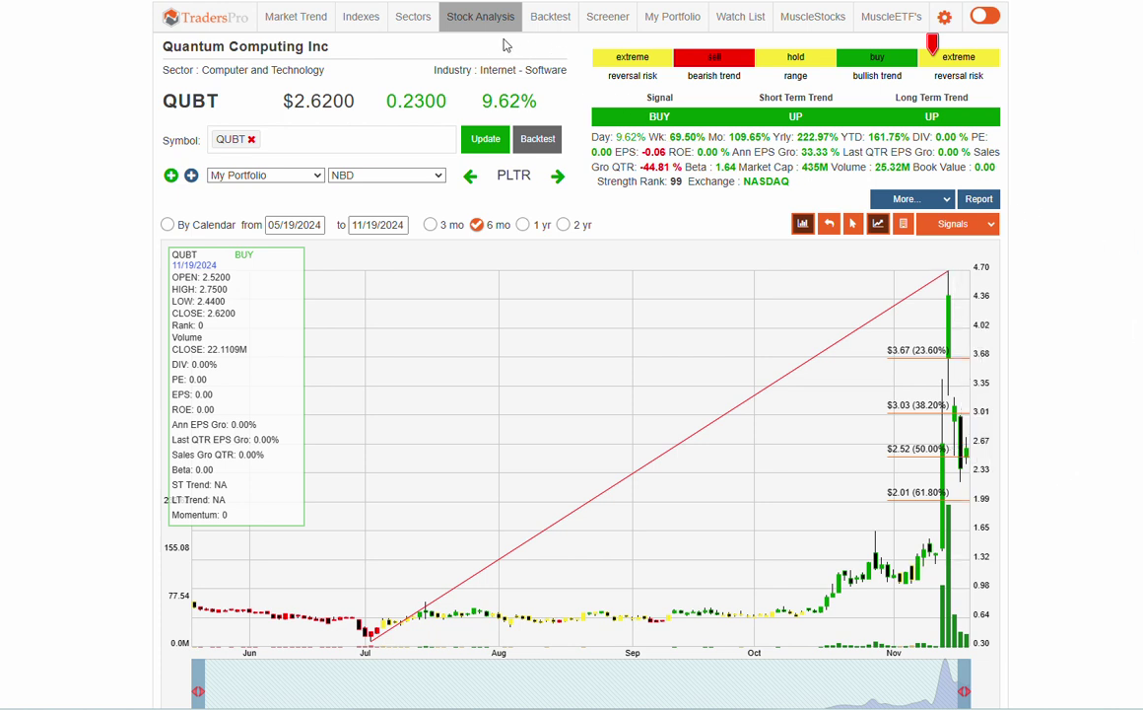
Sort portfolio holdings by Rank, highest first, then show the MuscleStocks list led by LENZ, FTEL and ROOT
left_click(668, 20)
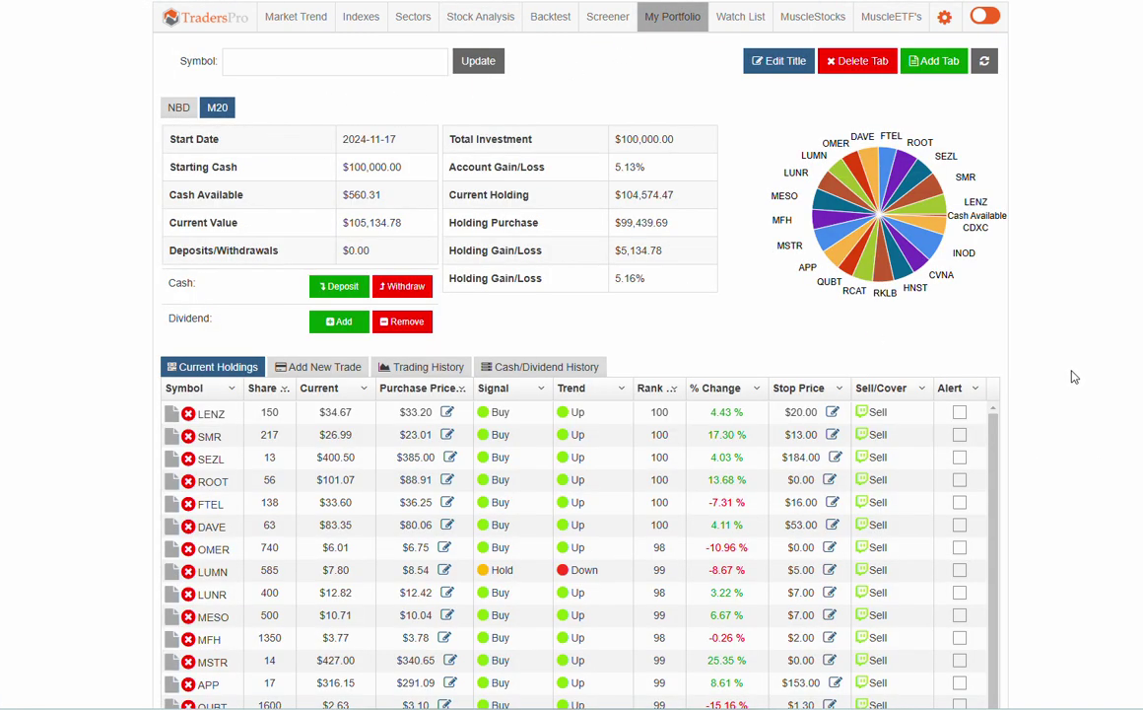
scroll(1067, 374, "down", 2)
left_click(651, 239)
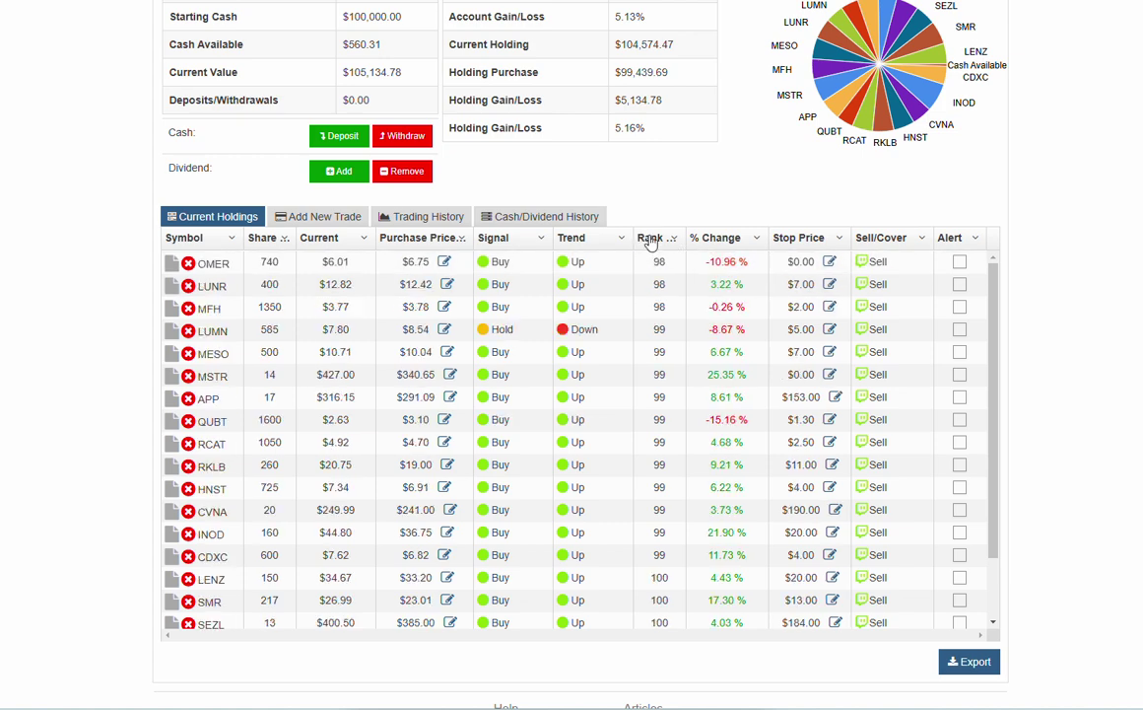
left_click(651, 239)
scroll(1048, 329, "down", 1)
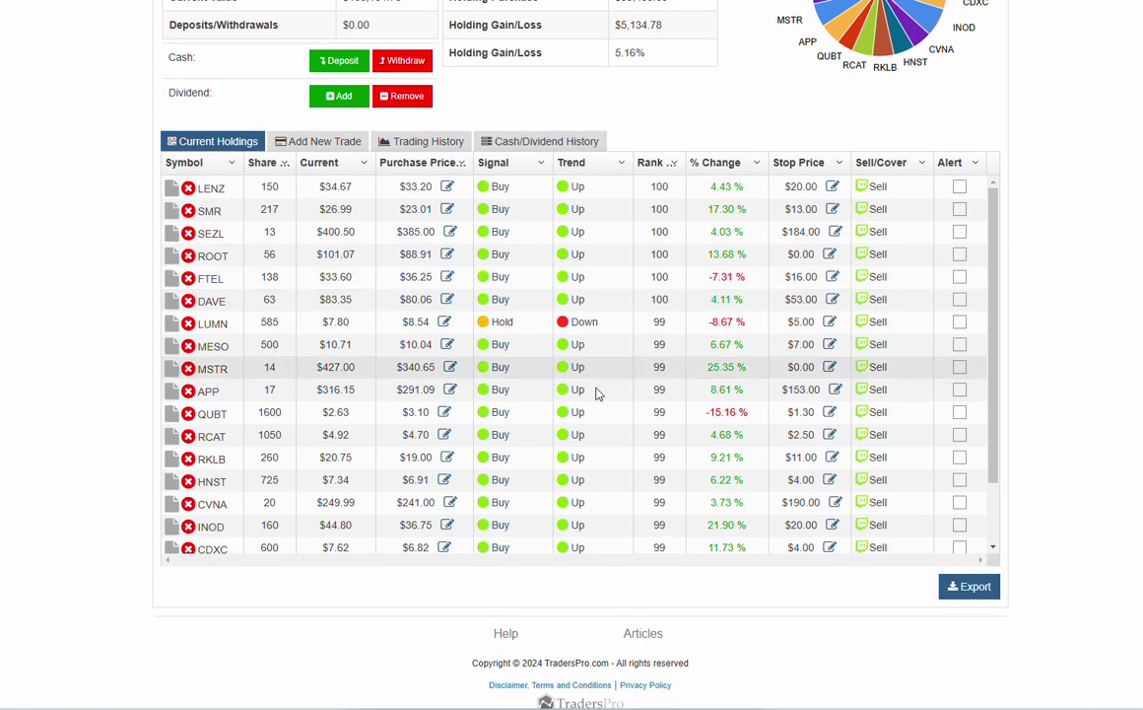
scroll(472, 340, "down", 1)
scroll(1096, 345, "up", 3)
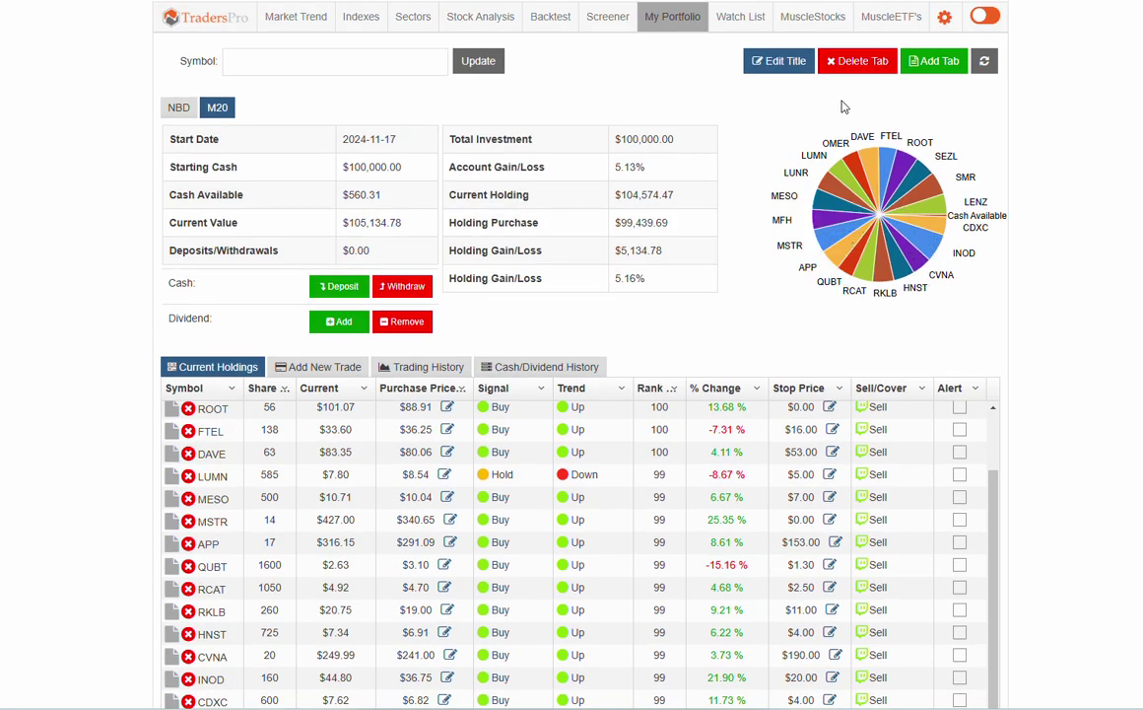
left_click(814, 21)
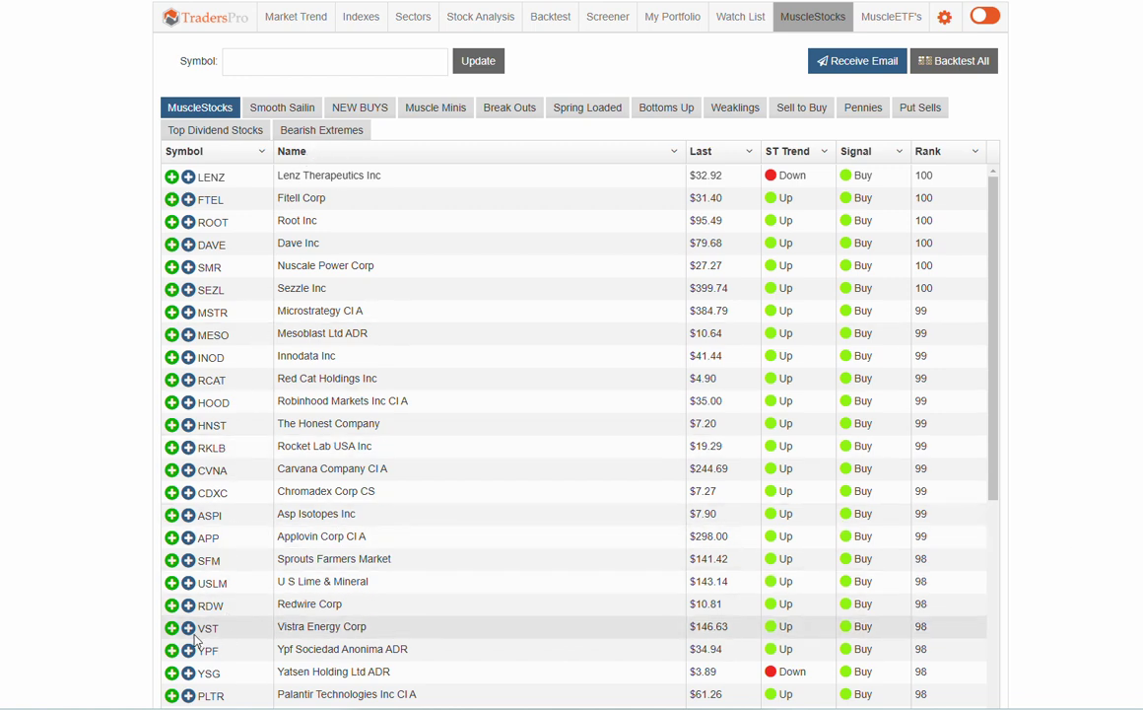
scroll(43, 483, "down", 1)
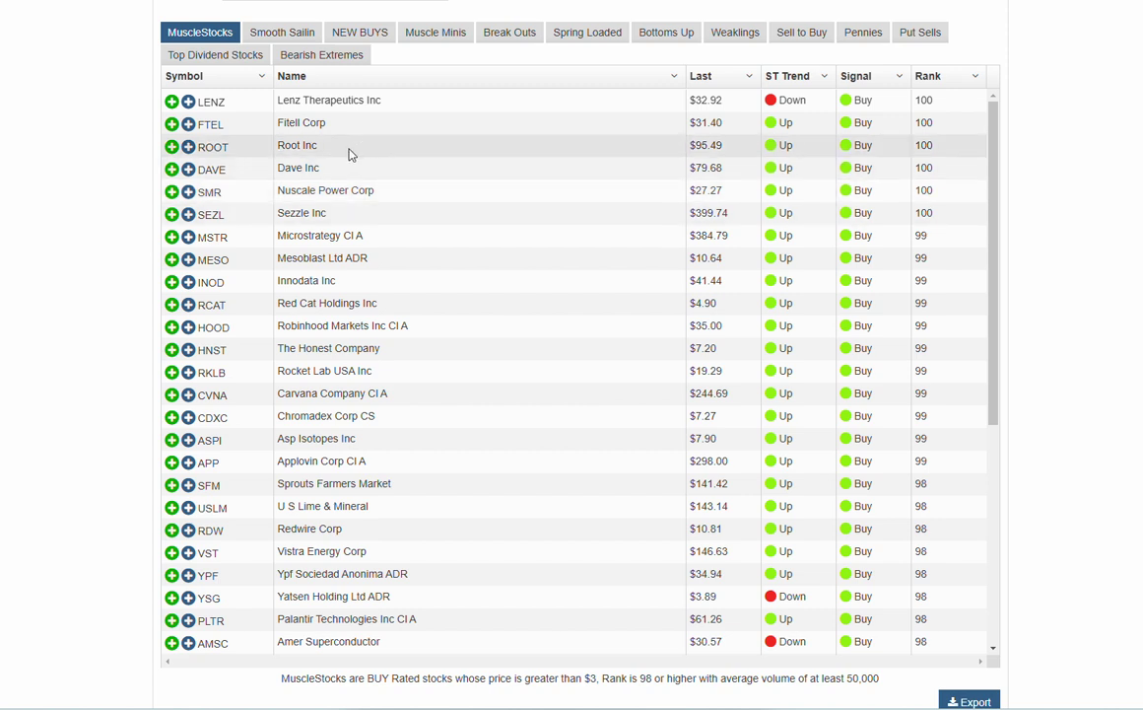
Open SMR's analysis chart, pen-mark support levels and the July drop, then erase the marks
left_click(325, 190)
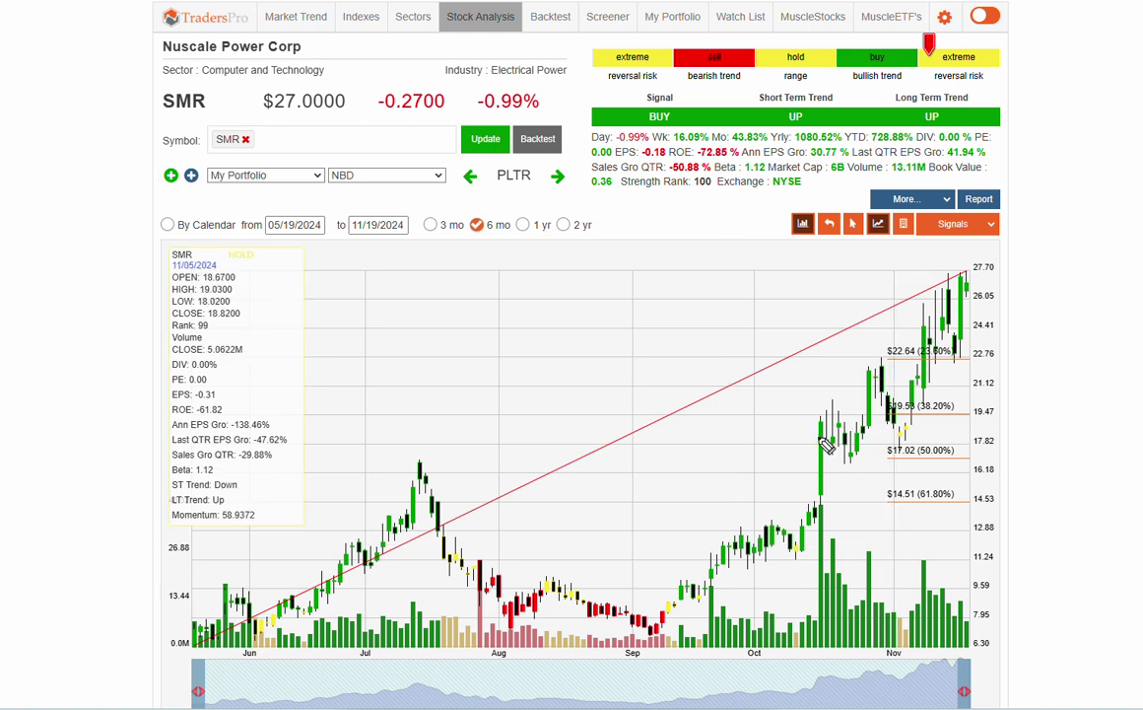
left_click_drag(819, 437, 1024, 448)
mouse_move(880, 369)
left_mouse_down()
mouse_move(1051, 378)
mouse_move(978, 375)
mouse_move(990, 363)
mouse_move(983, 404)
left_mouse_up()
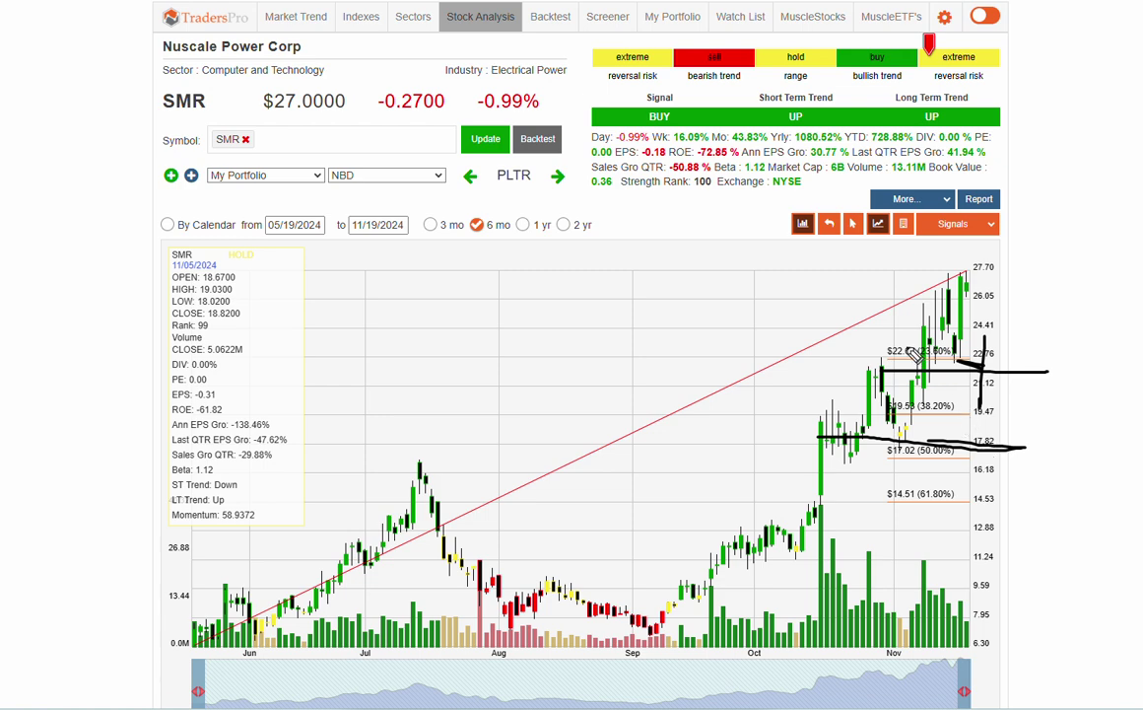
left_click_drag(980, 292, 981, 360)
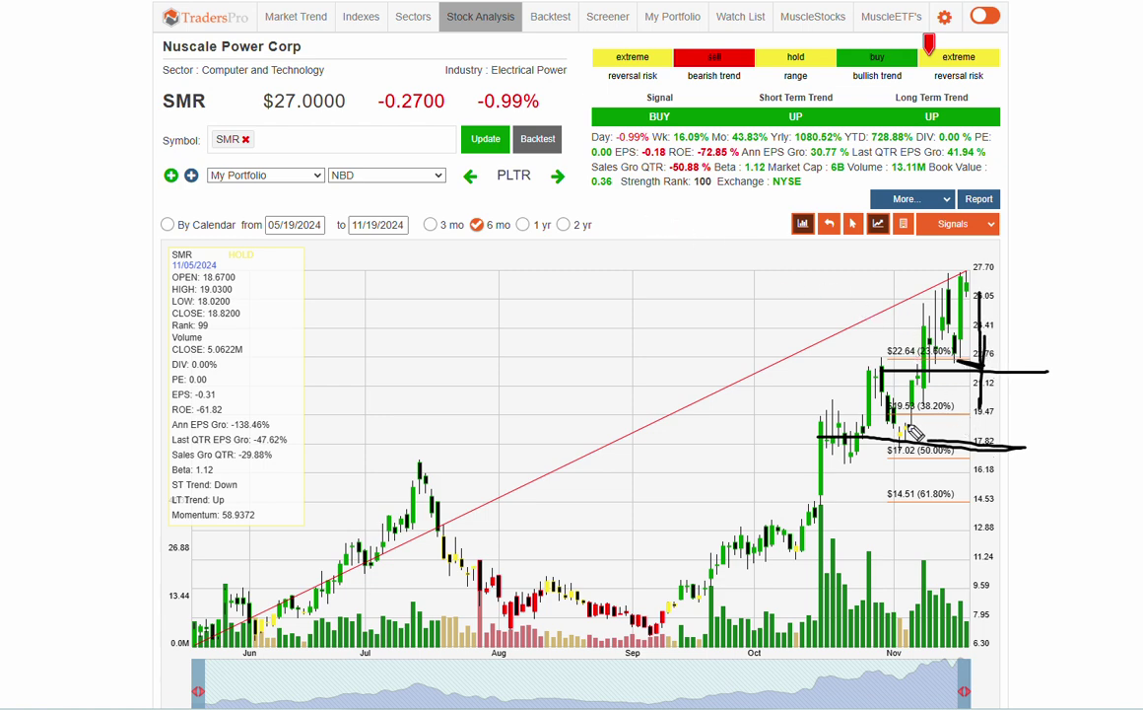
left_click_drag(915, 430, 923, 451)
left_click_drag(490, 562, 479, 589)
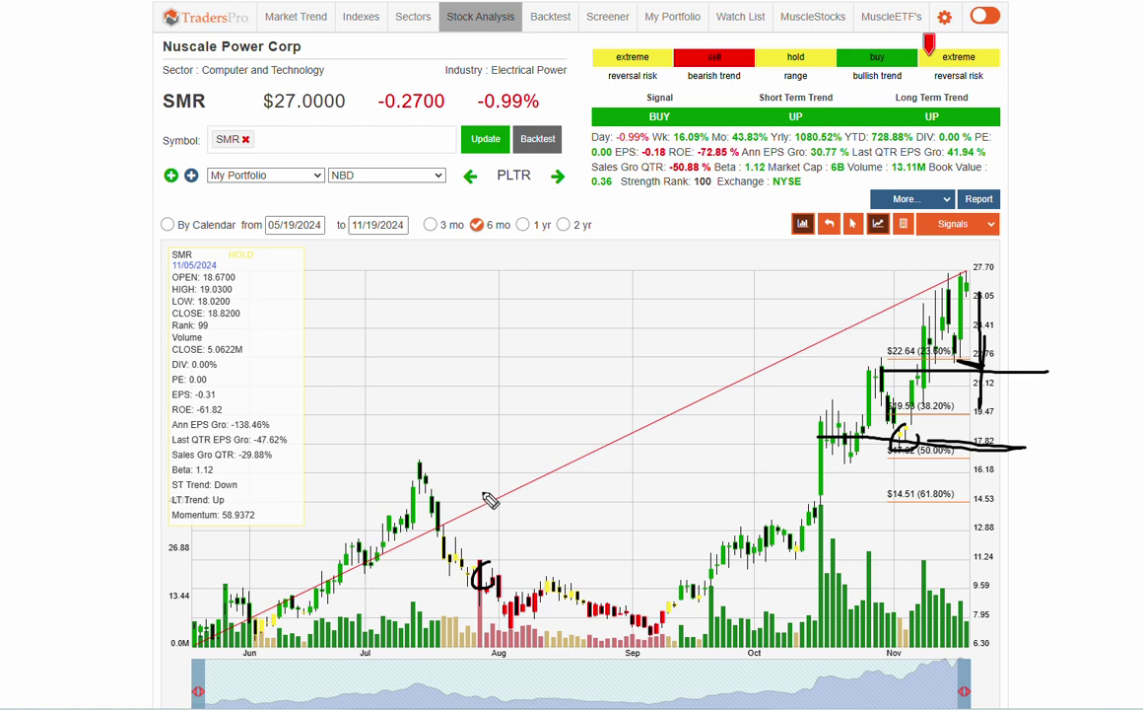
mouse_move(459, 547)
left_mouse_down()
mouse_move(427, 552)
mouse_move(448, 570)
mouse_move(471, 557)
mouse_move(585, 459)
mouse_move(611, 308)
mouse_move(647, 314)
left_mouse_up()
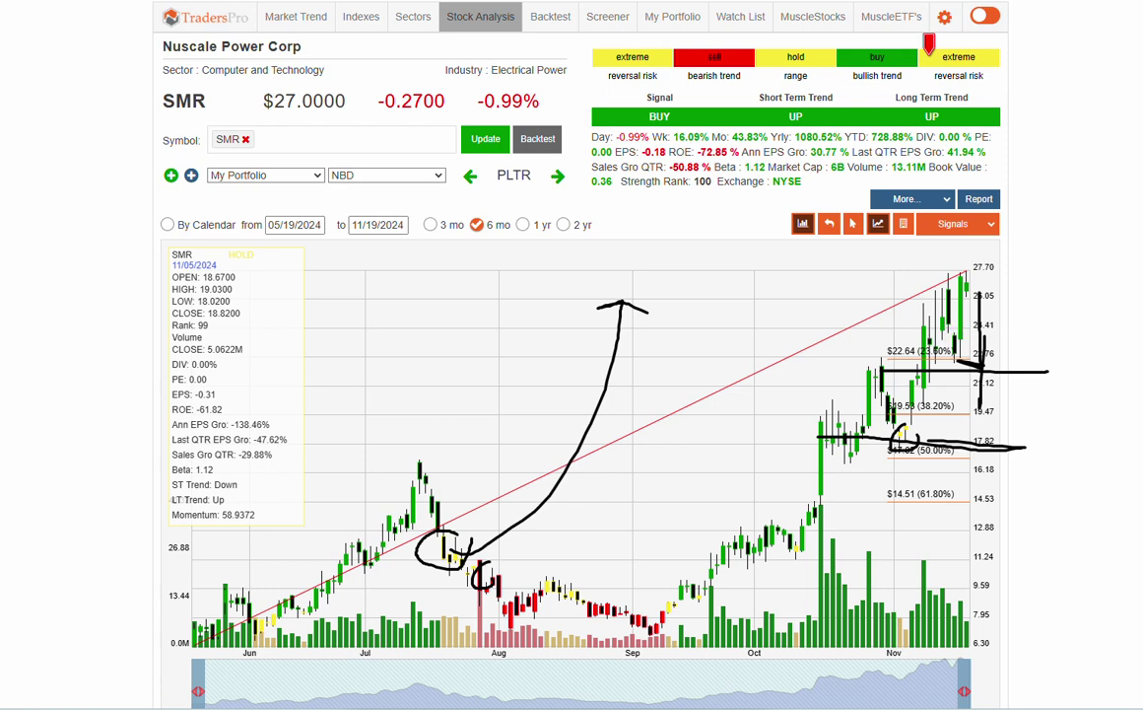
key("e")
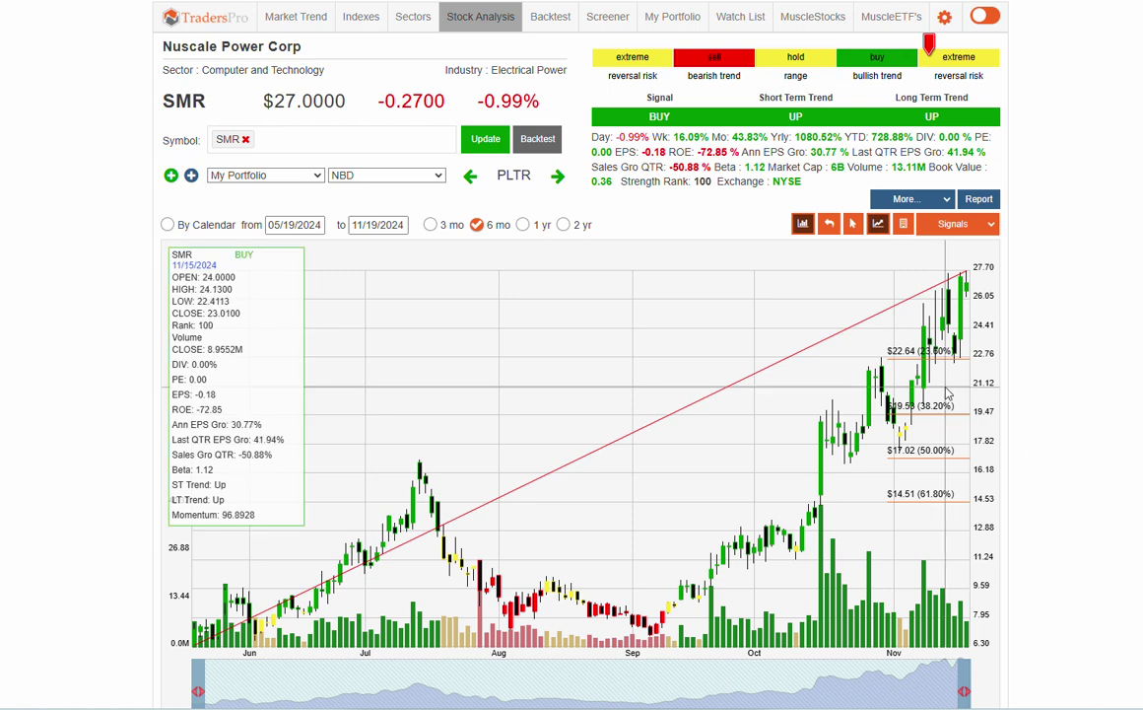
Return to My Portfolio via Screener and highlight the Total Investment and Holding Gain/Loss amounts
left_click(671, 18)
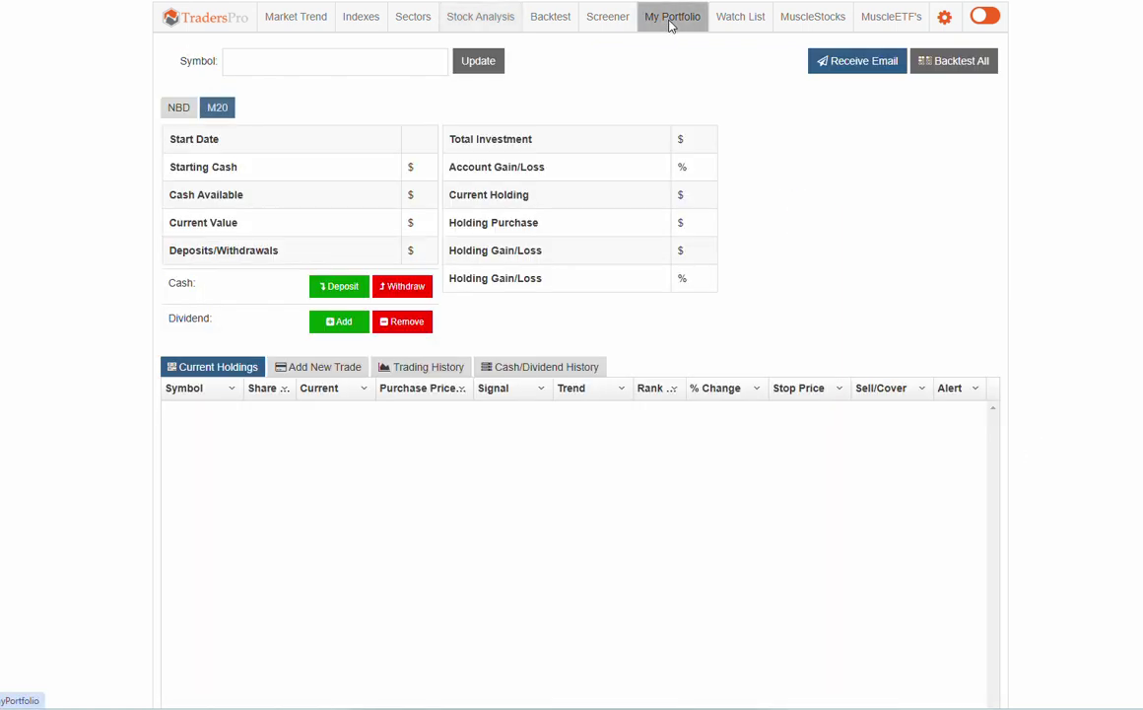
left_click(609, 18)
left_click(663, 17)
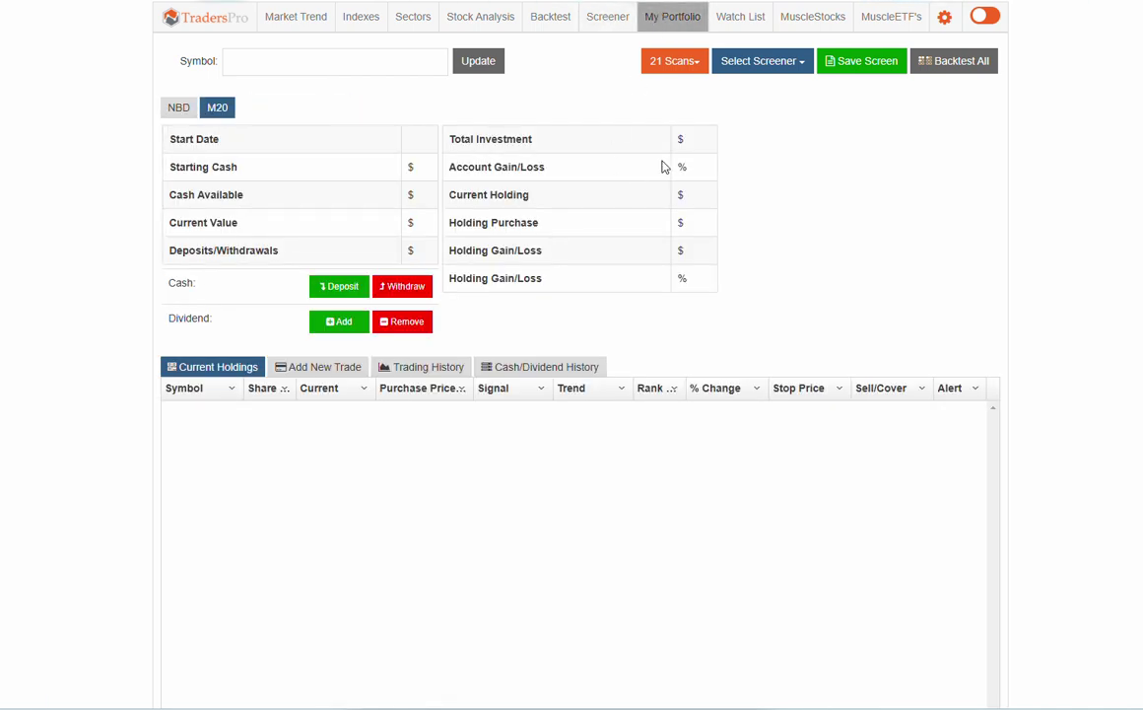
mouse_move(816, 240)
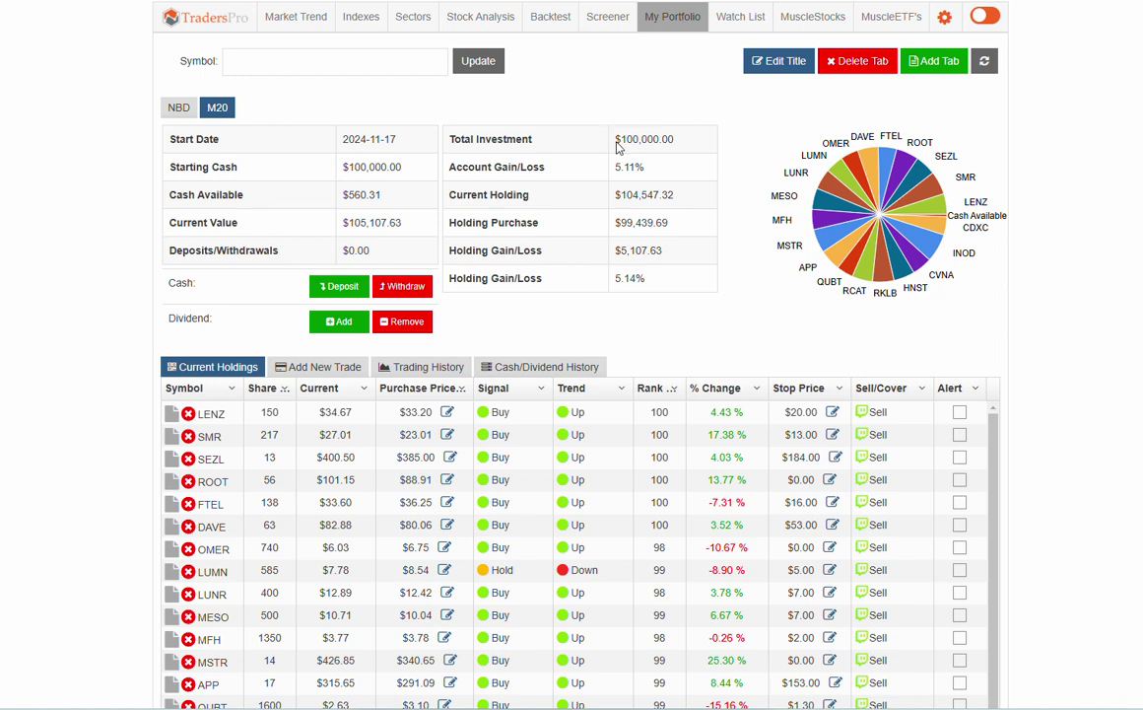
left_click_drag(619, 146, 667, 150)
left_click(741, 181)
left_click_drag(614, 253, 644, 257)
Sort M20 holdings by % Change with largest gains first, and clear the highlight
left_click(718, 389)
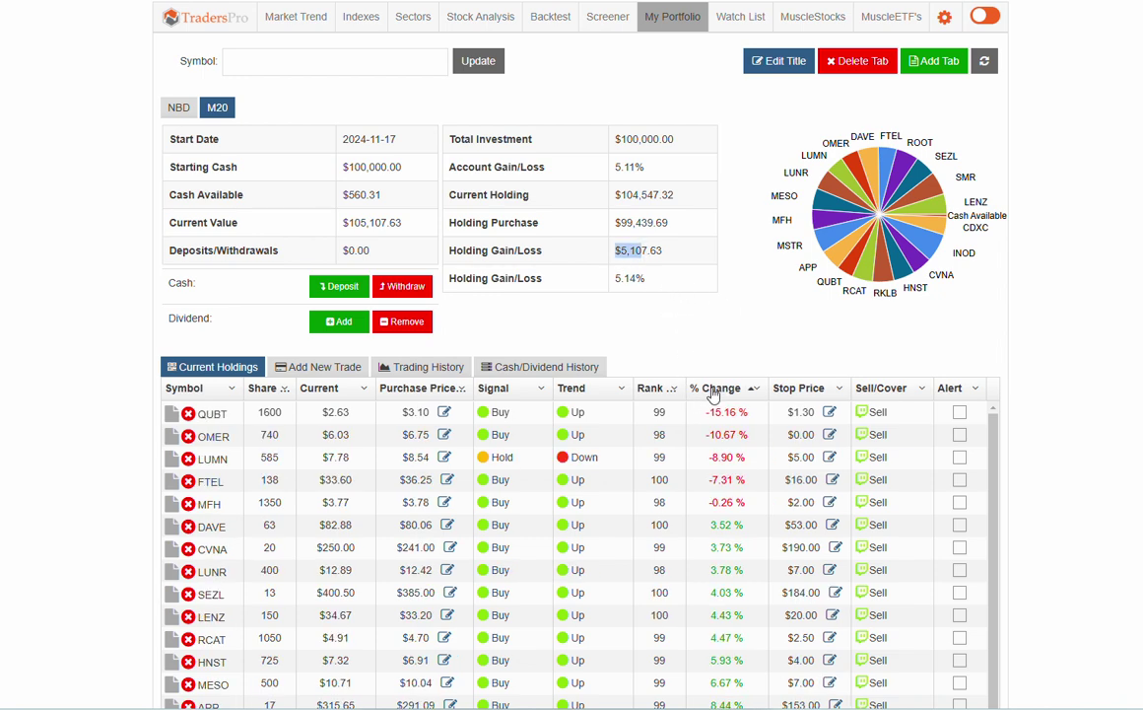
left_click(727, 389)
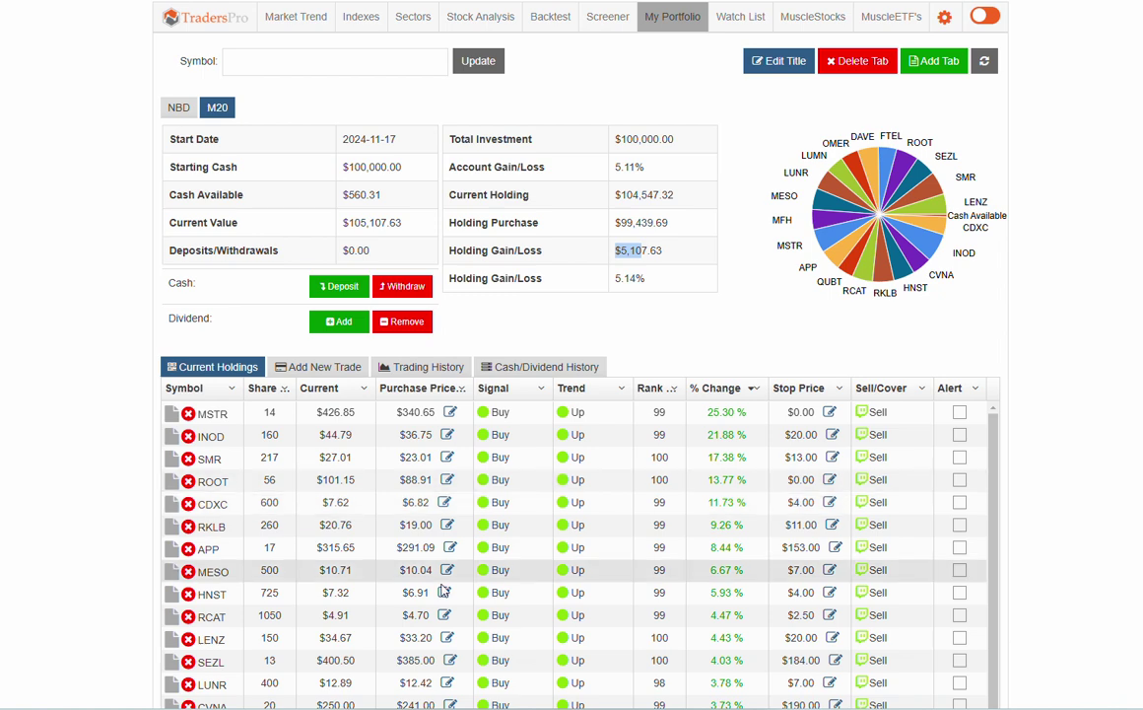
scroll(711, 455, "down", 5)
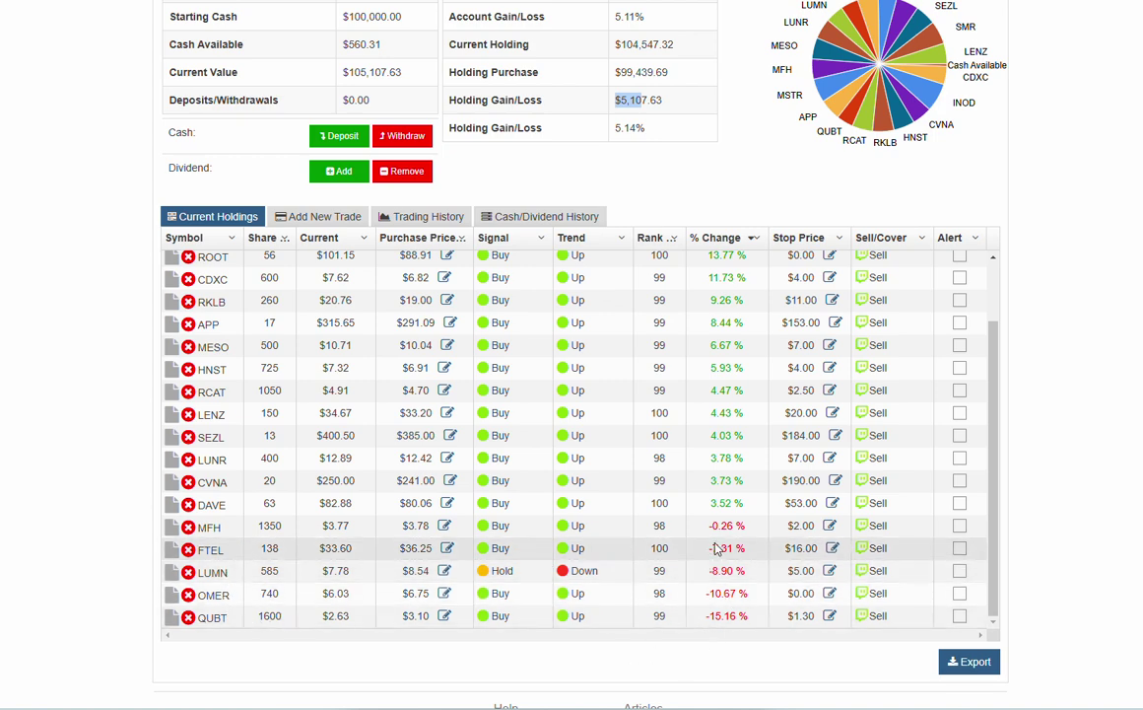
scroll(716, 549, "up", 3)
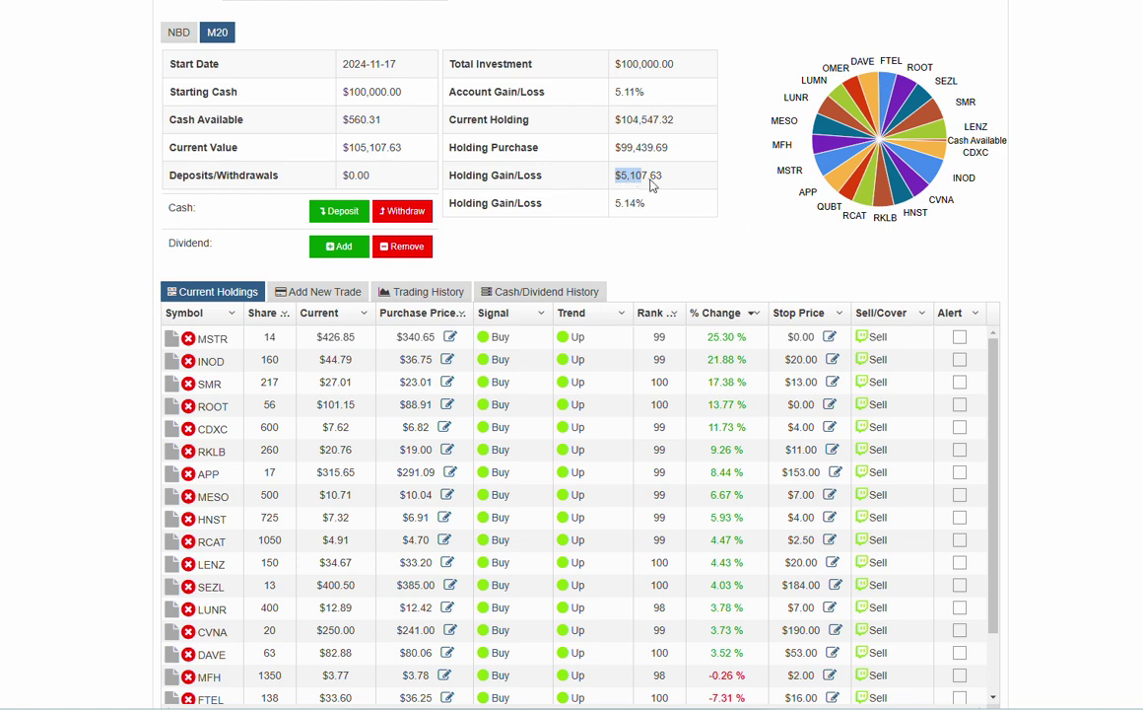
left_click(705, 277)
scroll(1076, 400, "up", 2)
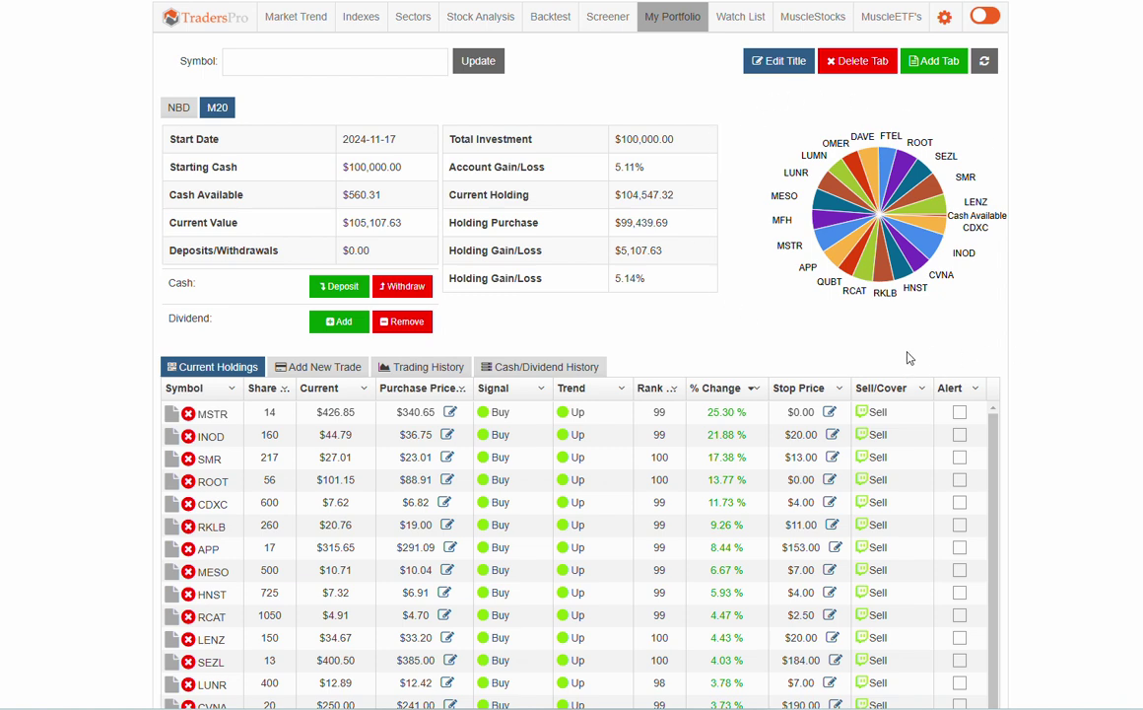
left_click_drag(614, 150, 660, 160)
mouse_move(872, 112)
left_mouse_down()
mouse_move(729, 231)
mouse_move(961, 173)
mouse_move(906, 90)
left_mouse_up()
left_click_drag(704, 146, 732, 150)
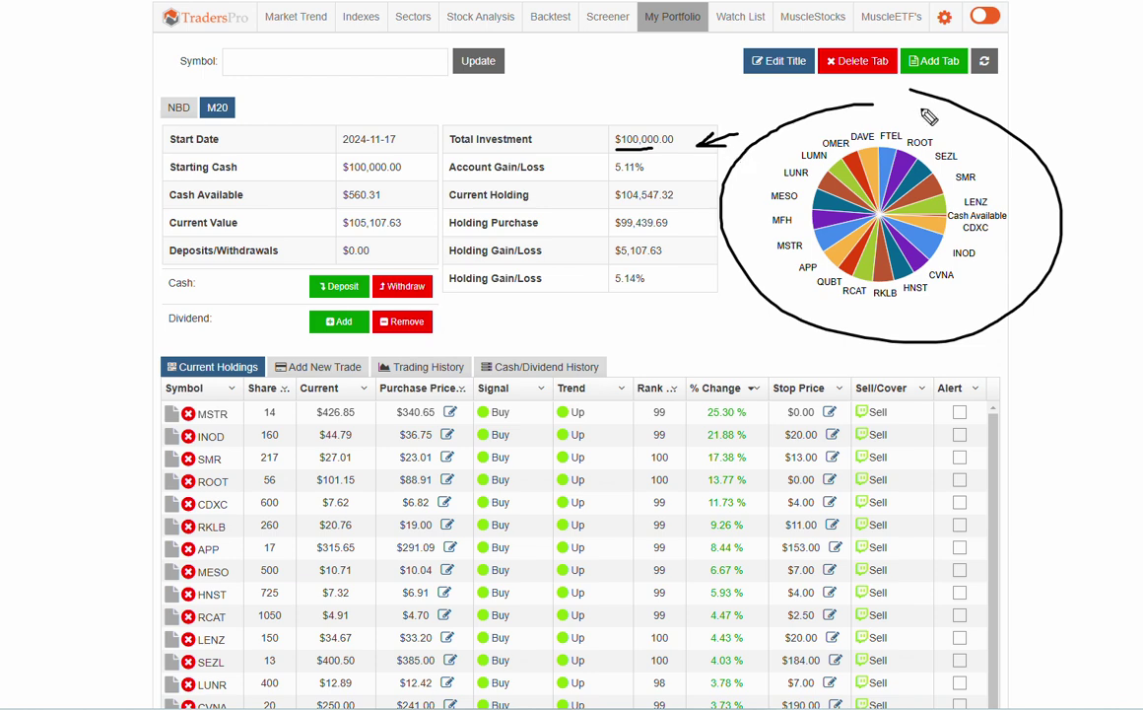
key("e")
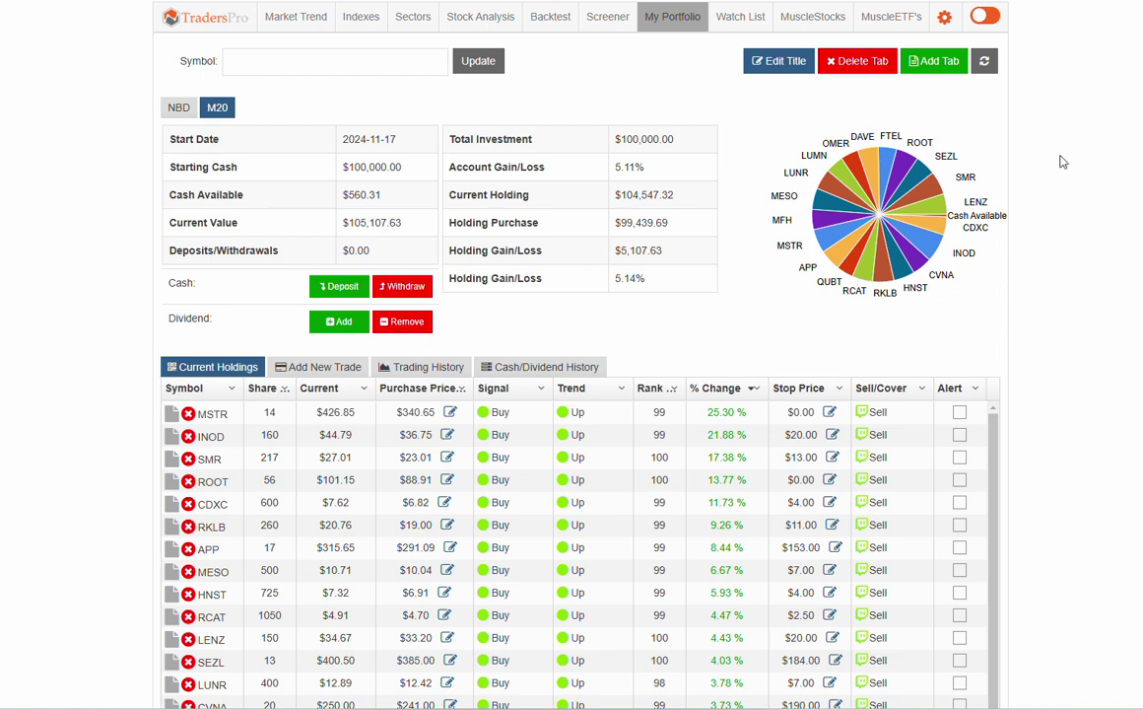
Open the Learning Center from the account menu and expand, then collapse, the TradersPro Training lessons
left_click(944, 17)
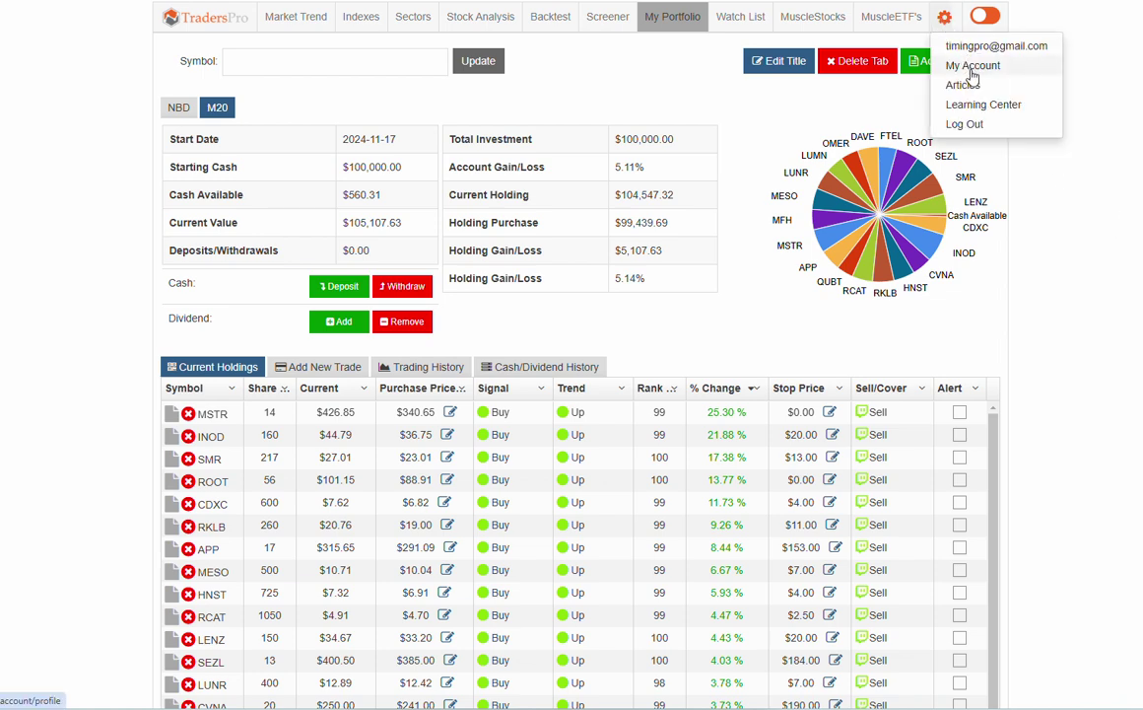
left_click(980, 105)
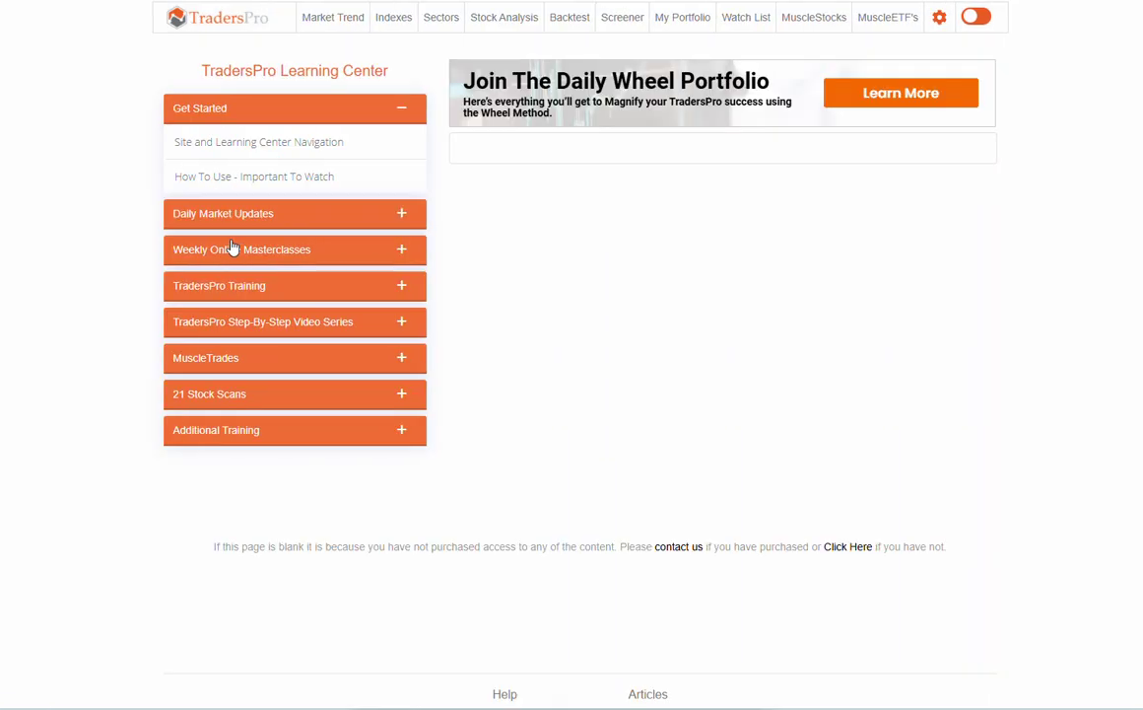
left_click(239, 285)
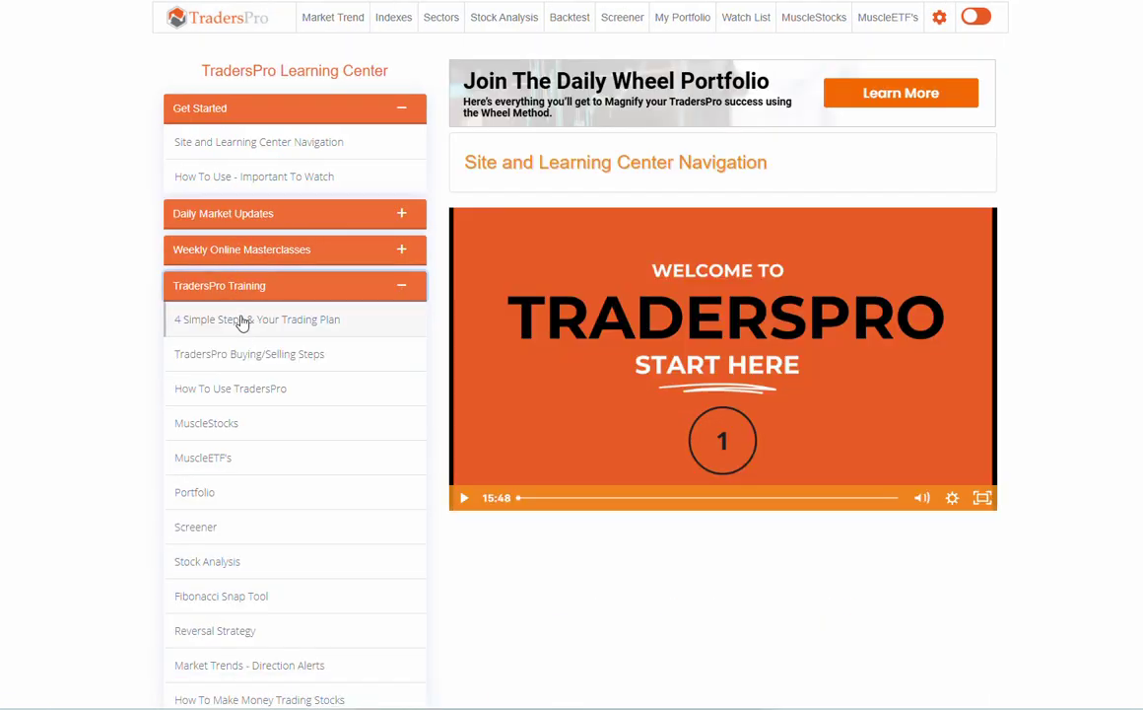
scroll(240, 322, "down", 2)
left_click(248, 136)
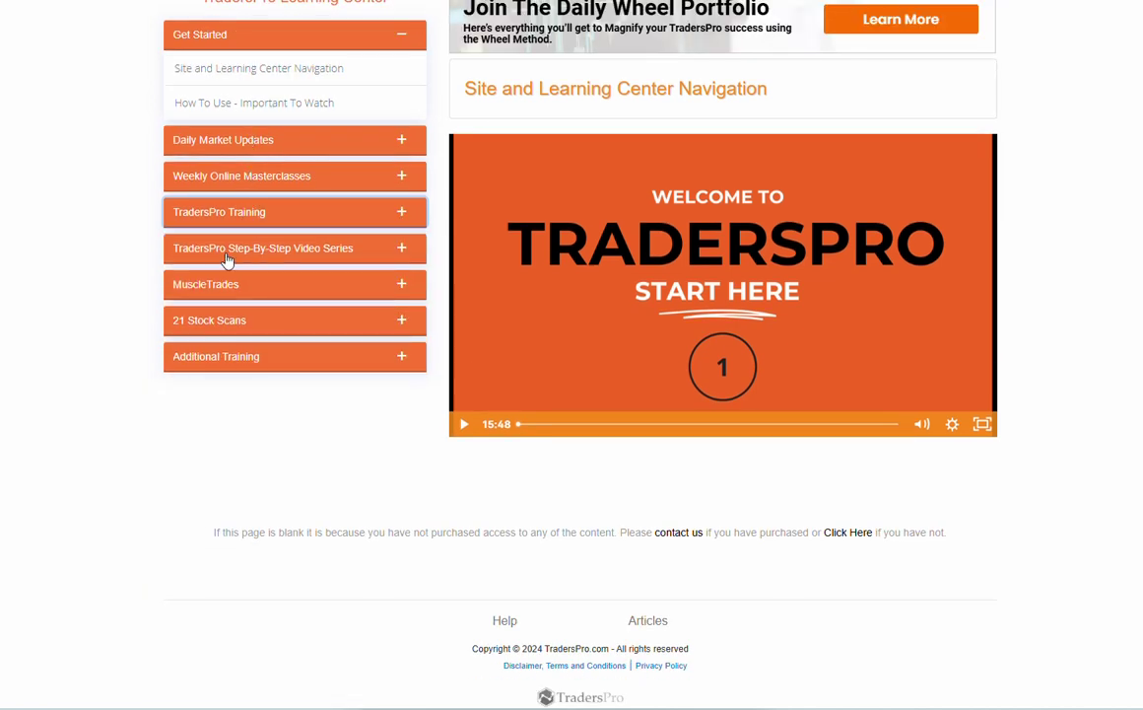
Browse the Step-By-Step Video Series lessons, then return to the MuscleStocks list via My Portfolio
left_click(222, 259)
scroll(112, 261, "down", 2)
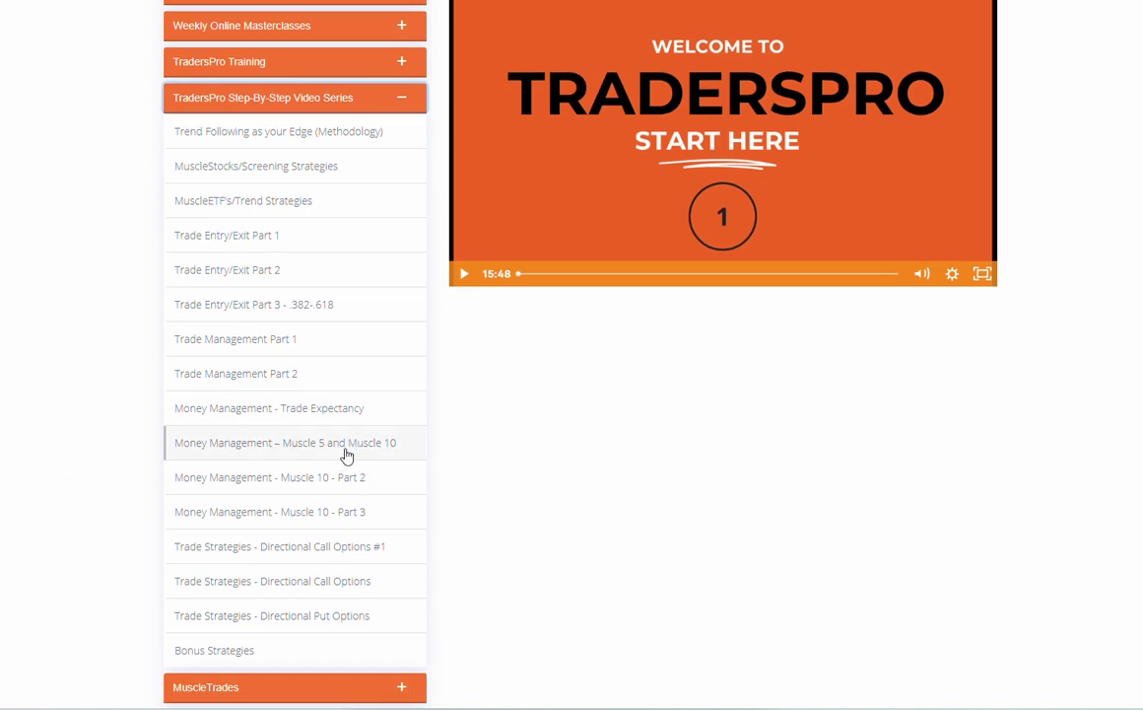
scroll(574, 513, "up", 2)
scroll(378, 248, "down", 2)
left_click(303, 109)
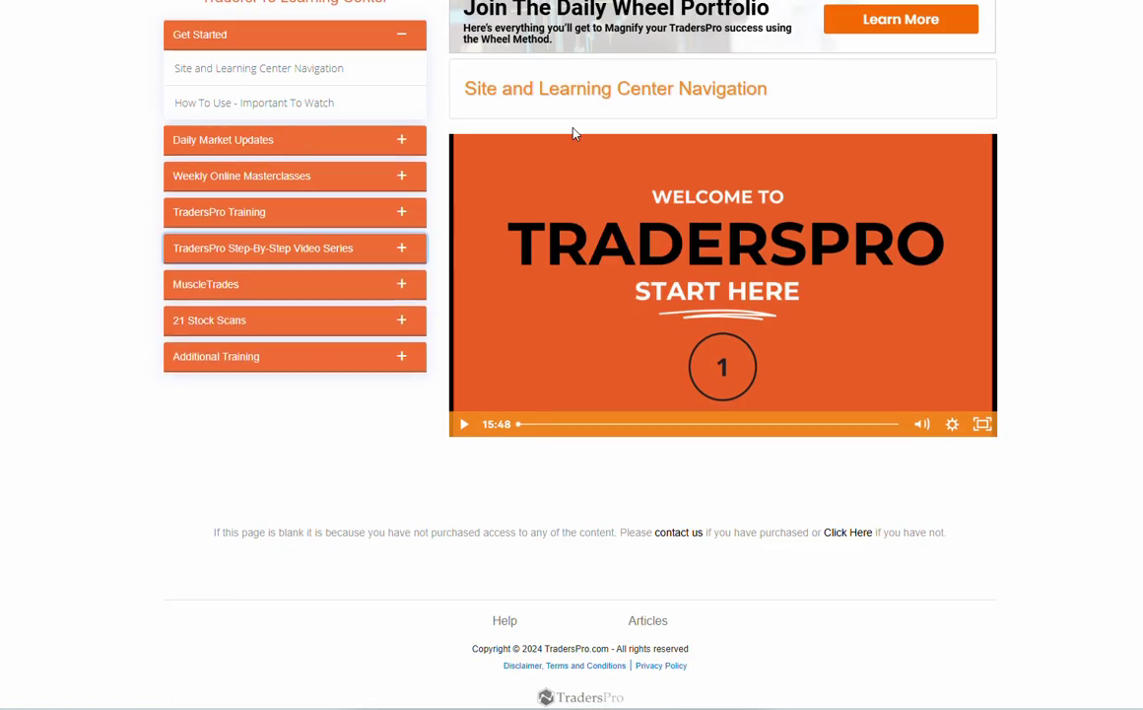
scroll(1092, 162, "up", 2)
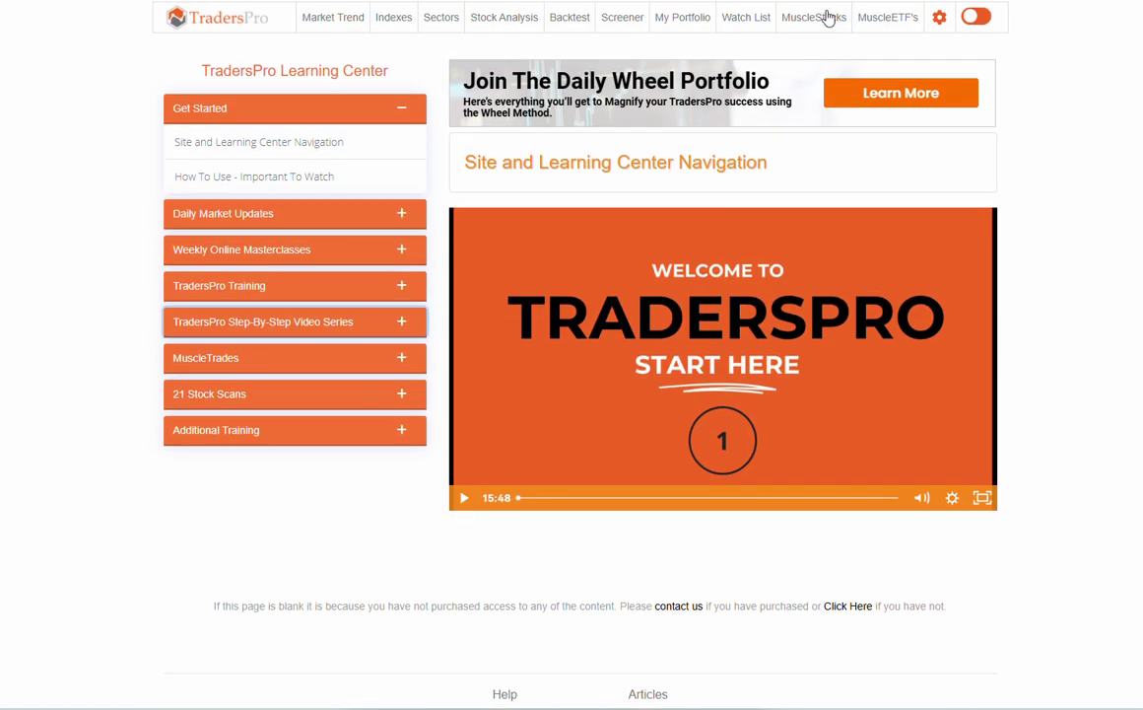
left_click(687, 30)
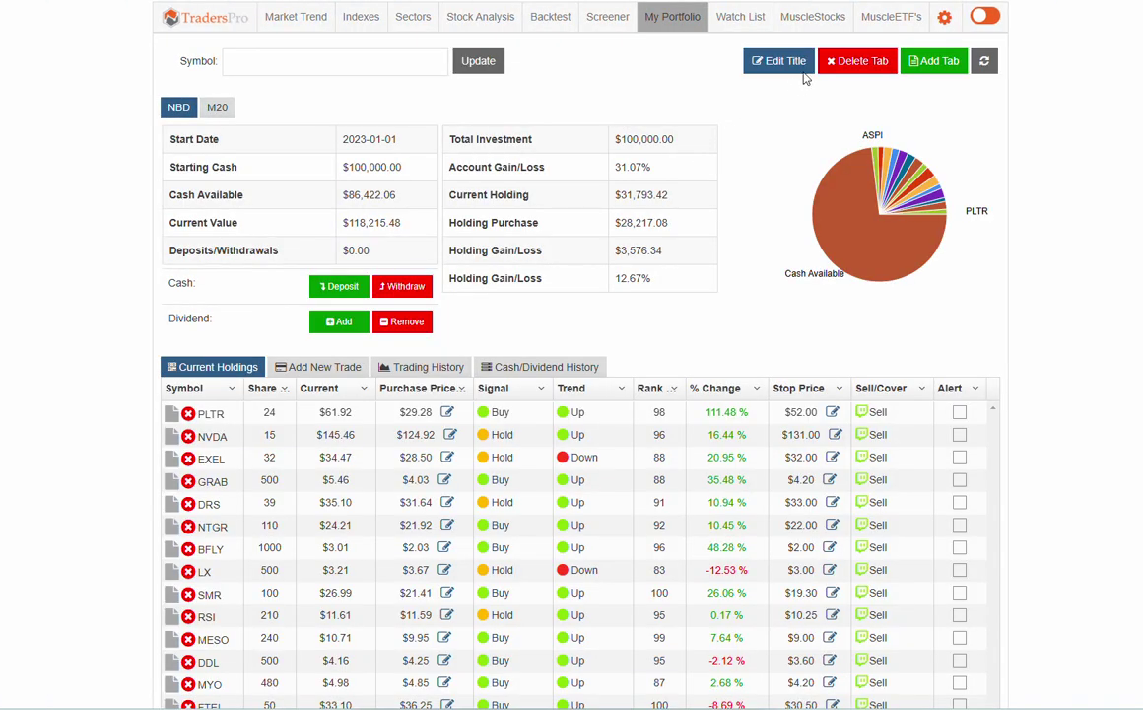
left_click(813, 17)
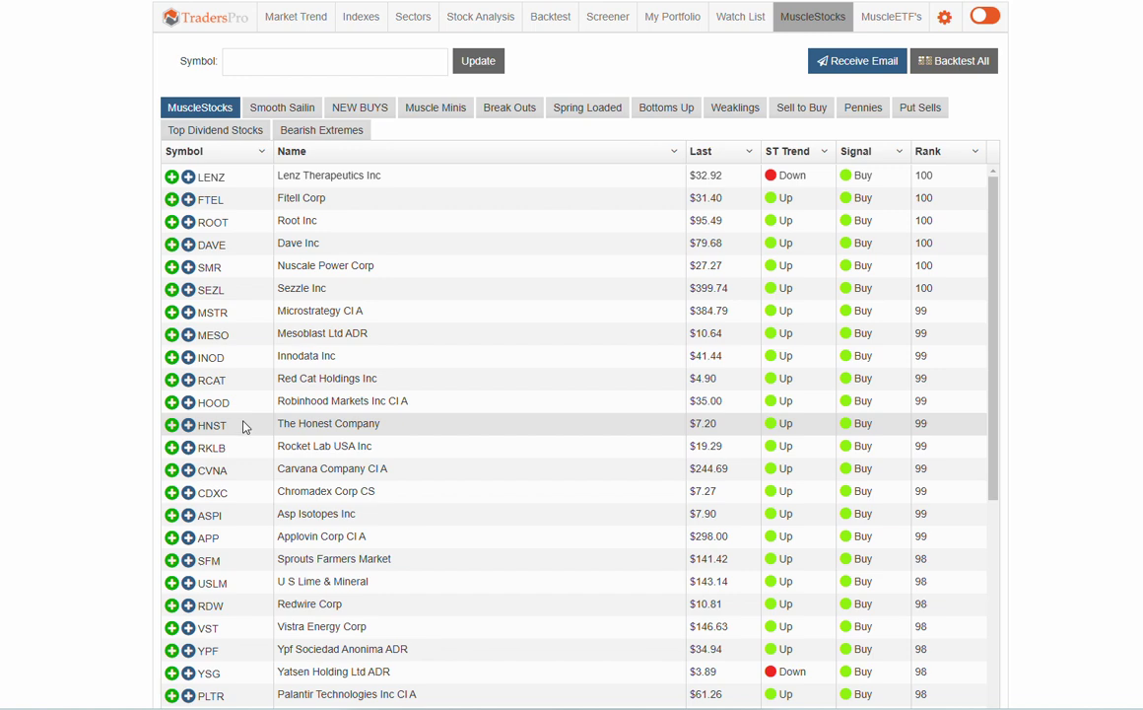
left_click(244, 223)
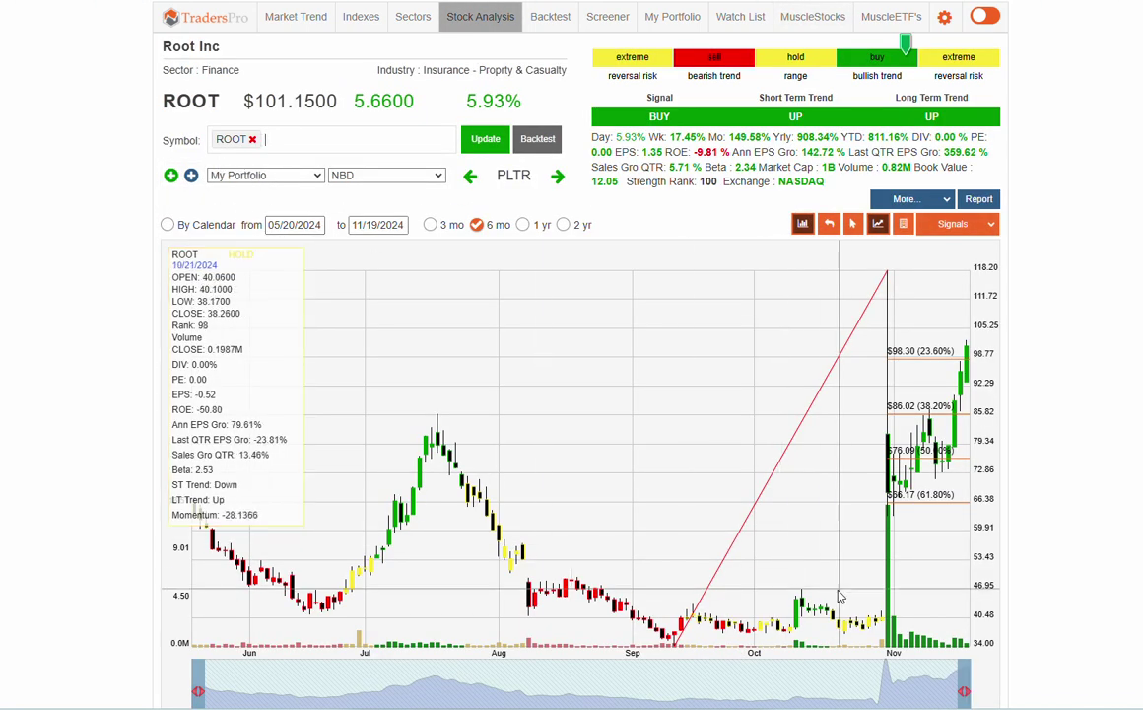
left_click(525, 226)
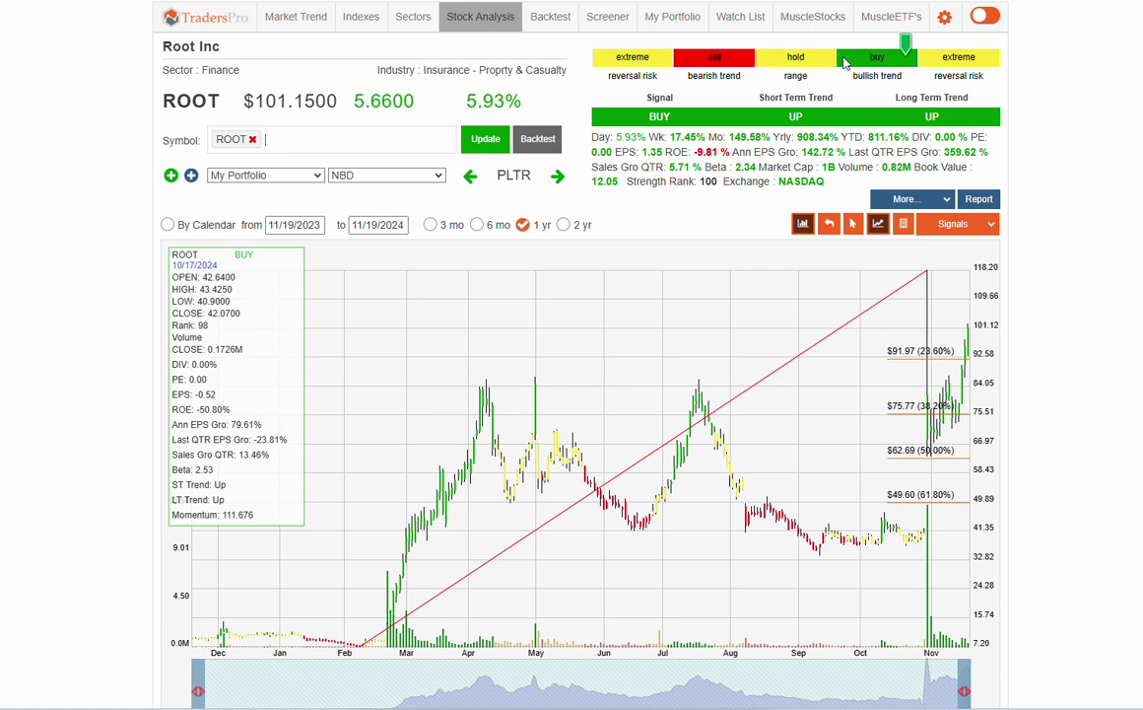
left_click(804, 24)
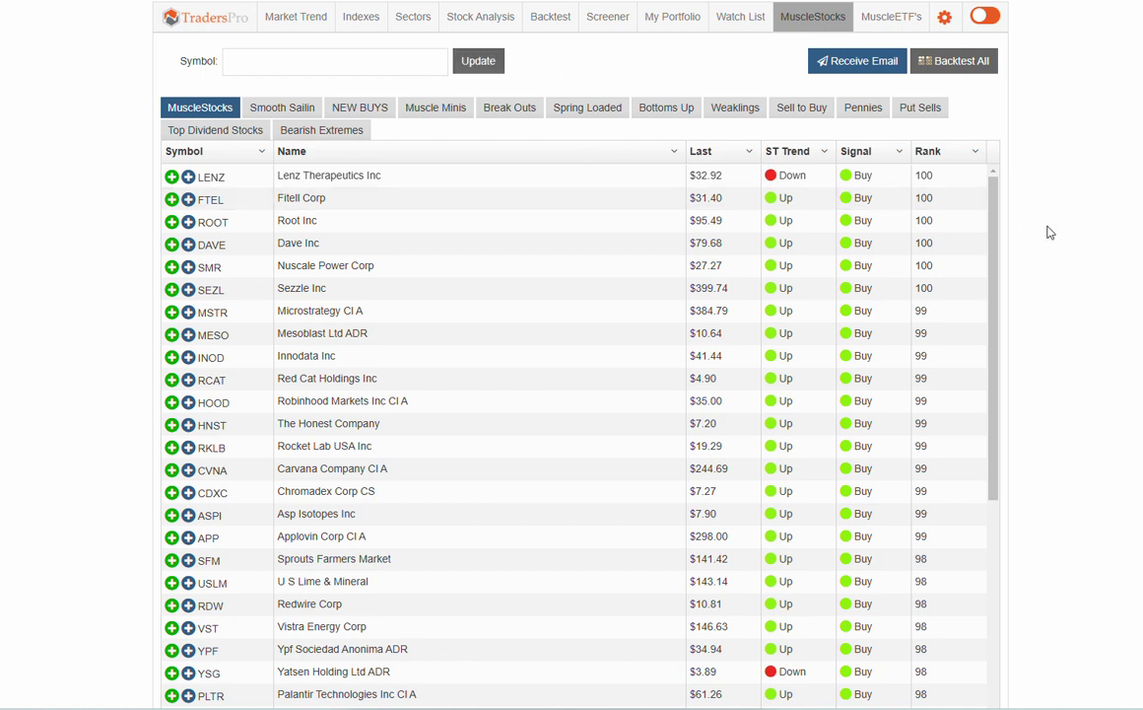
Open the Learning Center from the account menu and expand, then collapse, the Step-By-Step Video Series
left_click(945, 22)
left_click(981, 105)
left_click(281, 328)
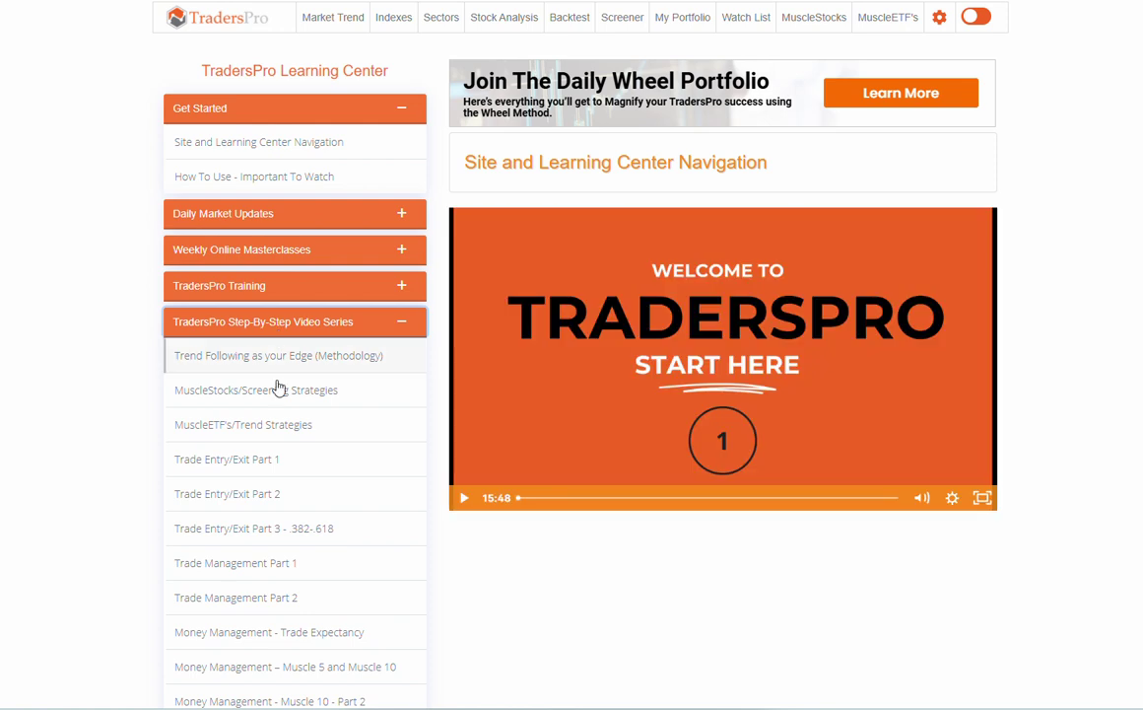
scroll(278, 413, "down", 3)
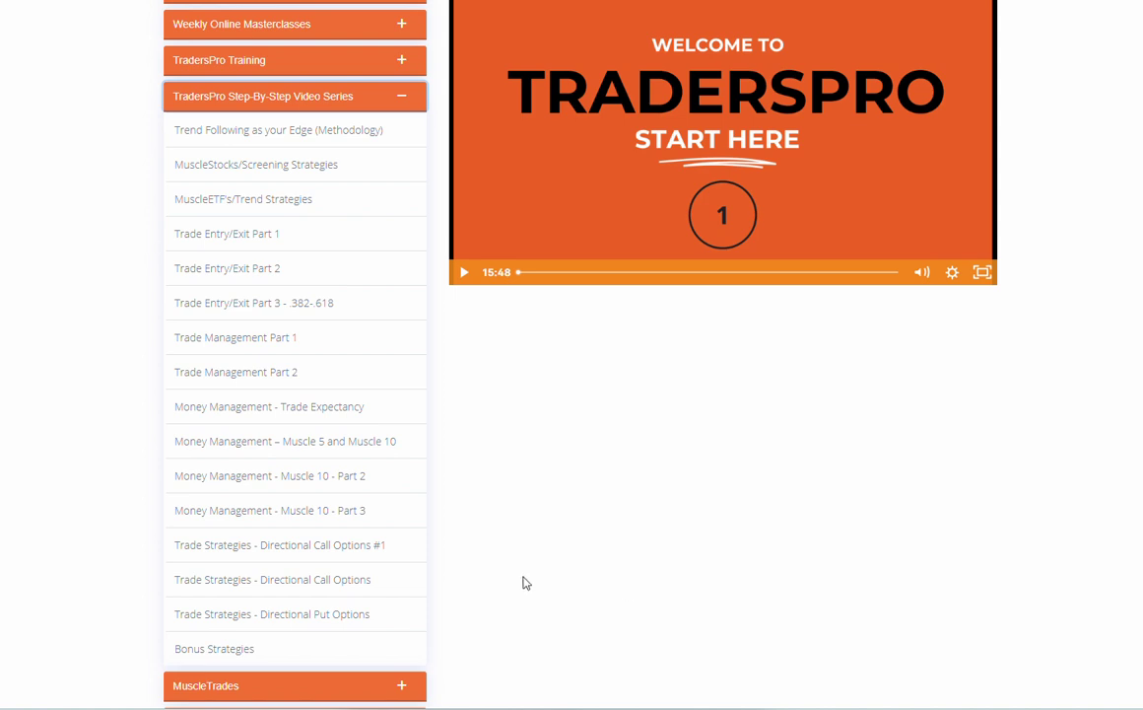
scroll(530, 582, "up", 3)
left_click(284, 323)
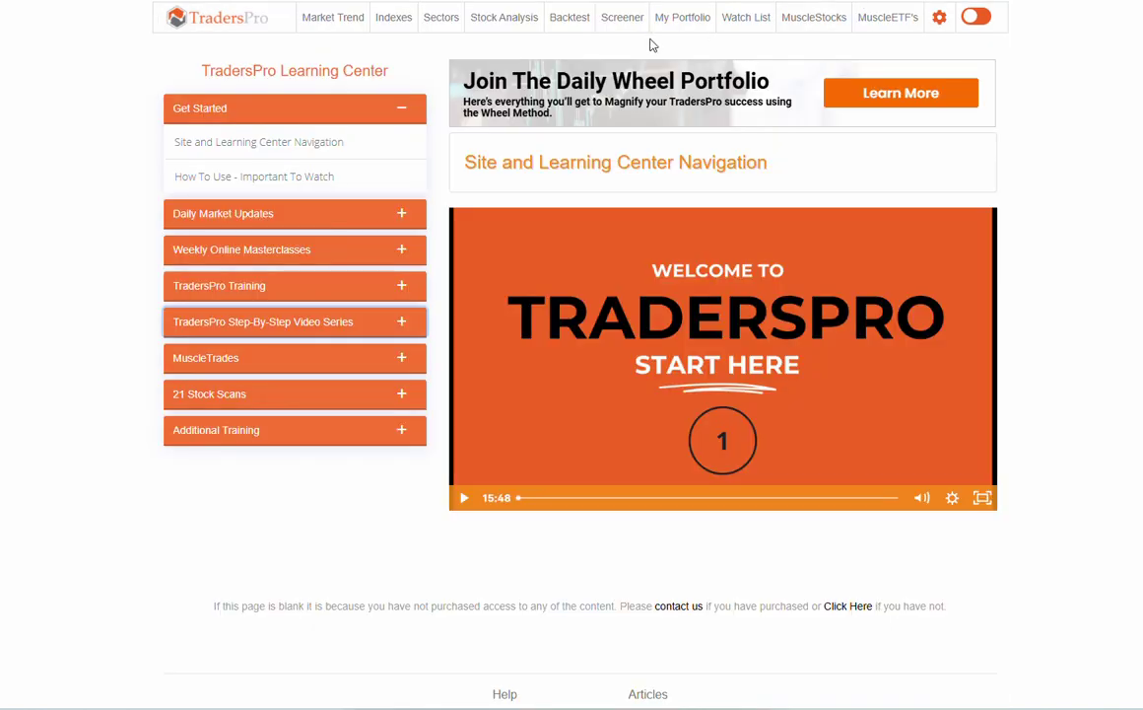
Open IES Holdings from the NEW BUYS list and show its six-month chart with a shifted date range
left_click(808, 22)
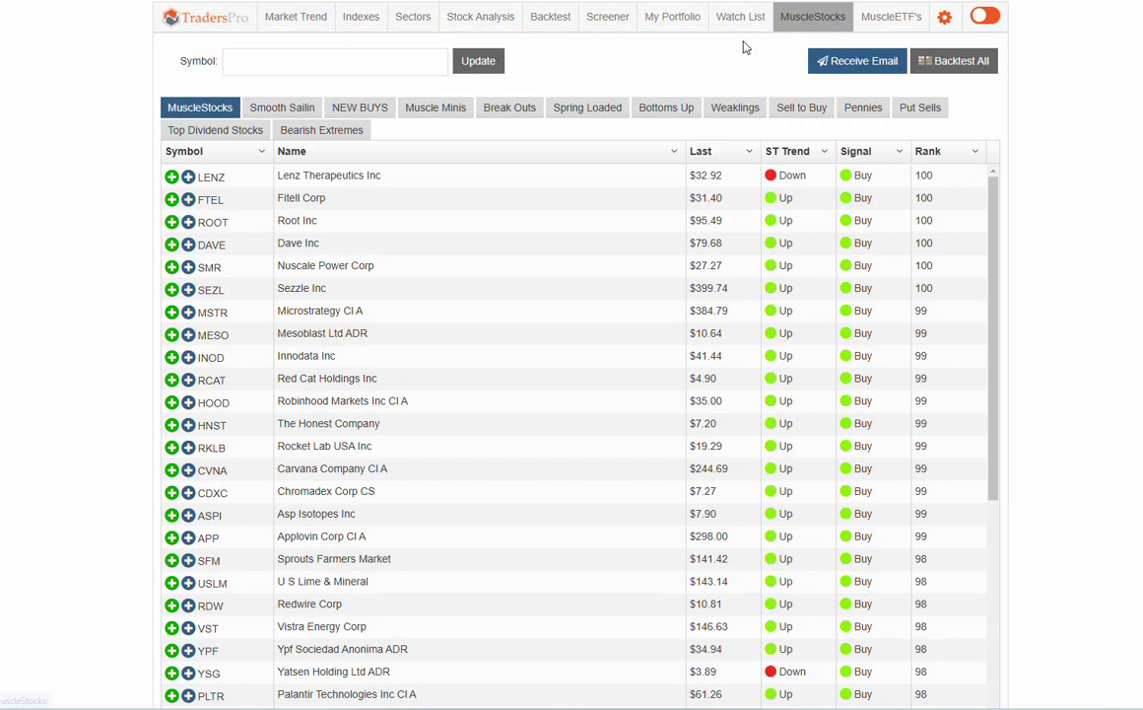
left_click(380, 116)
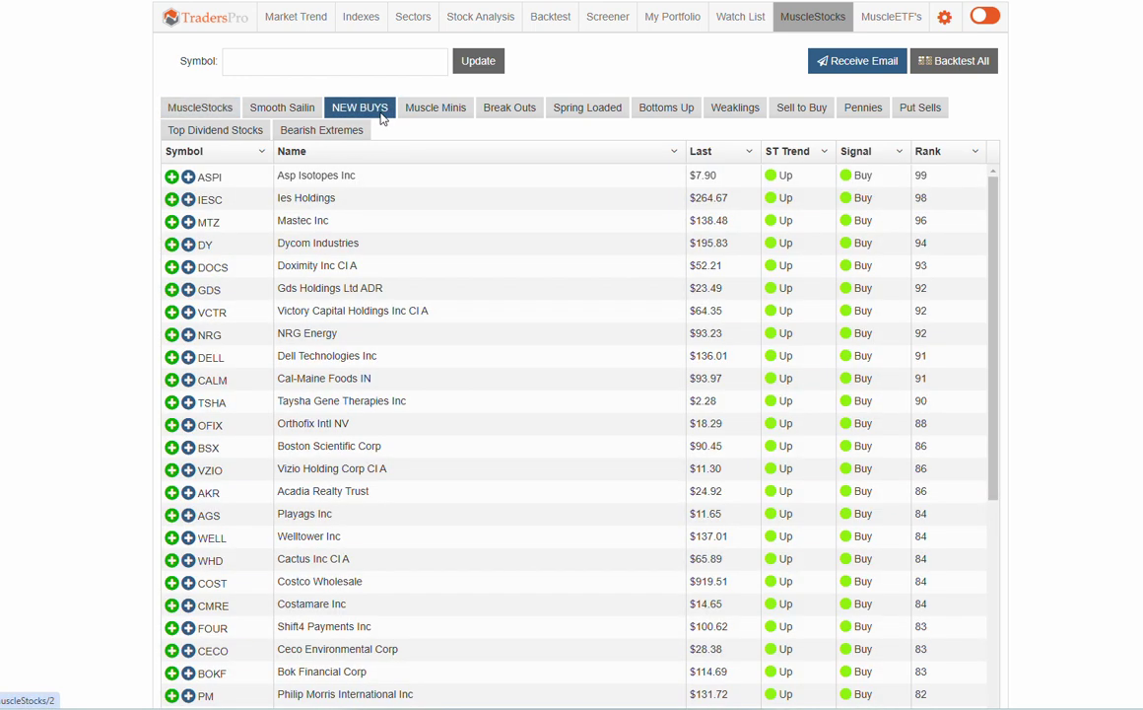
left_click(306, 197)
left_click(477, 226)
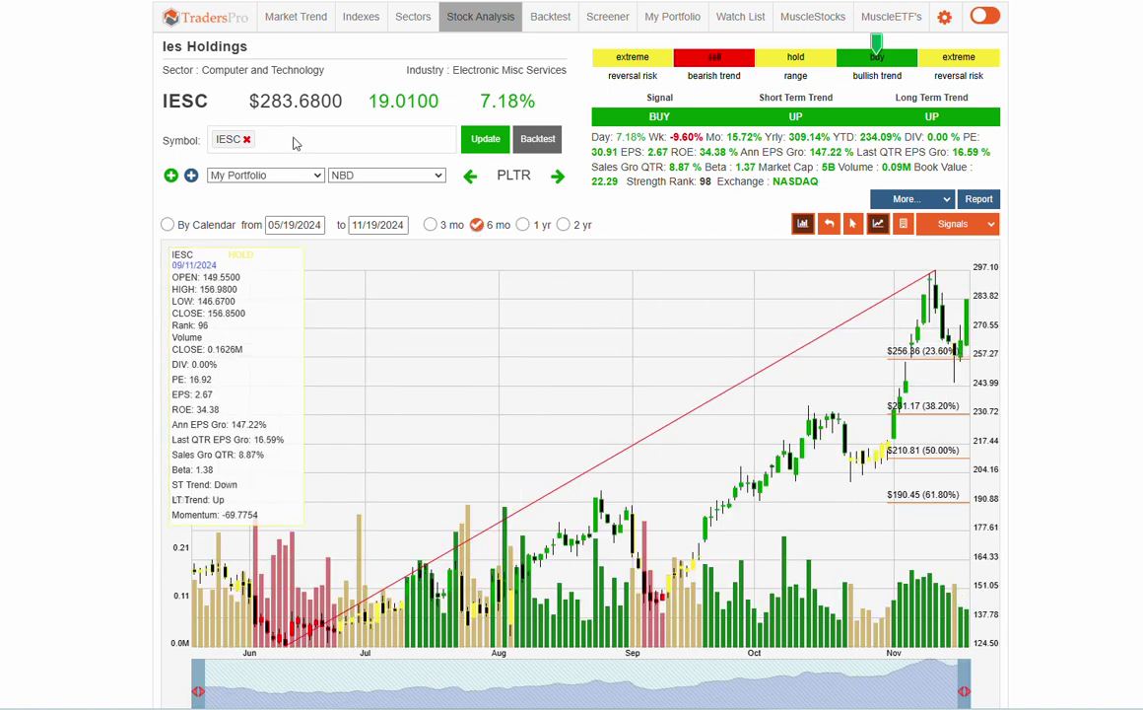
scroll(1003, 414, "down", 2)
left_click_drag(963, 611, 958, 613)
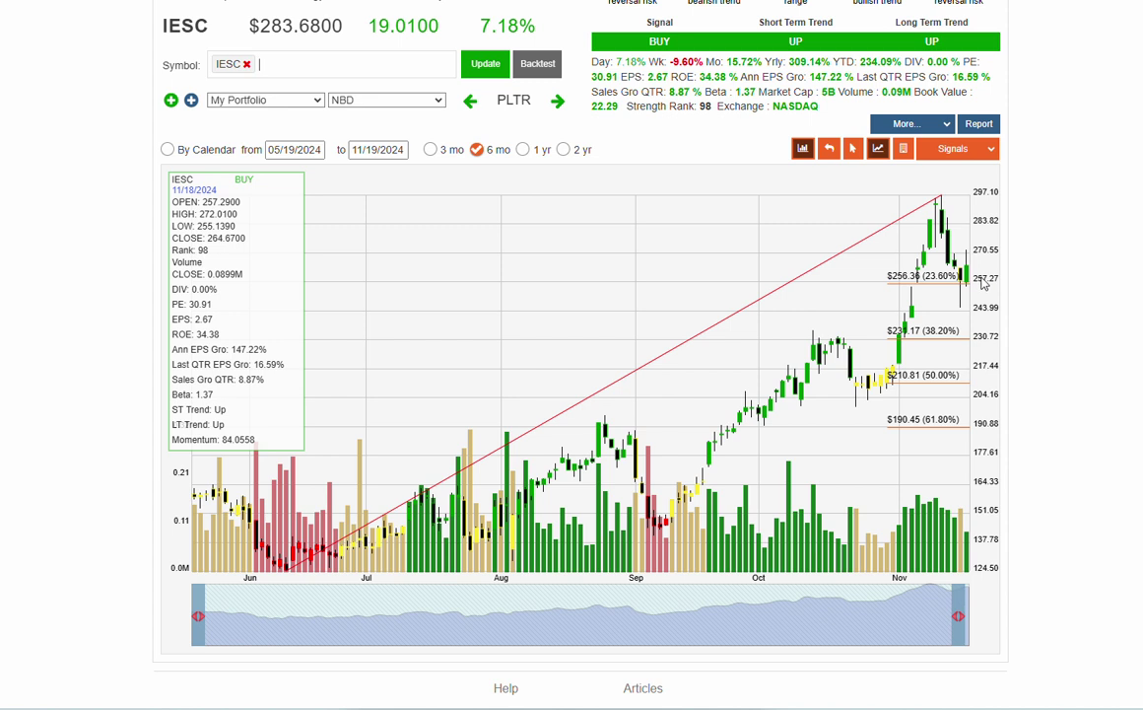
scroll(184, 138, "up", 2)
Start an IESC purchase and choose NBD as the portfolio
left_click(190, 175)
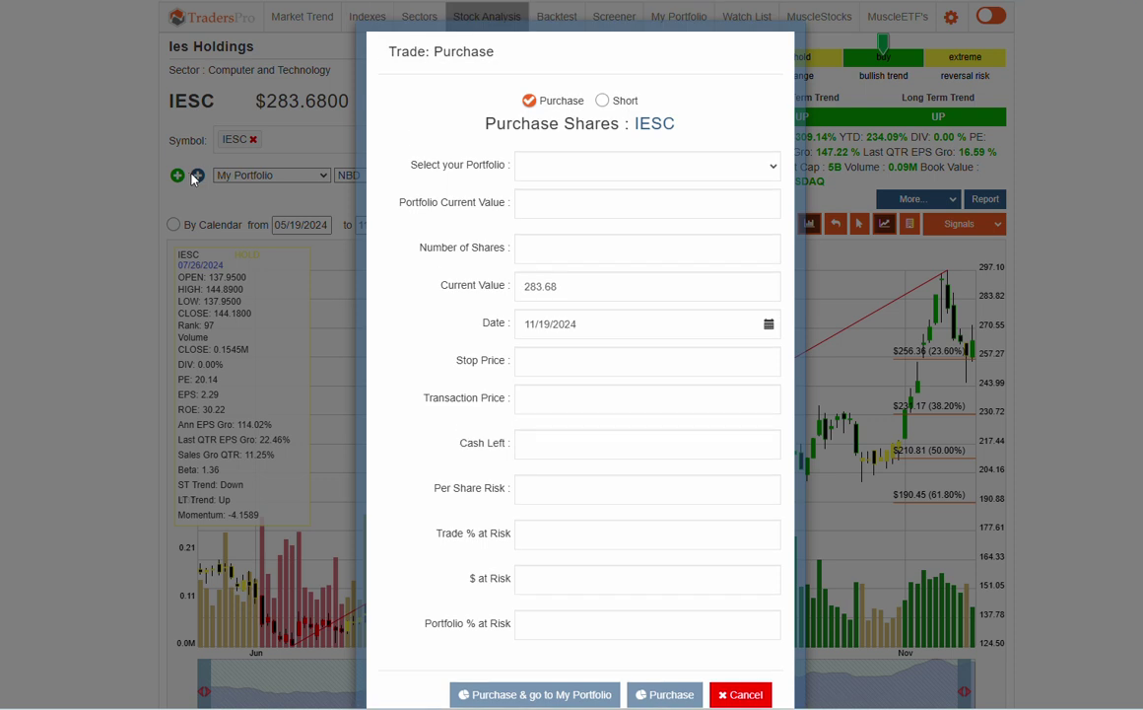
left_click(604, 165)
left_click(589, 207)
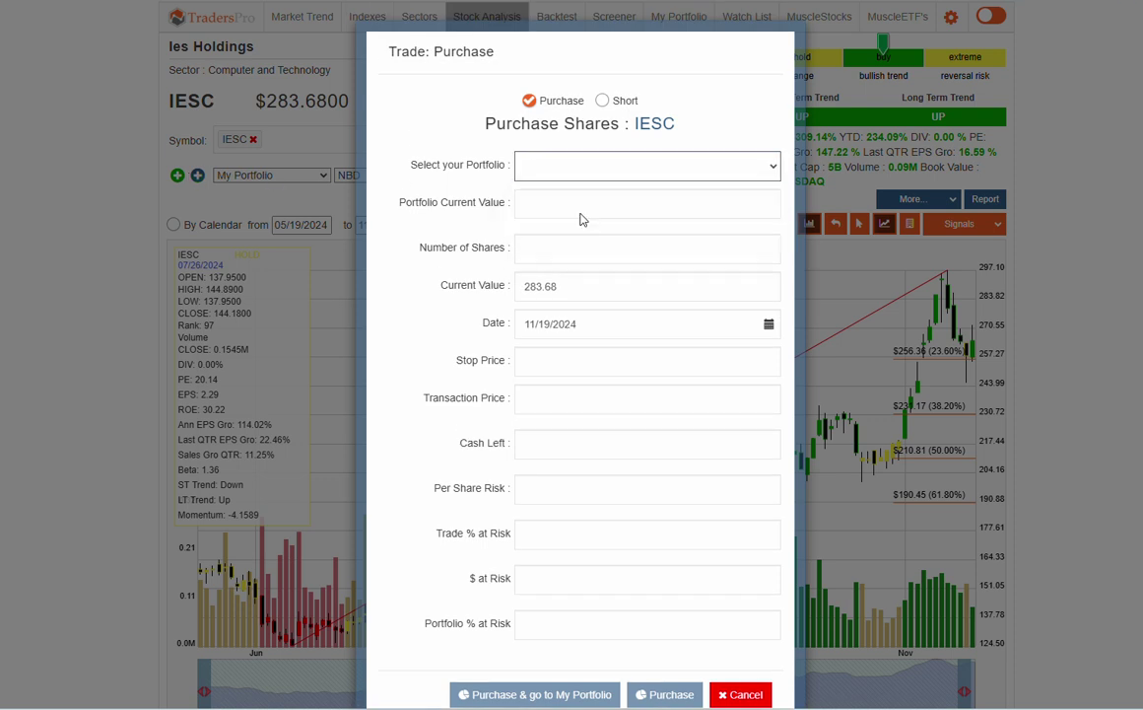
Enter the number of shares, trying 100 and 10 before settling on 8
left_click(539, 252)
type("100")
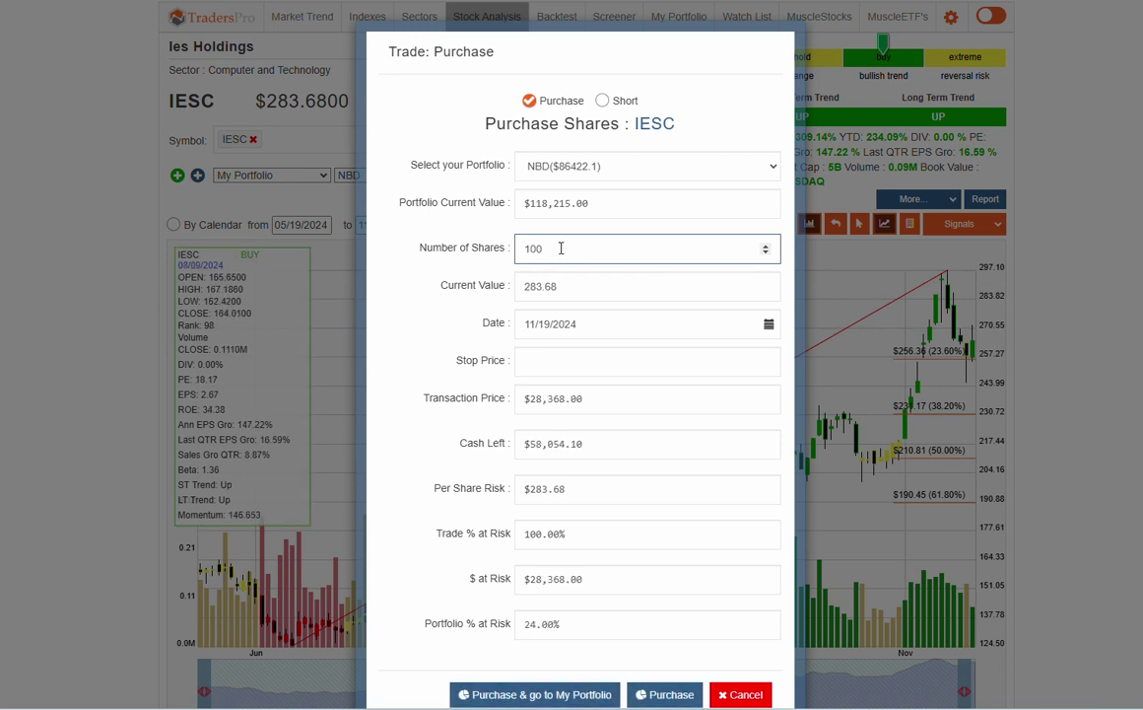
left_click_drag(561, 248, 488, 255)
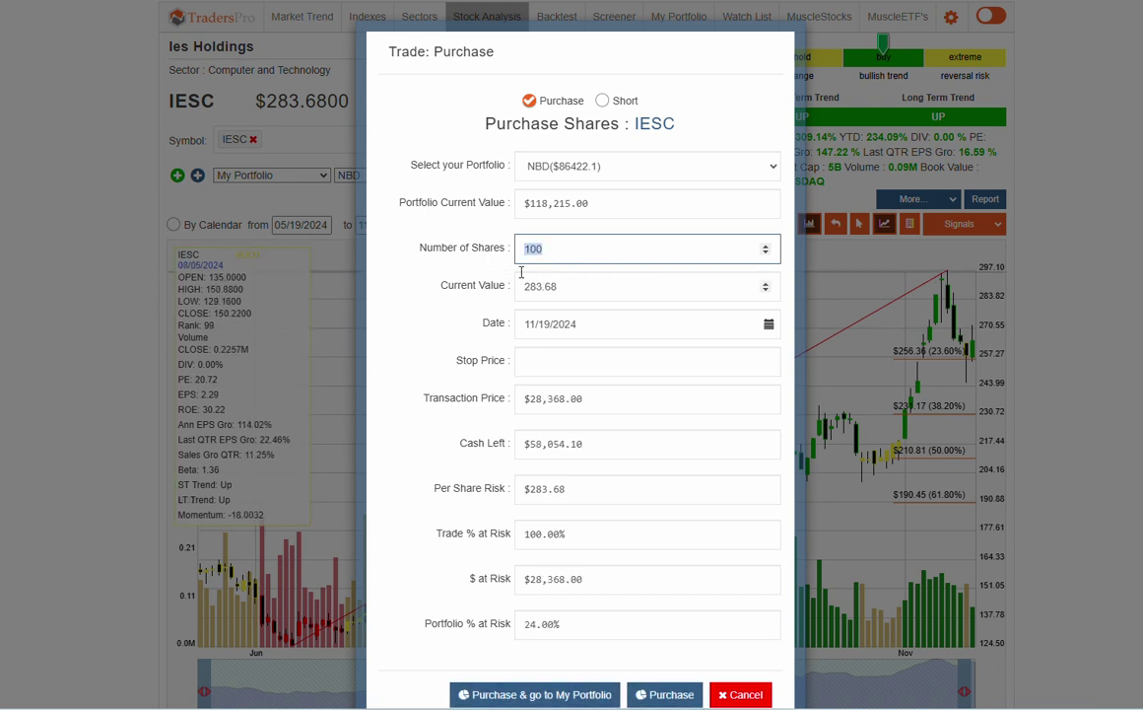
type("10")
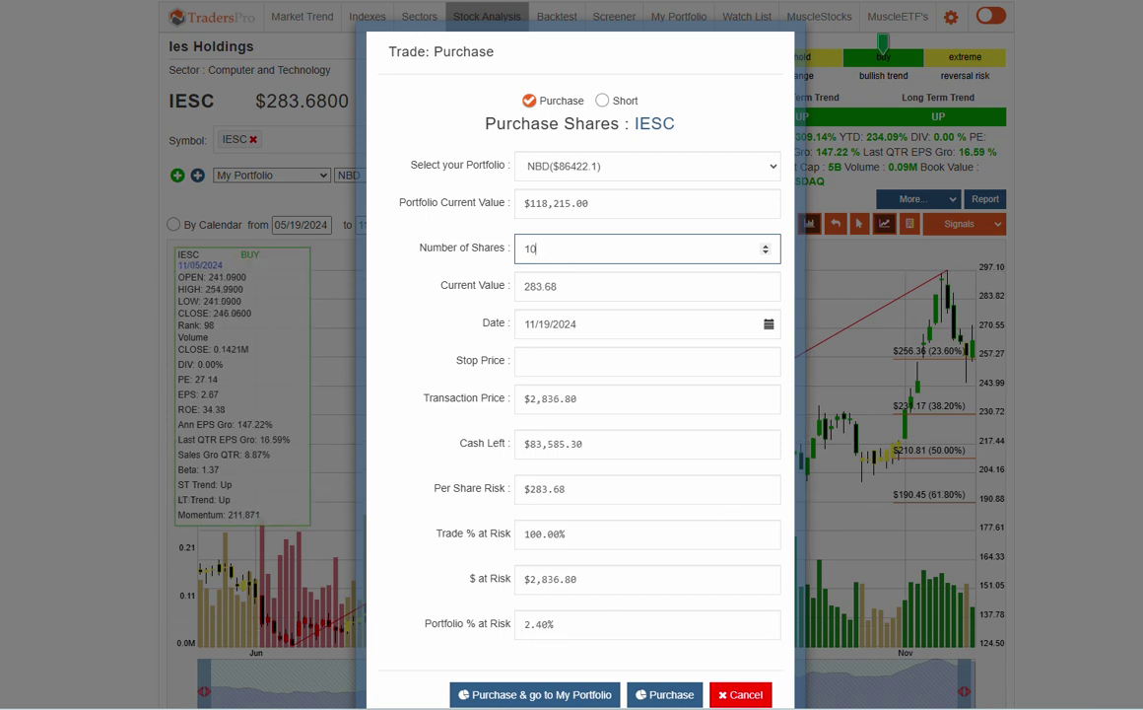
left_click(997, 298)
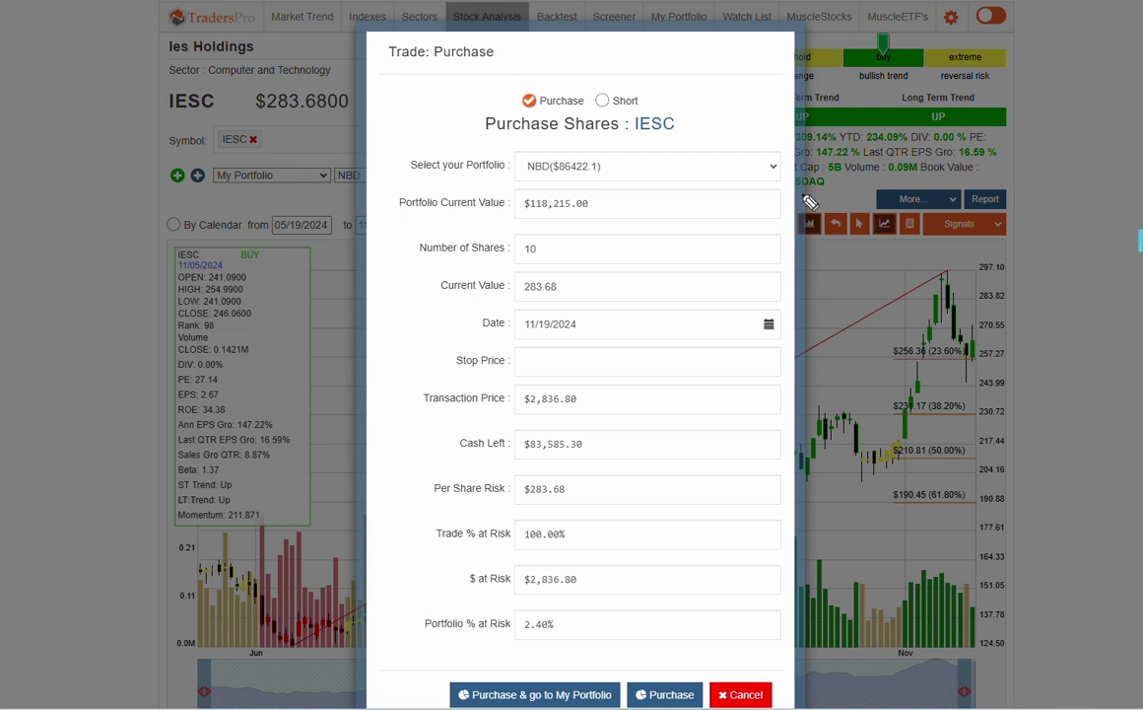
double_click(532, 248)
type("8")
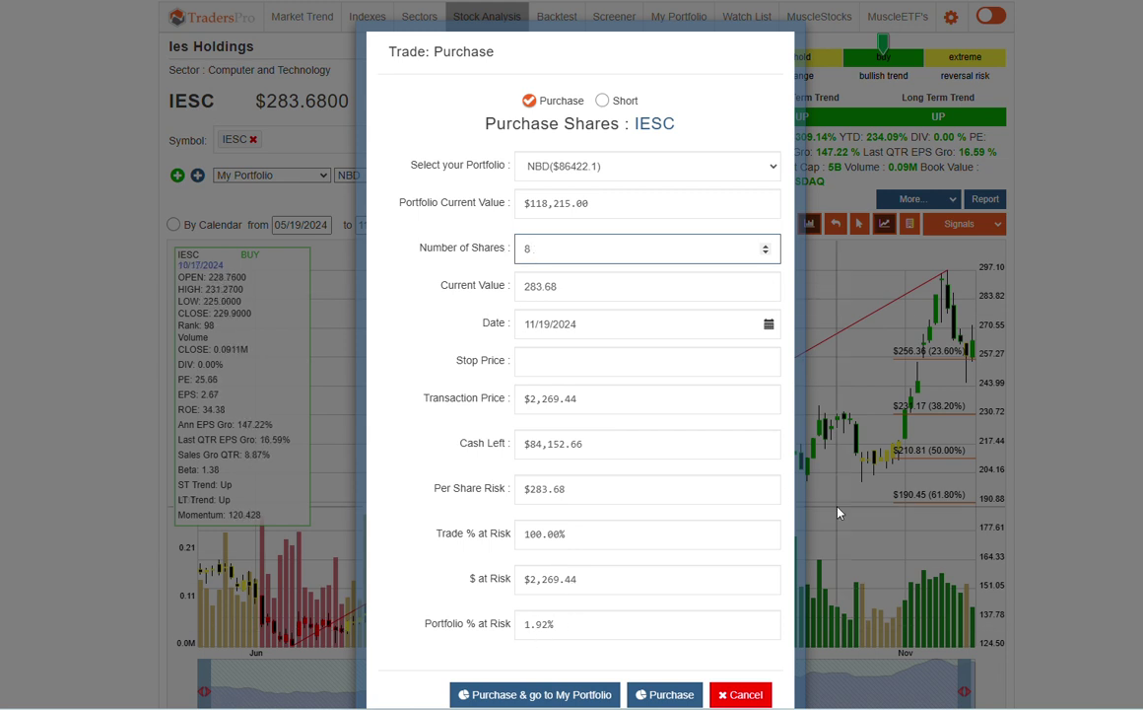
Commit the 8-share quantity, then sketch lines on the IESC chart and erase them
key("Tab")
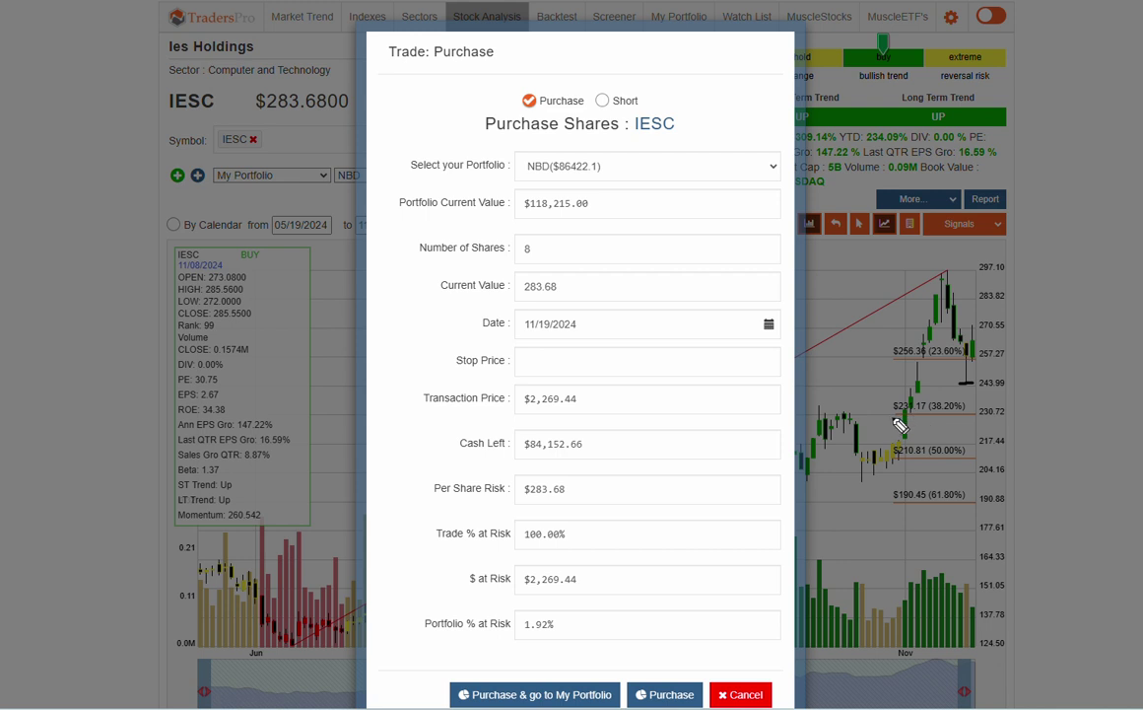
left_click_drag(899, 424, 1040, 421)
left_click_drag(890, 417, 882, 417)
left_click_drag(964, 384, 1047, 404)
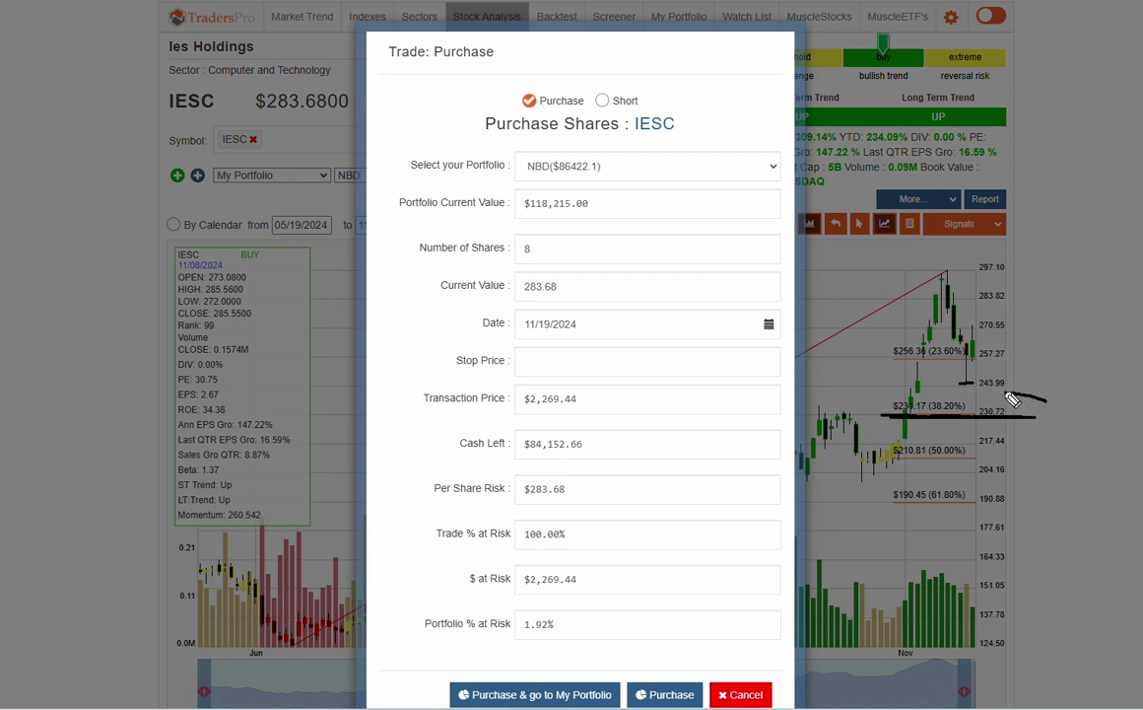
mouse_move(962, 361)
left_mouse_down()
mouse_move(985, 361)
mouse_move(979, 385)
mouse_move(1005, 361)
mouse_move(1050, 272)
left_mouse_up()
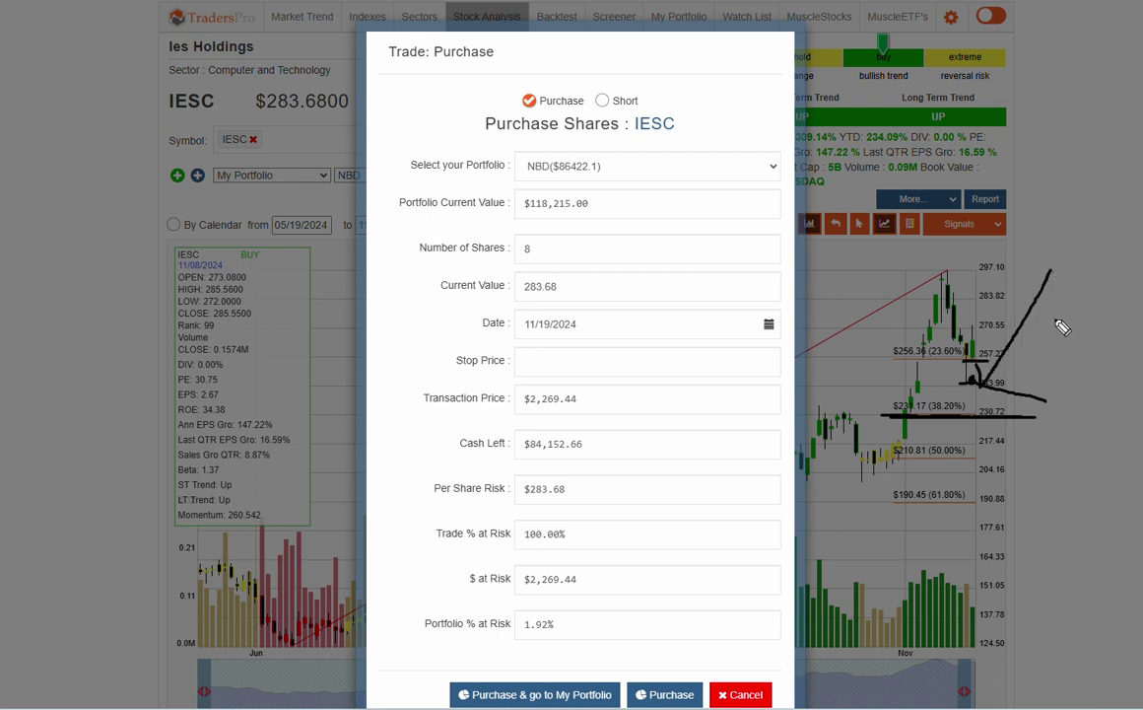
key("Escape")
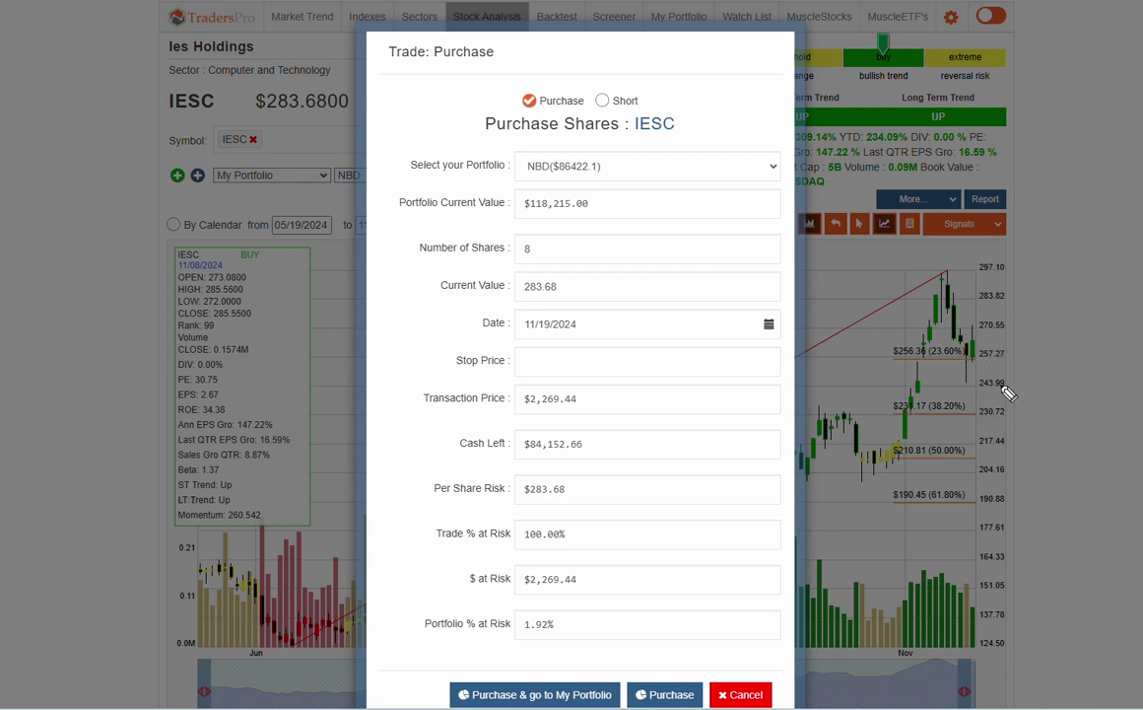
left_click_drag(899, 415, 1004, 416)
key("Escape")
Try a 230 stop price with 6 shares, then clear the stop price
left_click(541, 366)
type("230")
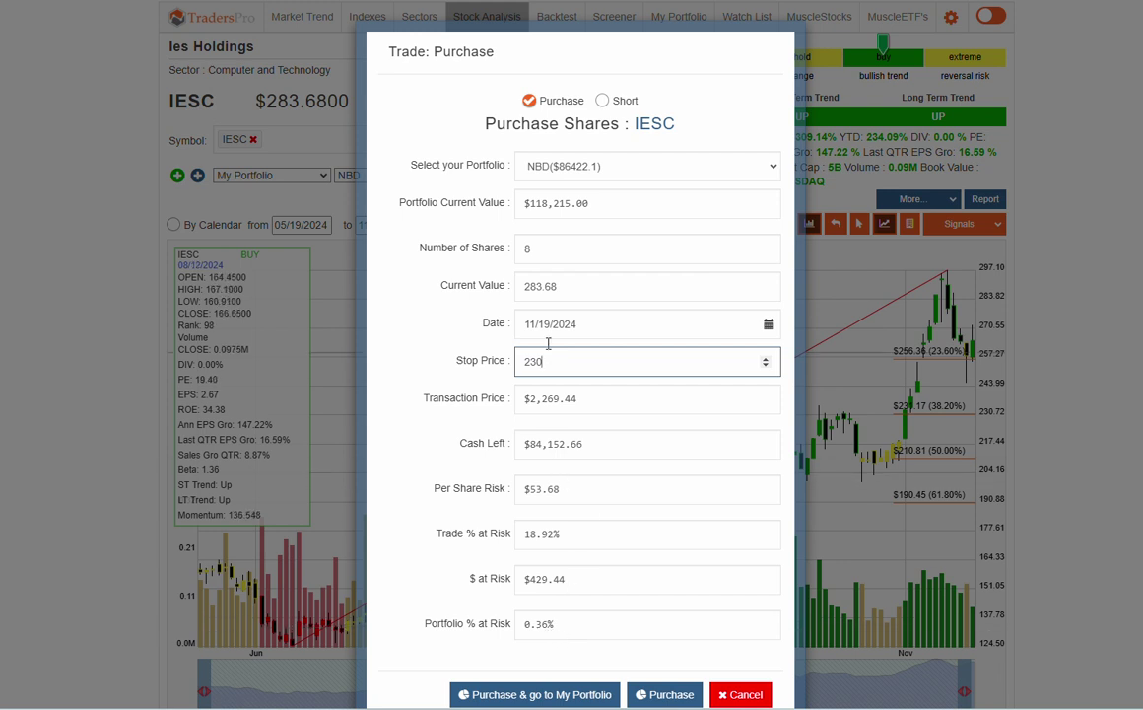
left_click(508, 251)
type("6")
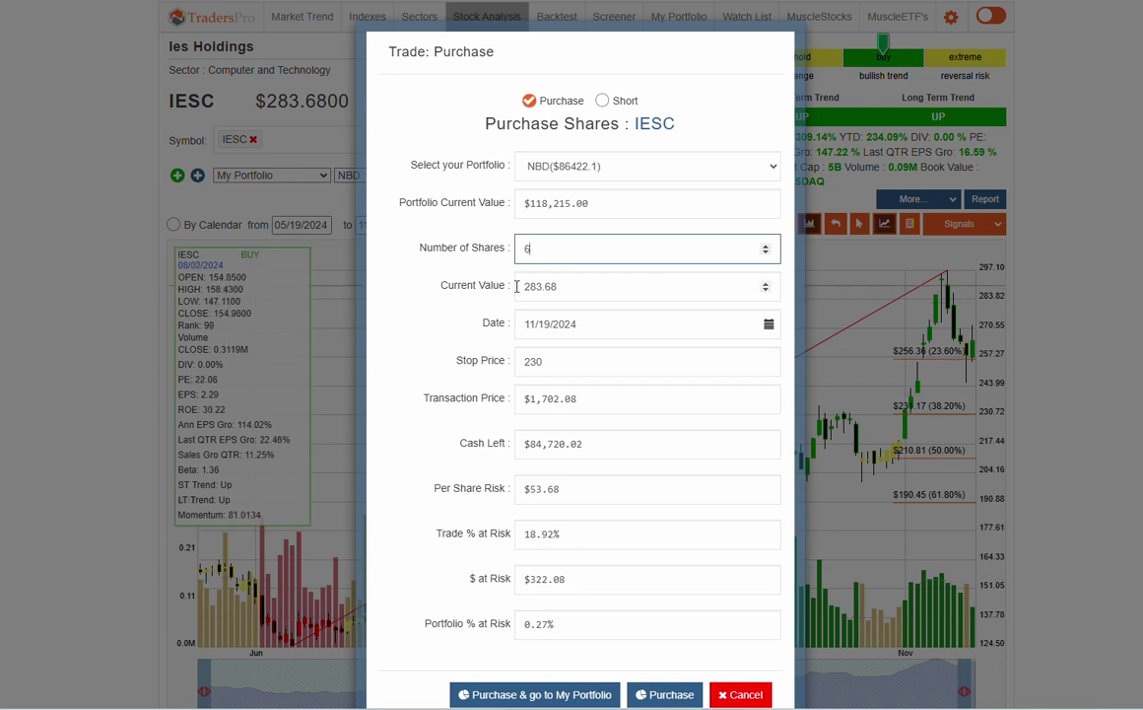
left_click_drag(564, 363, 486, 372)
key("BackSpace")
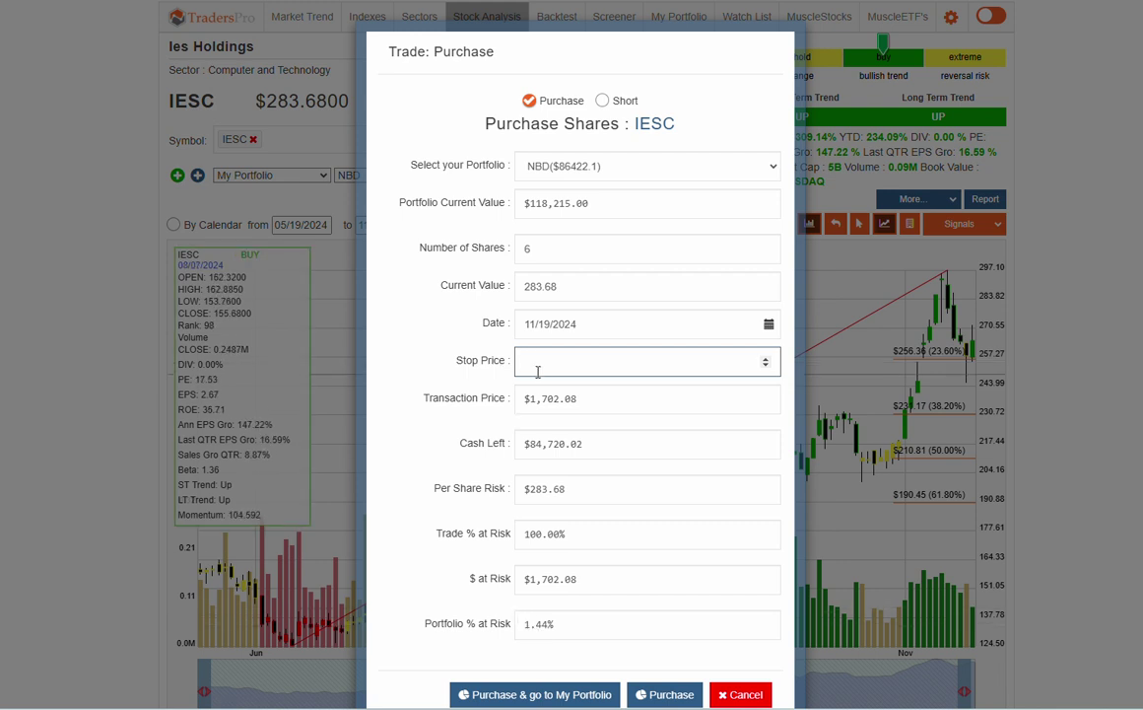
Reset the quantity to 8 shares and set the stop price to 244
left_click_drag(552, 250, 500, 255)
type("8")
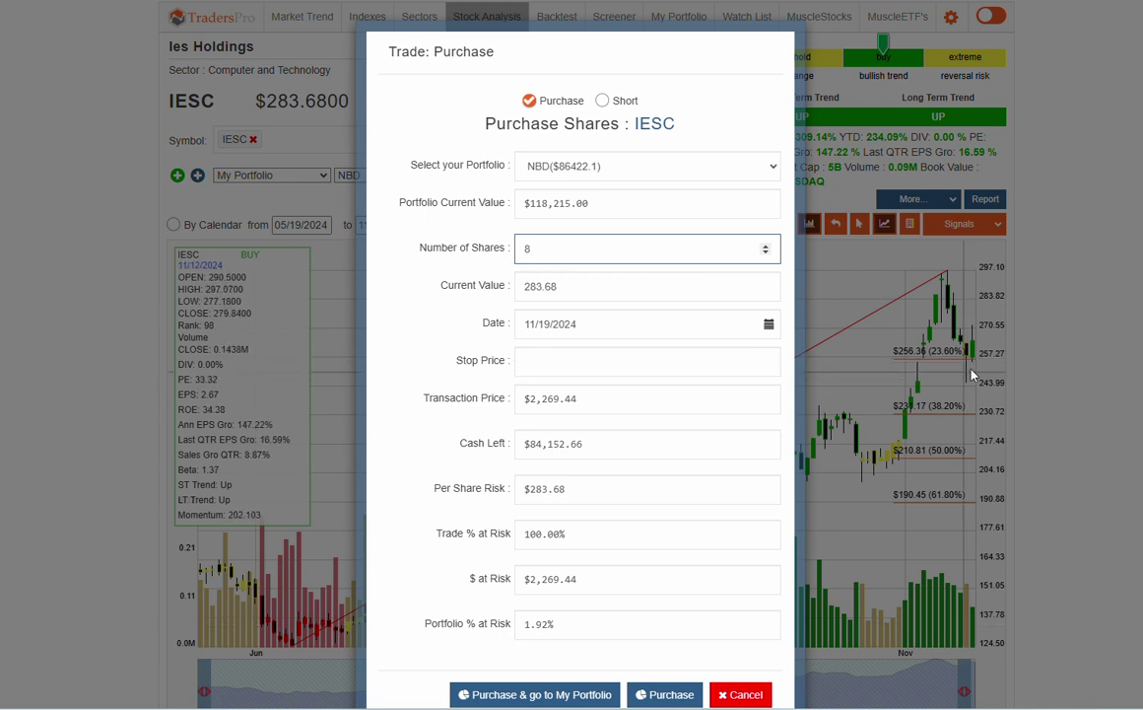
left_click(919, 390)
left_click_drag(970, 394, 1000, 396)
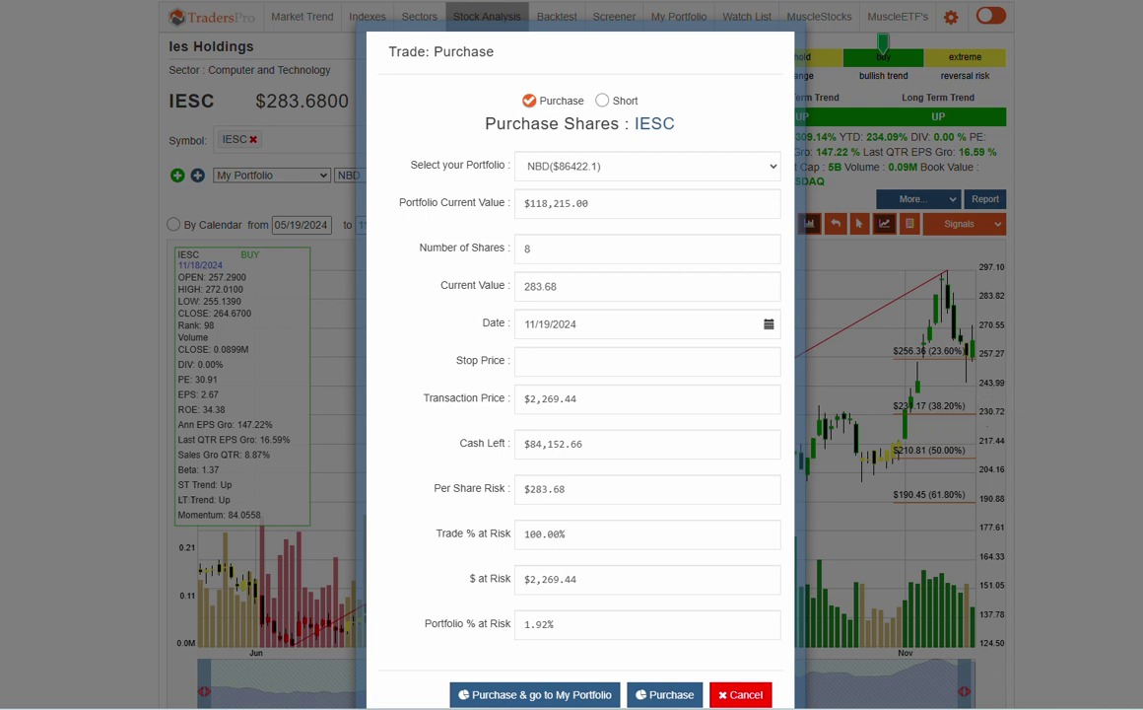
left_click(542, 365)
type("244")
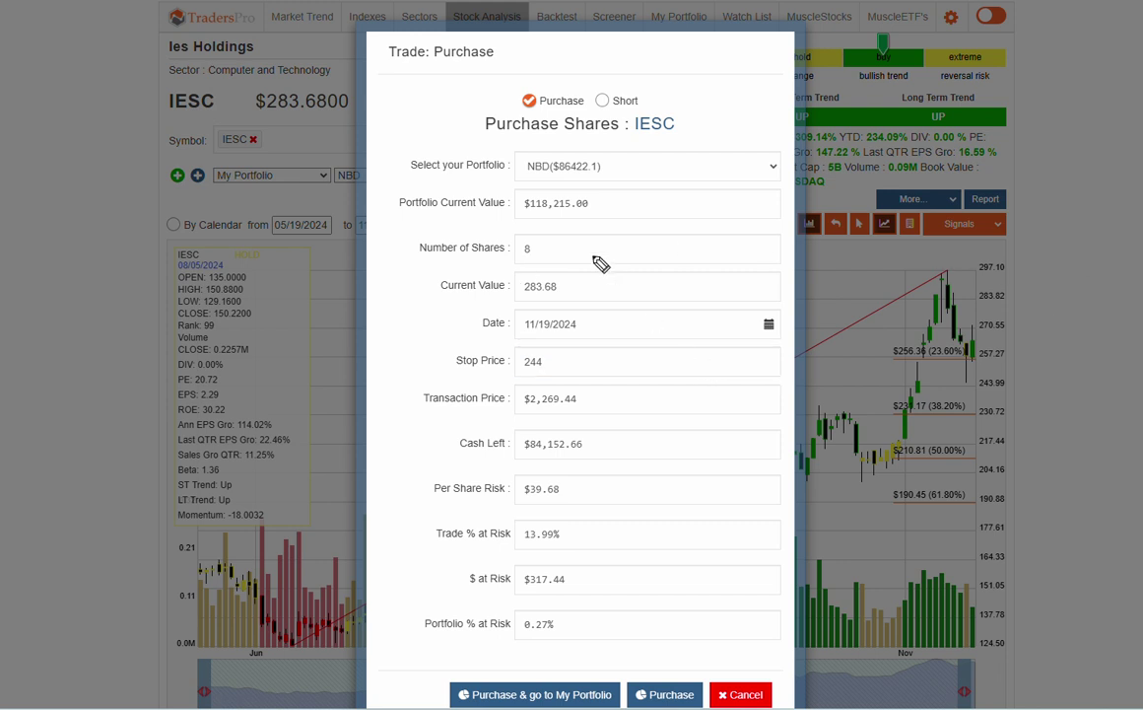
mouse_move(527, 232)
left_mouse_down()
mouse_move(475, 233)
mouse_move(544, 274)
mouse_move(547, 261)
left_mouse_up()
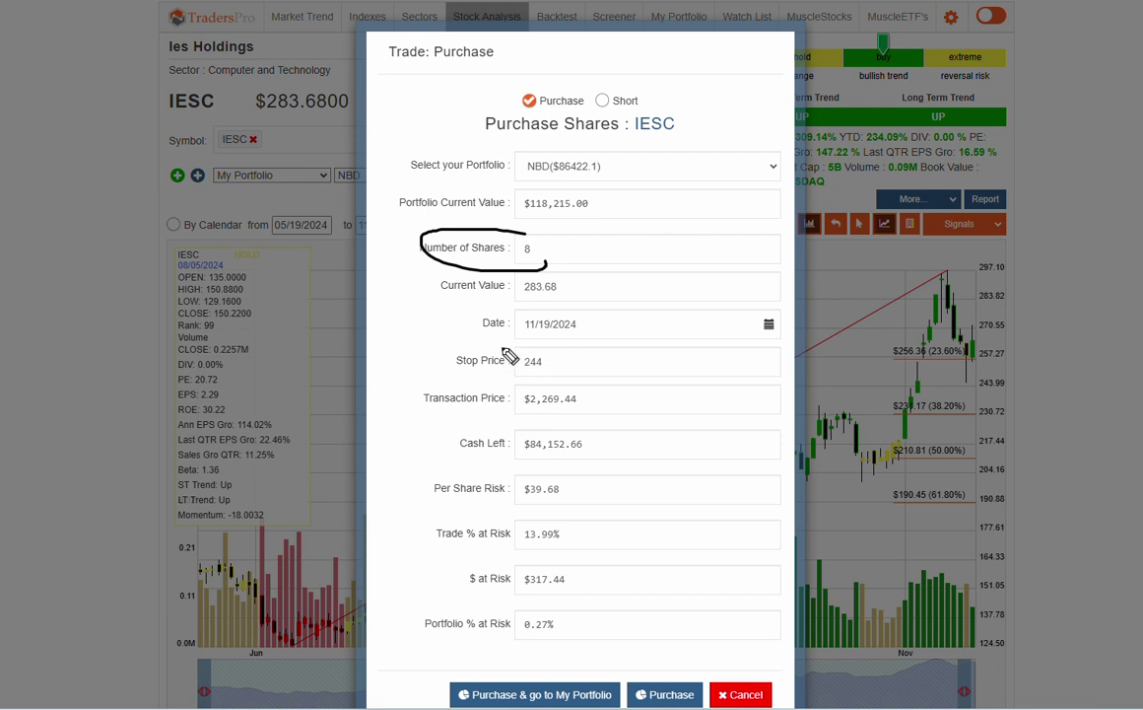
mouse_move(461, 335)
left_mouse_down()
mouse_move(514, 387)
mouse_move(465, 340)
left_mouse_up()
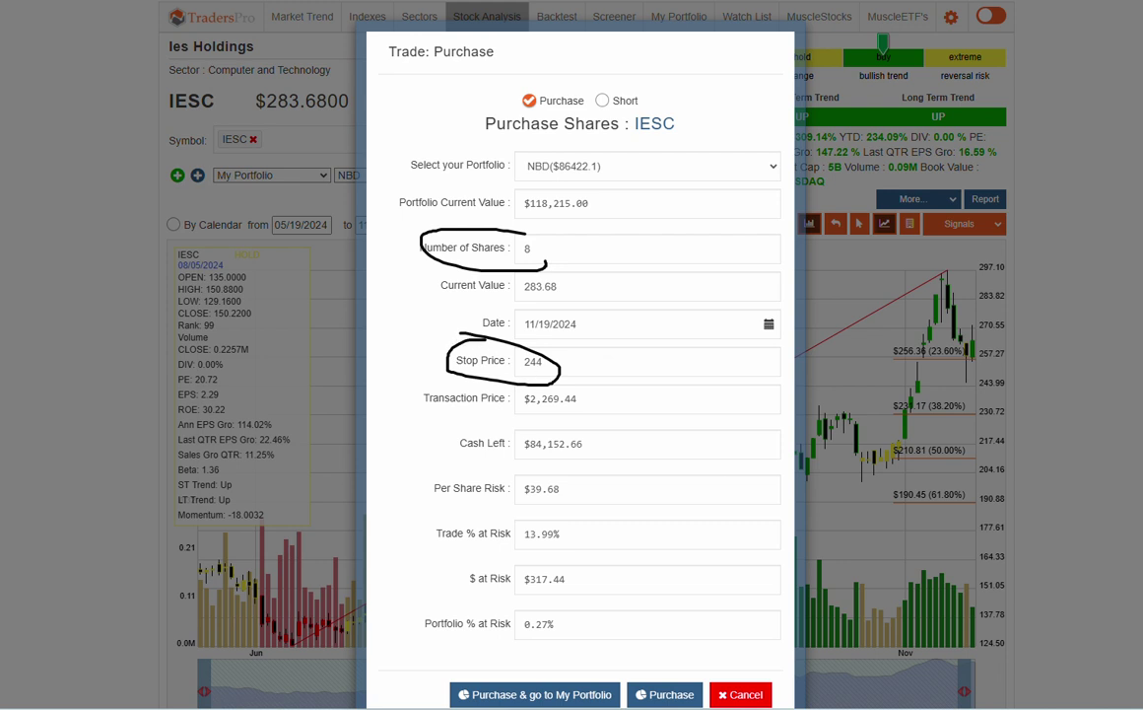
key("Escape")
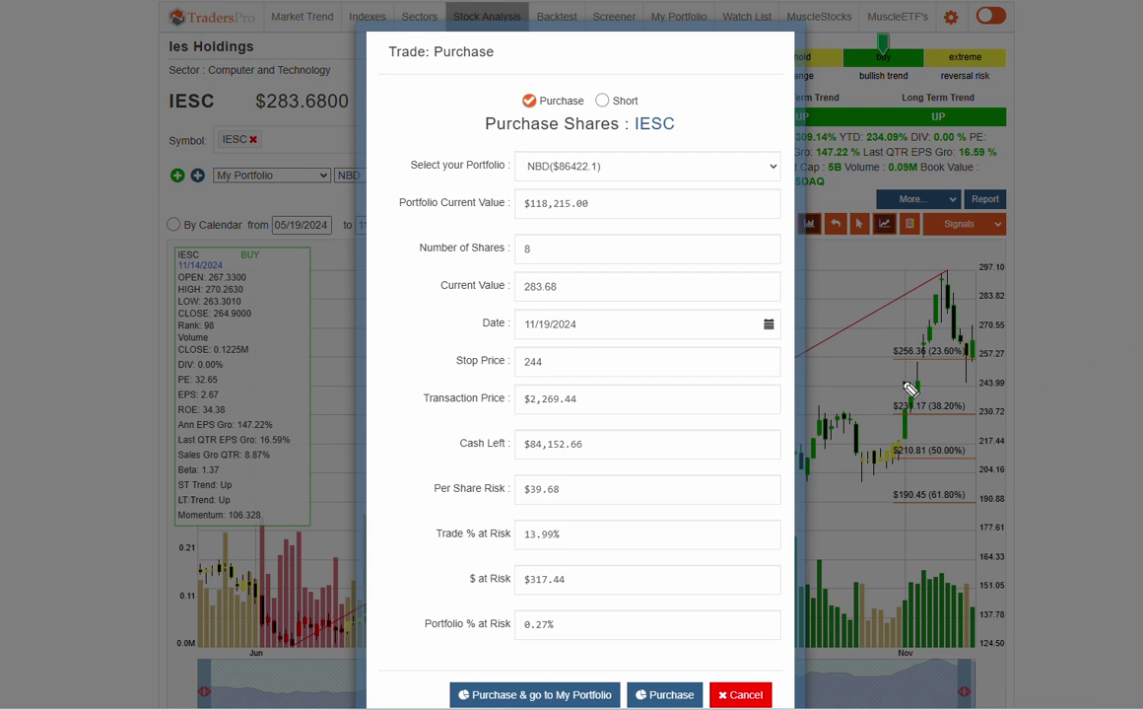
left_click_drag(919, 403, 1090, 247)
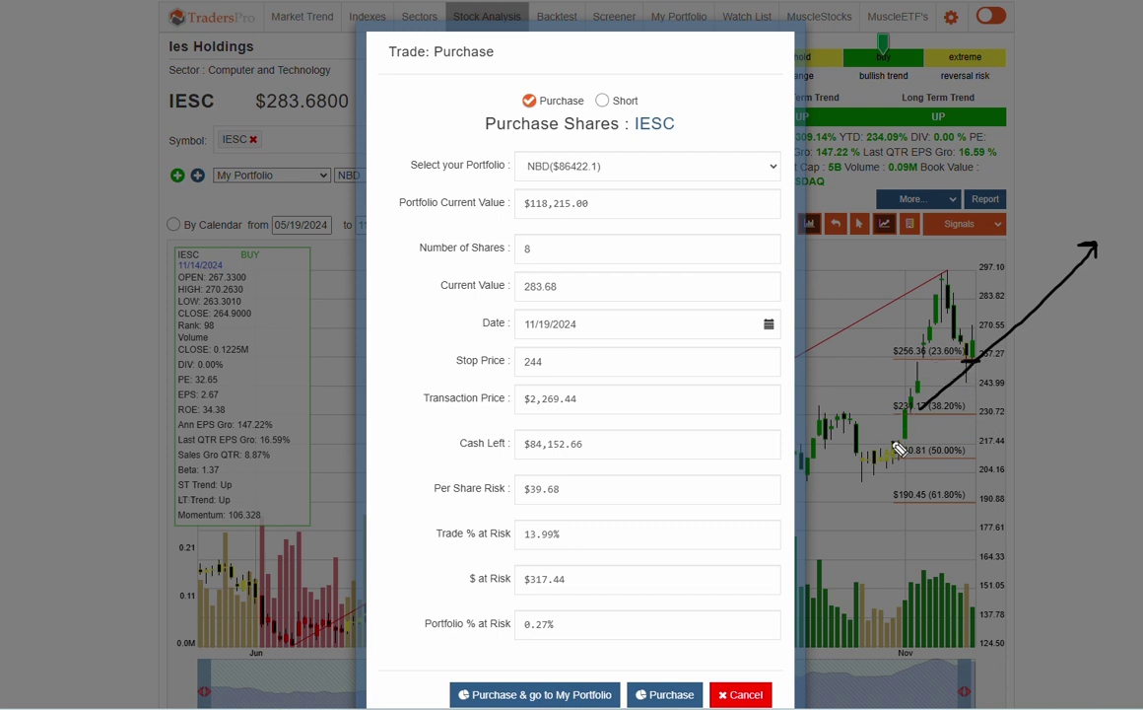
mouse_move(891, 440)
left_mouse_down()
mouse_move(852, 463)
mouse_move(904, 434)
mouse_move(905, 407)
mouse_move(905, 436)
left_mouse_up()
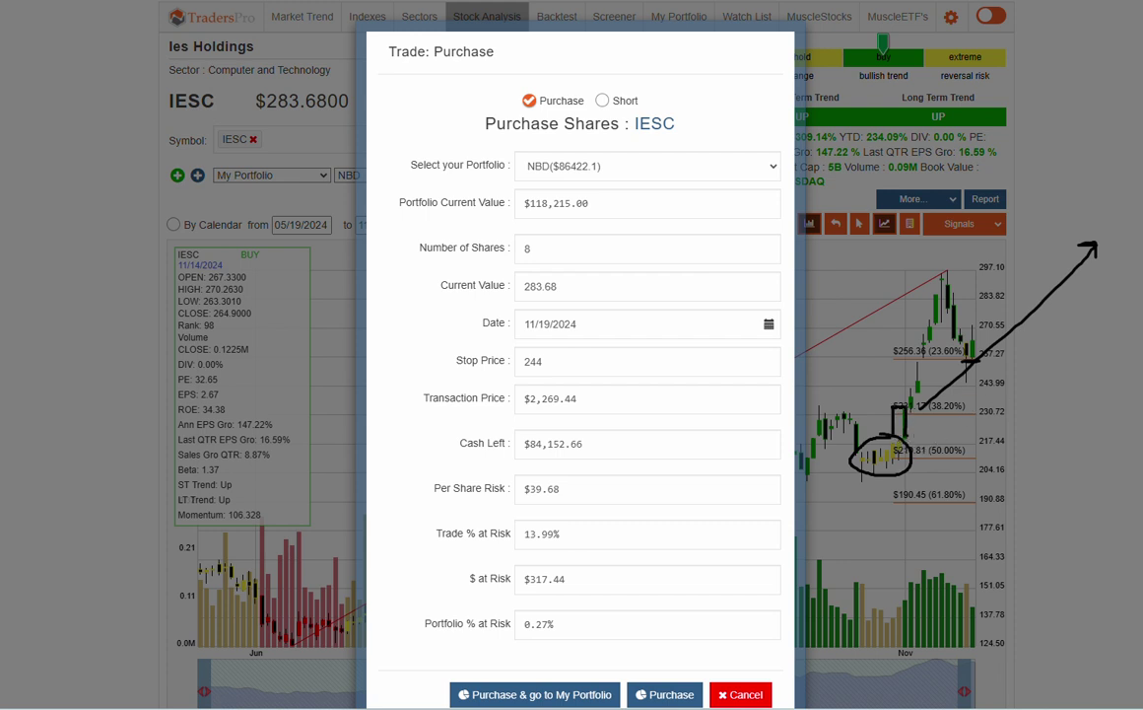
key("Escape")
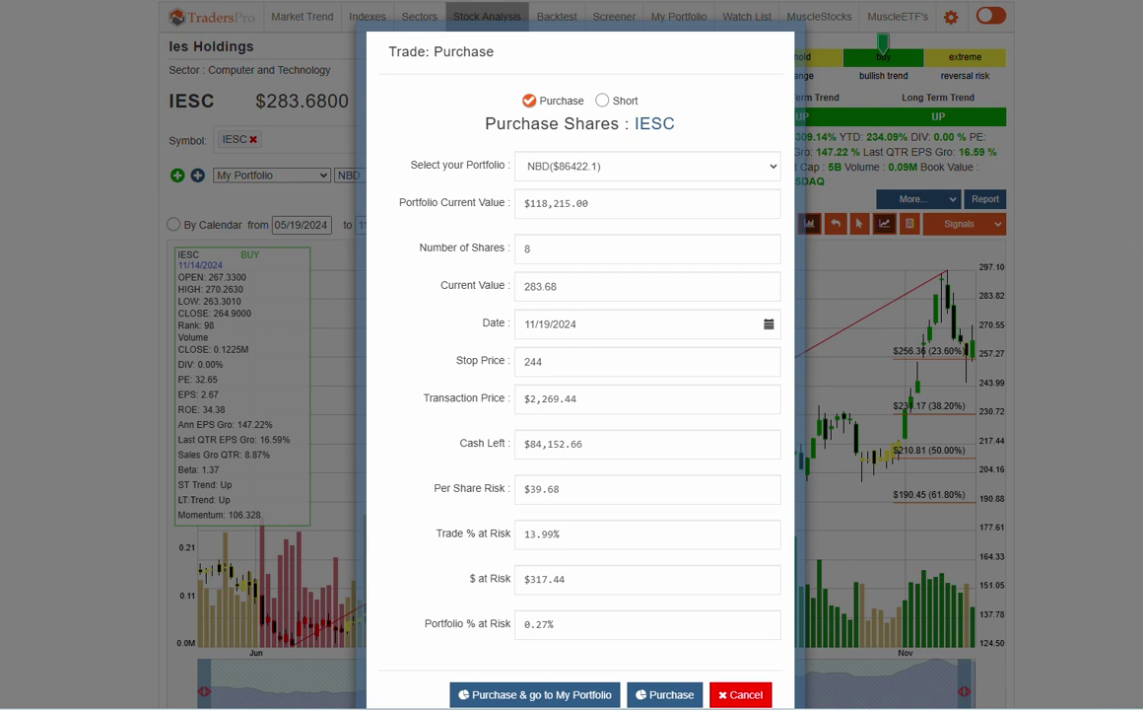